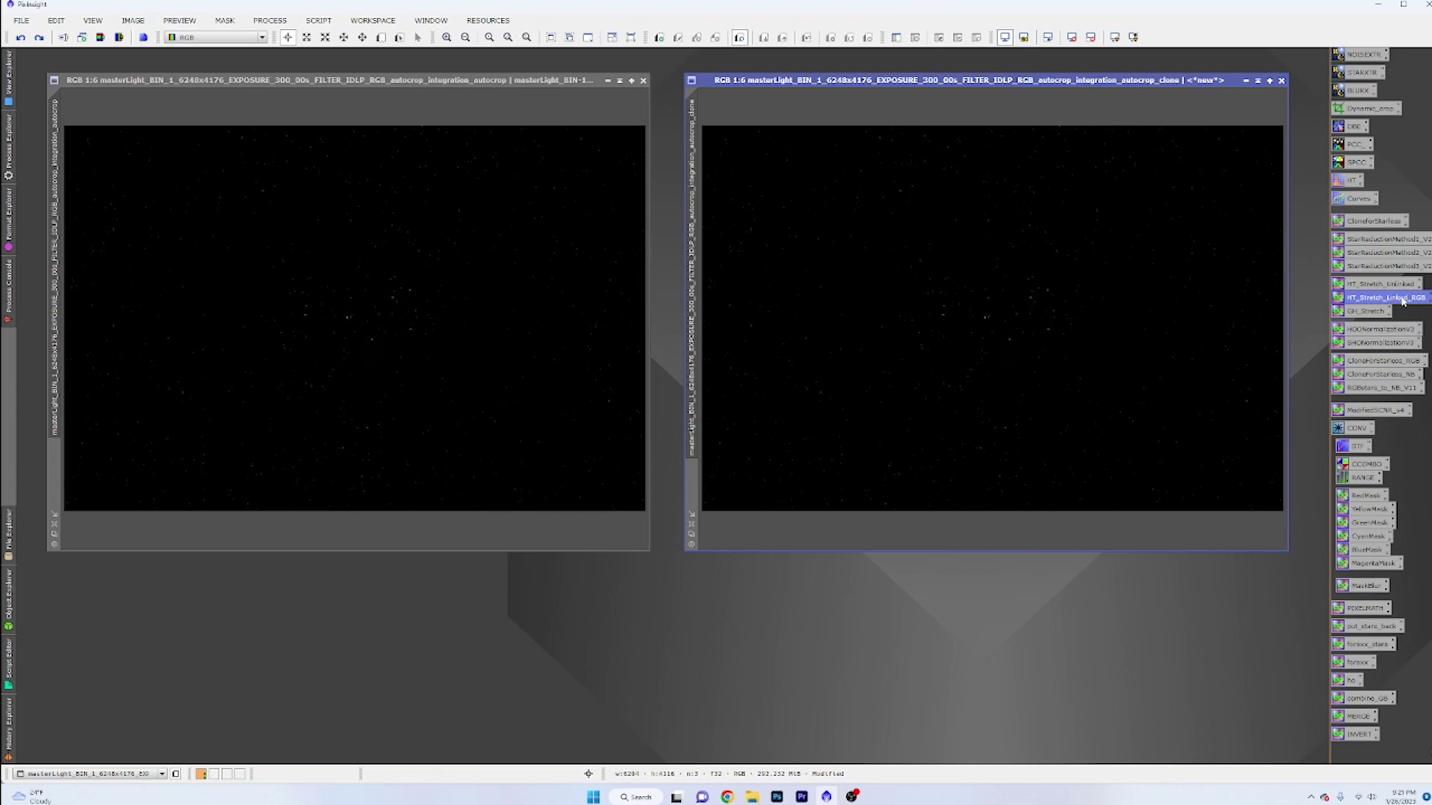
- Apply the HT_Stretch_Linked_RGB process icon to the cloned Pleiades image
drag(1407, 300, 1023, 281)
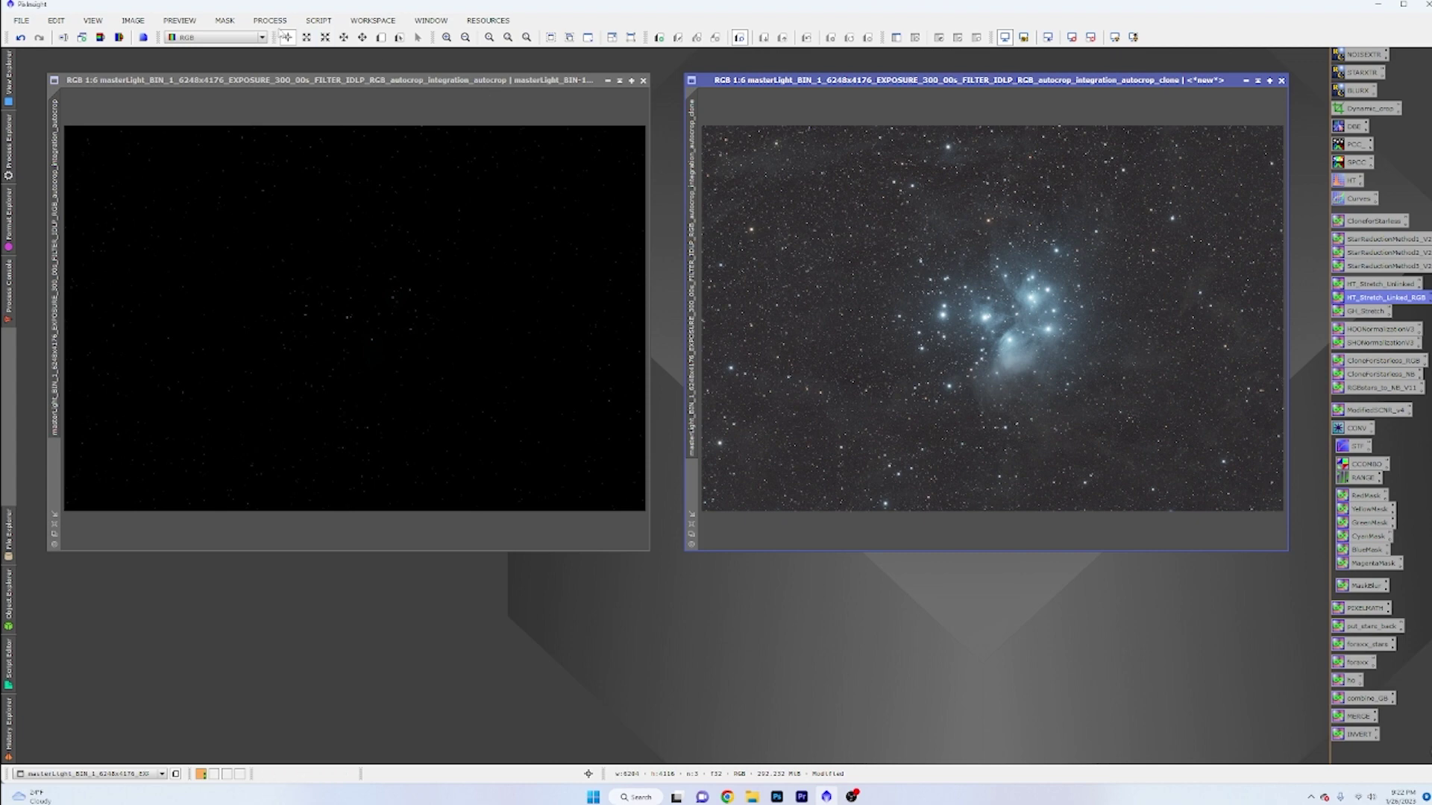
- Launch the GeneralisedHyperbolicStretch script targeting the original masterLight view, and enlarge its dialog
click(376, 88)
click(319, 20)
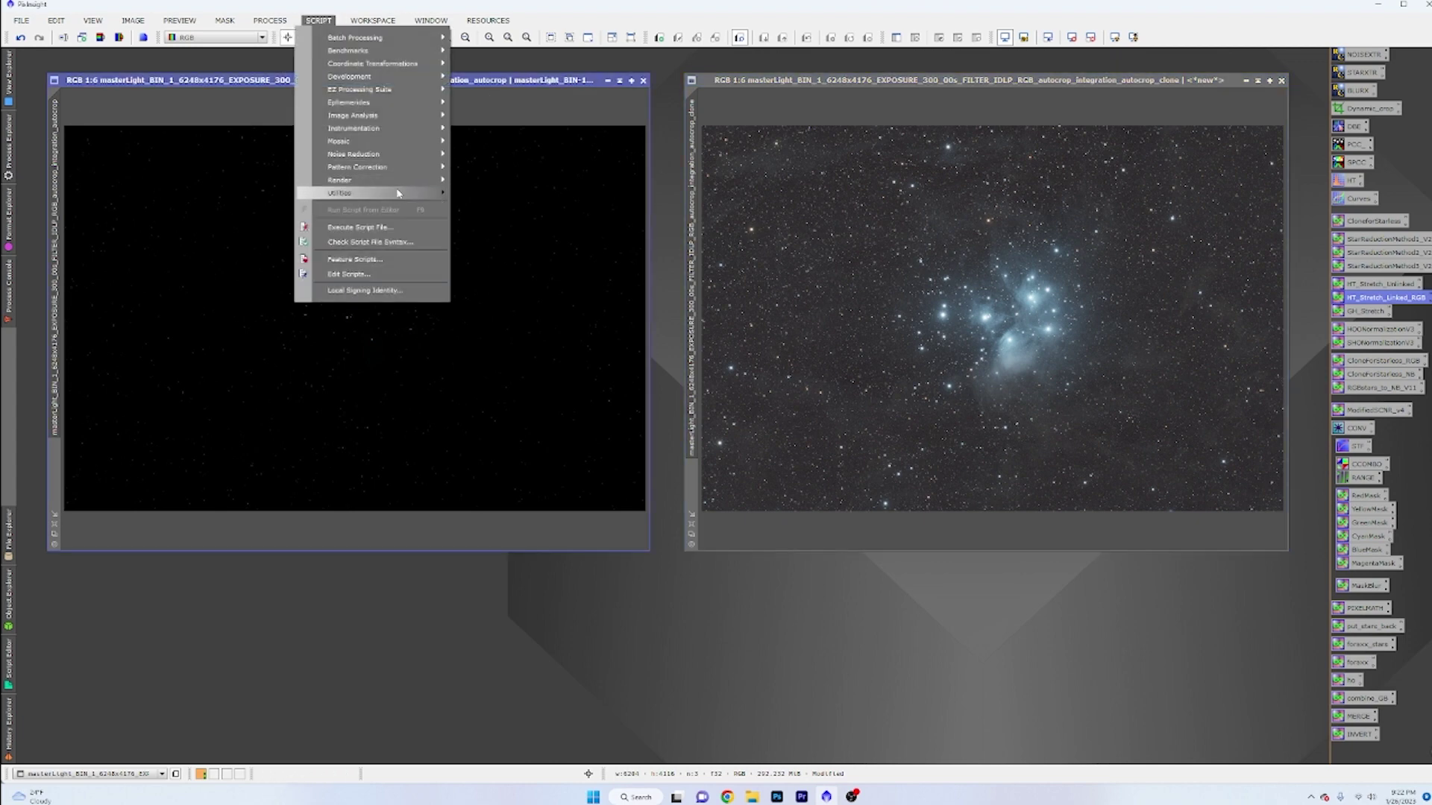
mouse_move(400, 194)
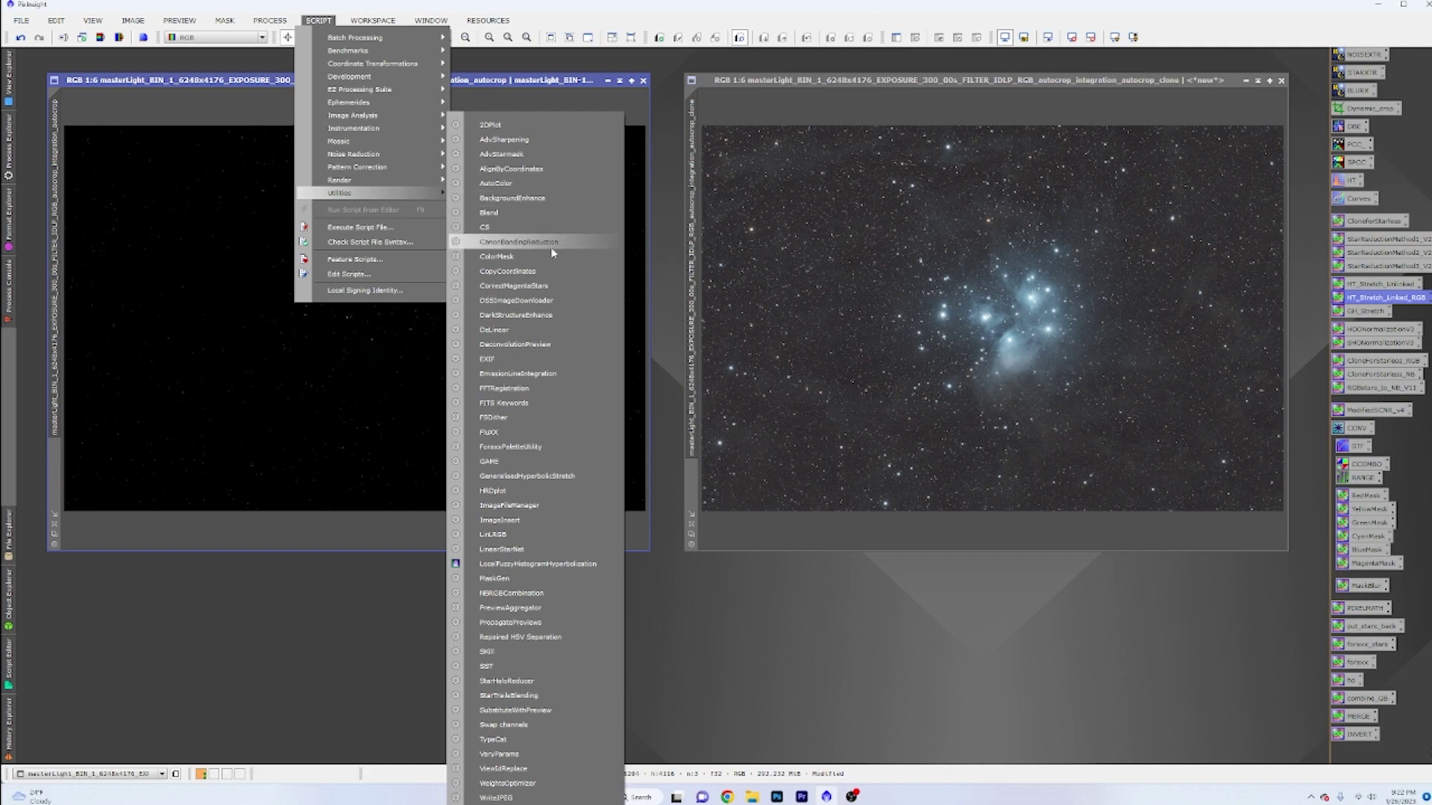
click(583, 477)
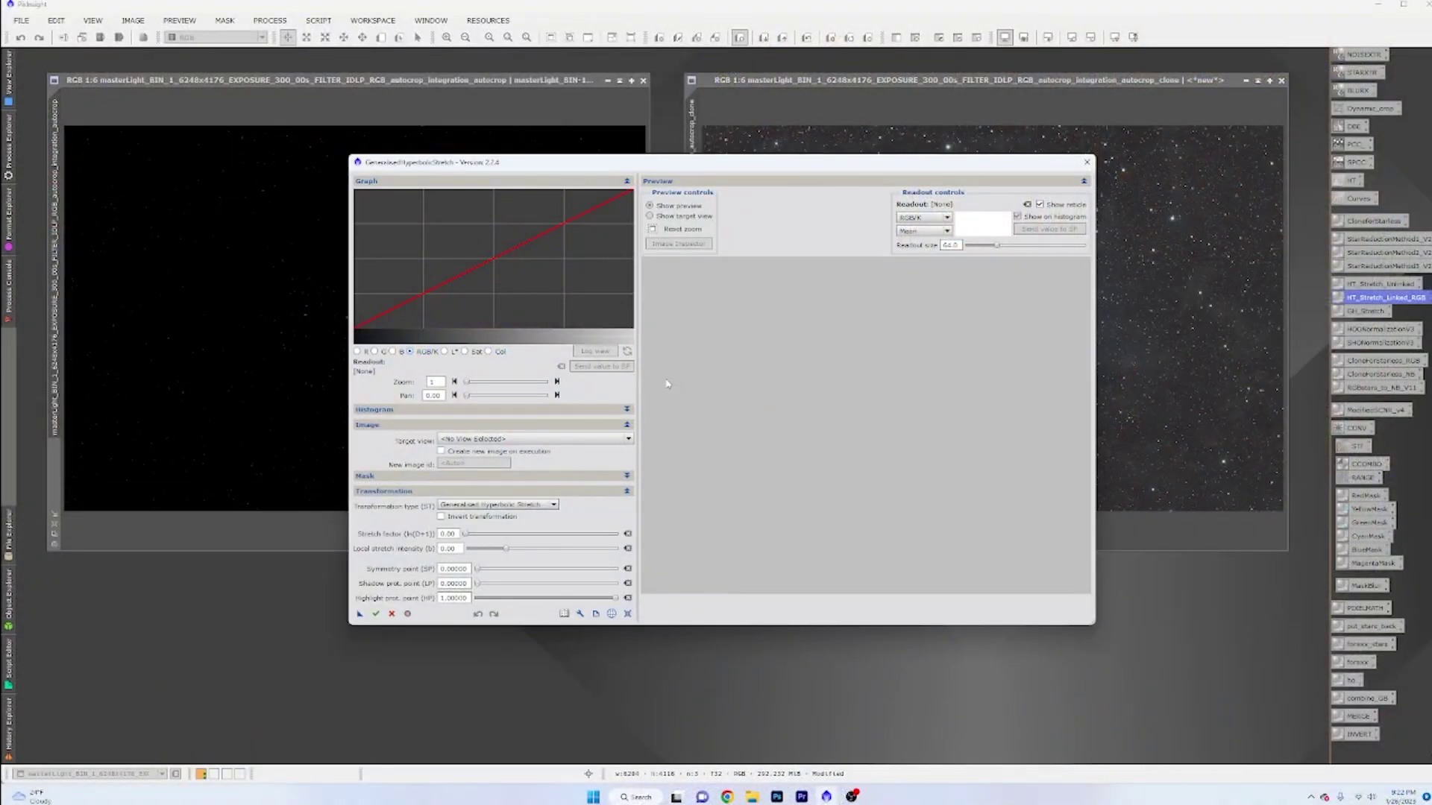
click(629, 439)
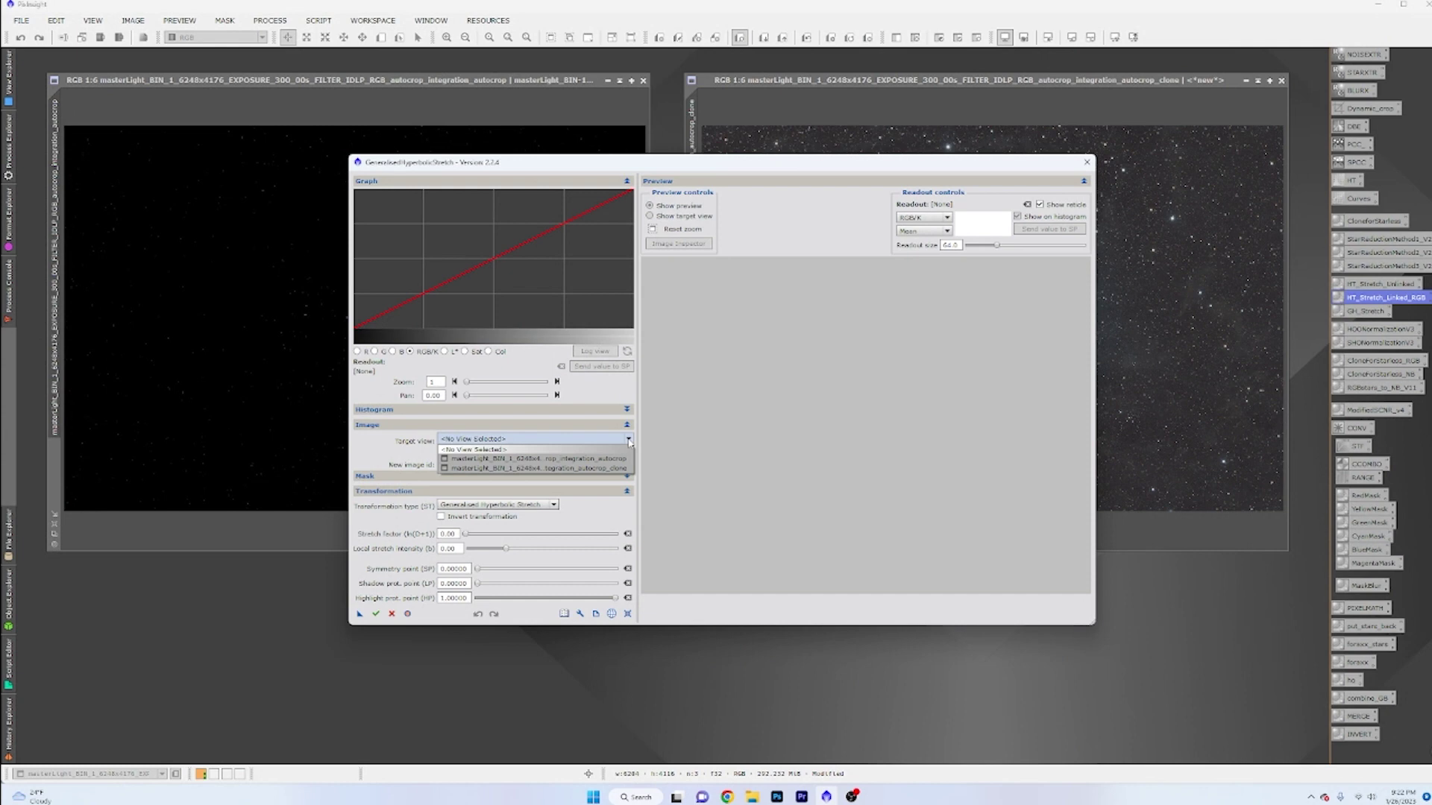
click(605, 459)
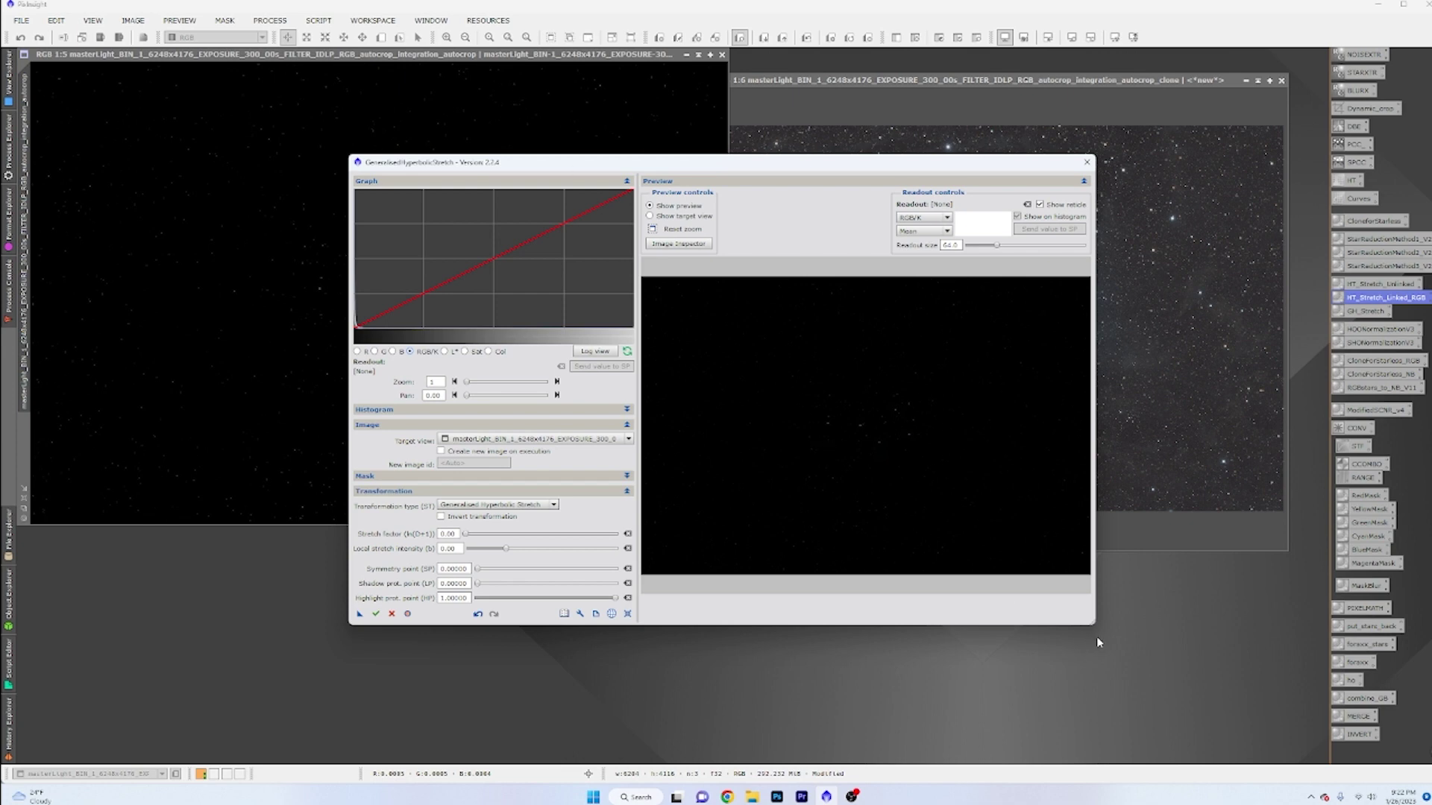
drag(1095, 625, 1175, 692)
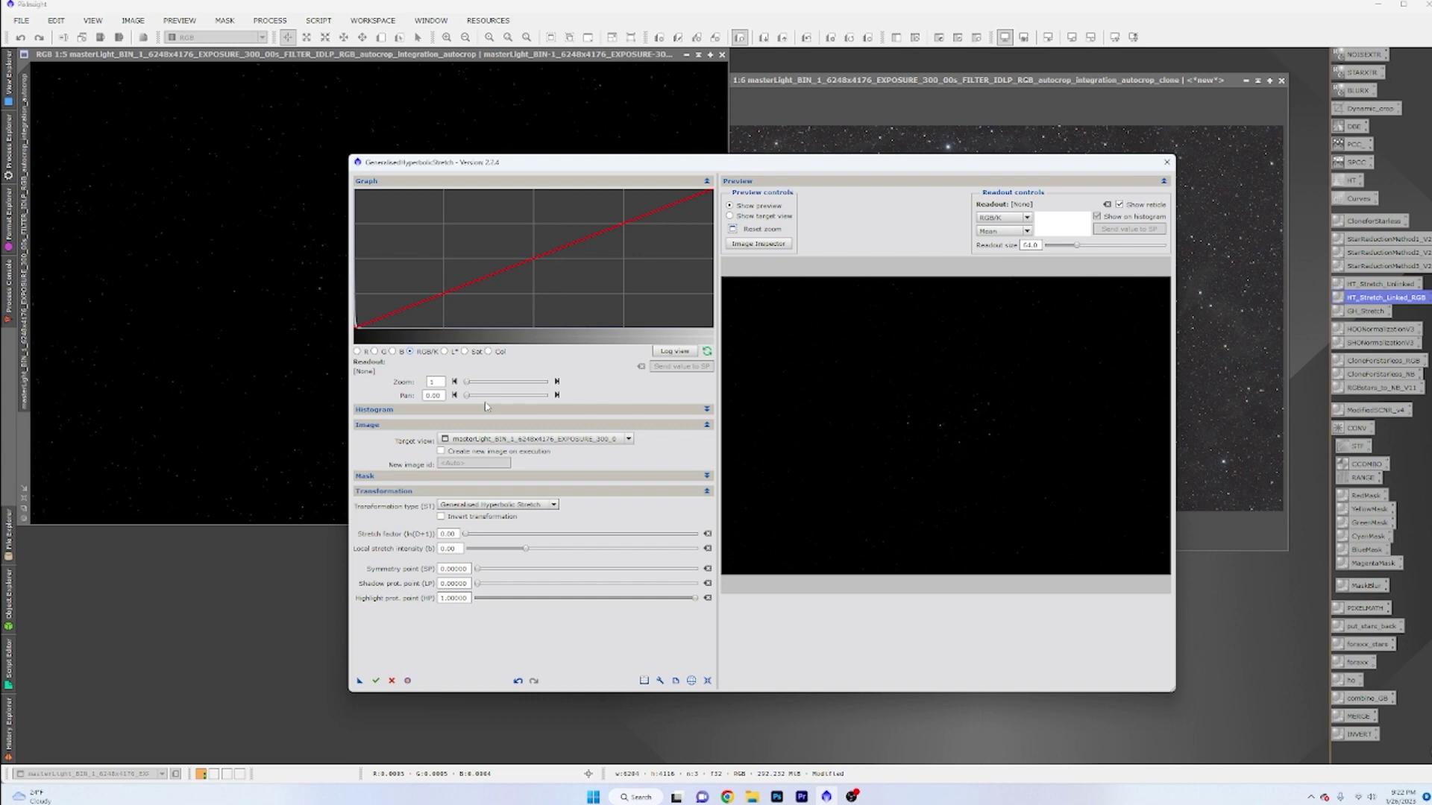
- Zoom the stretch graph to 200 and raise the stretch factor to 2.40
drag(469, 384, 555, 385)
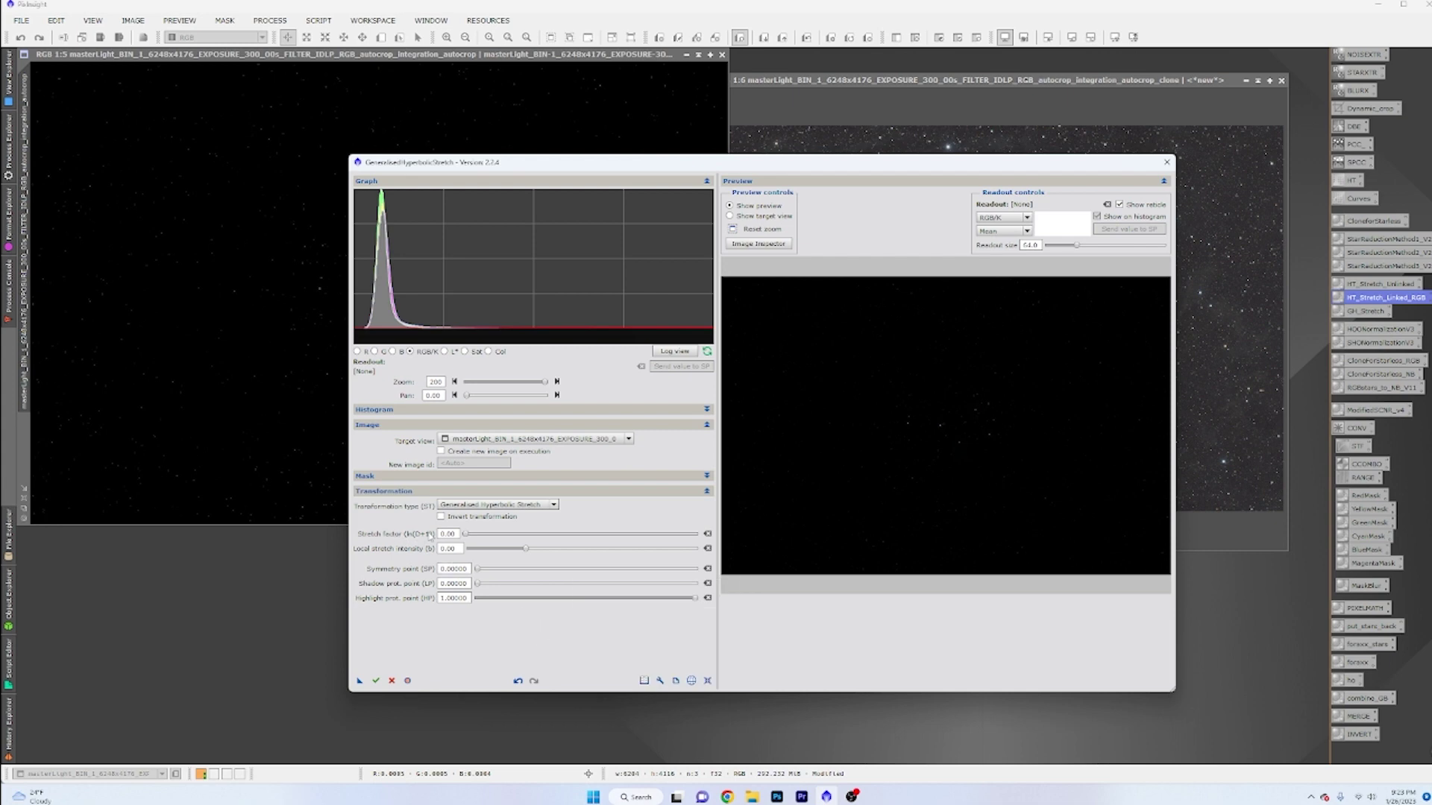
click(466, 535)
drag(468, 536, 521, 534)
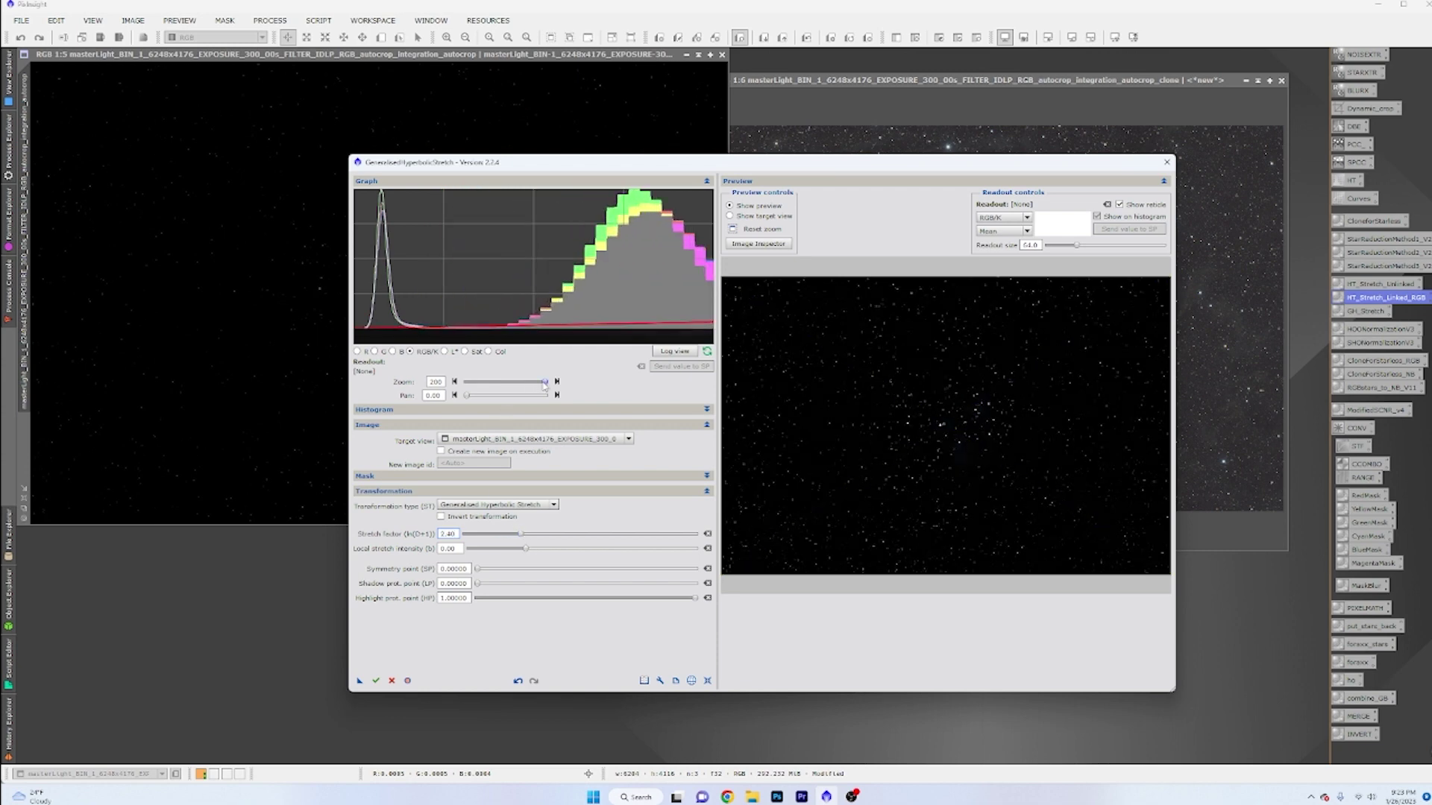
- Reset graph zoom to 1 and tune the stretch factor to 6.80, checking a magnified preview region
drag(545, 385, 466, 383)
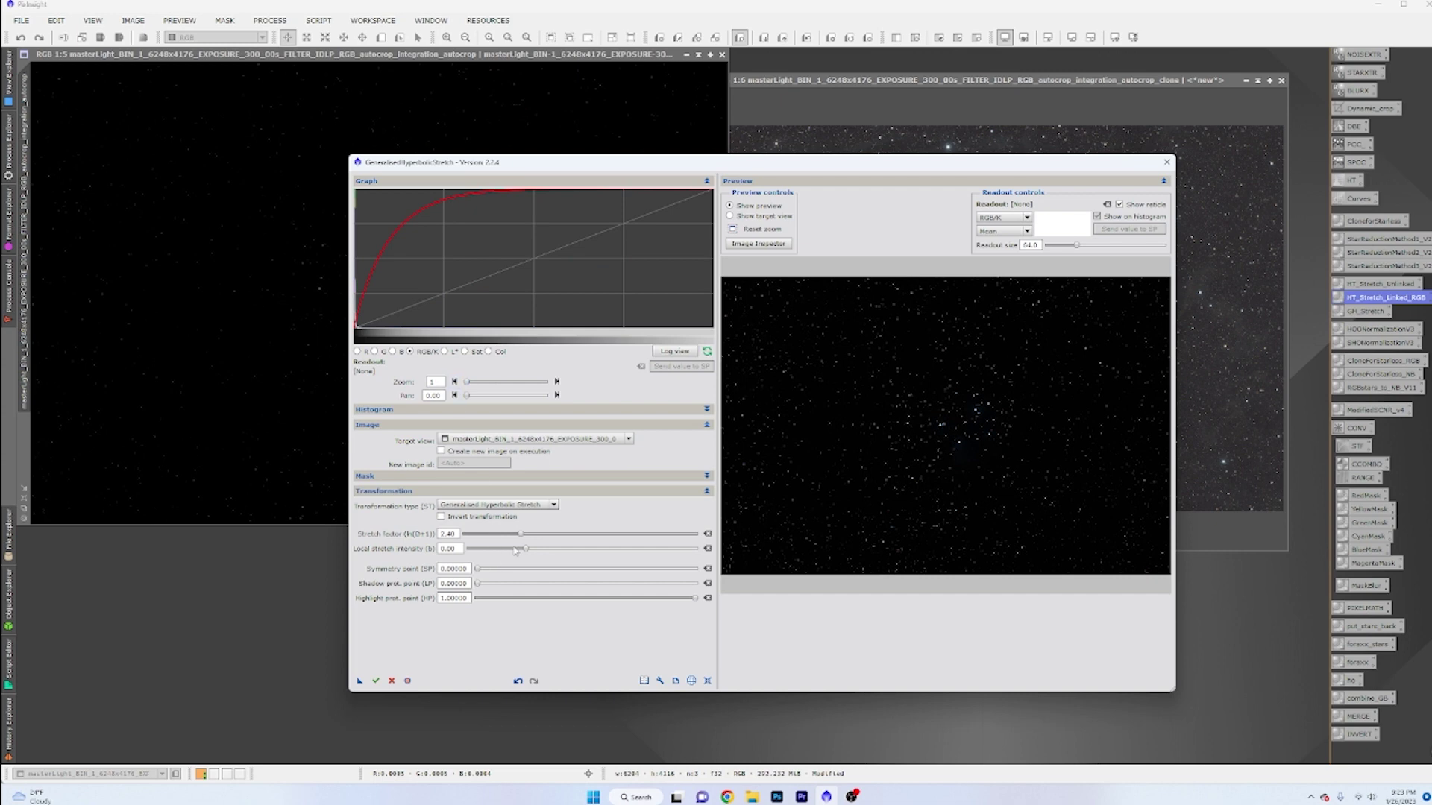
drag(520, 534, 614, 536)
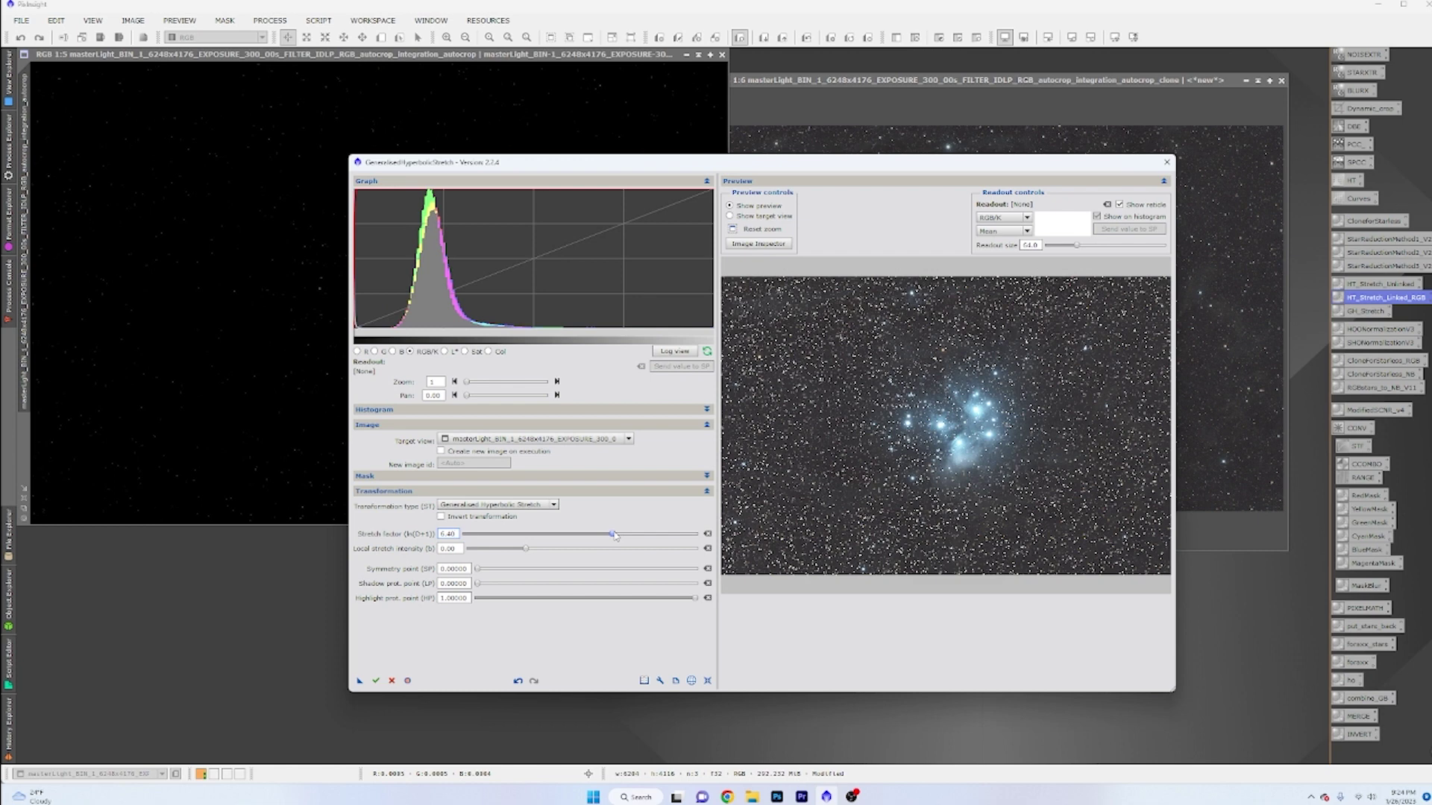
drag(614, 535, 633, 535)
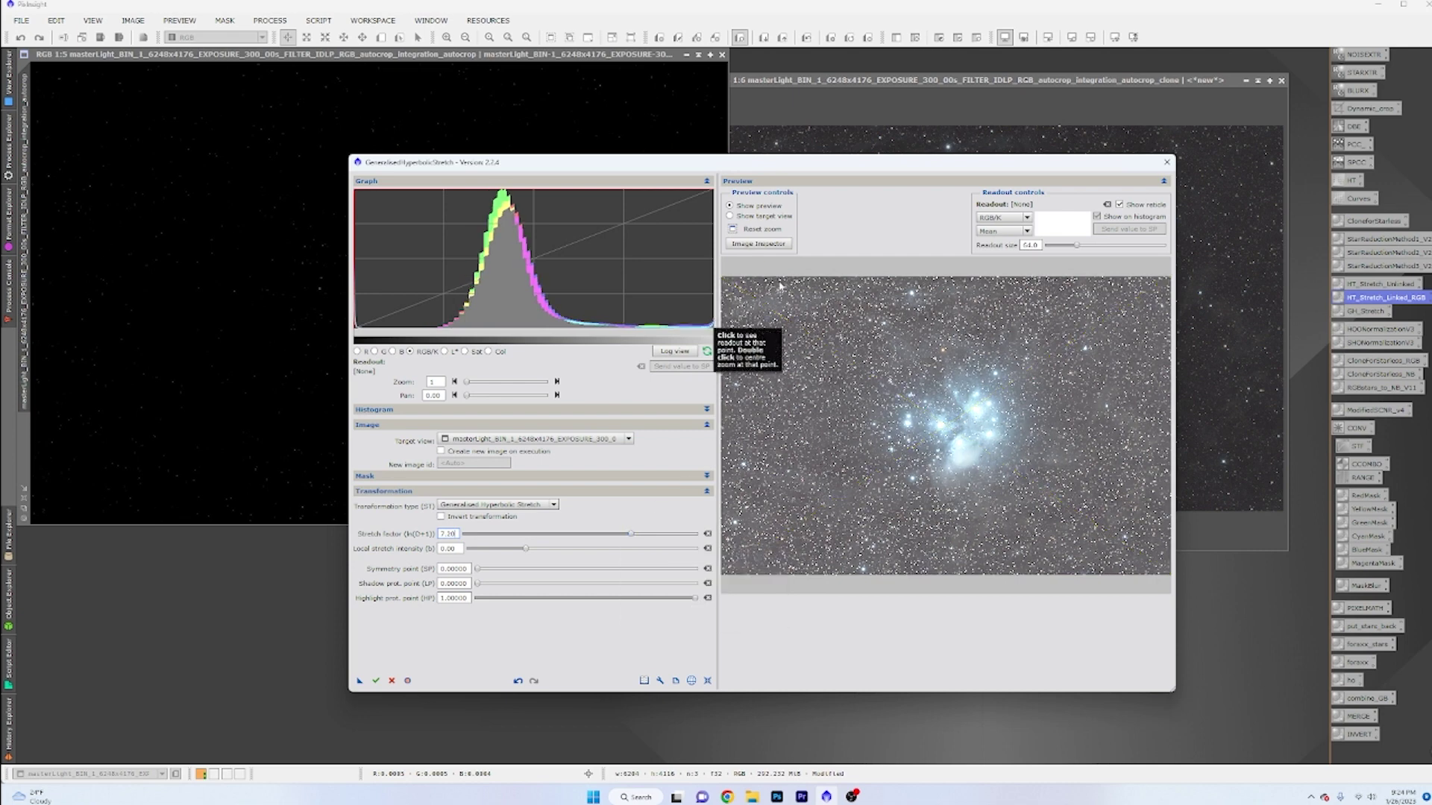
drag(772, 347, 863, 422)
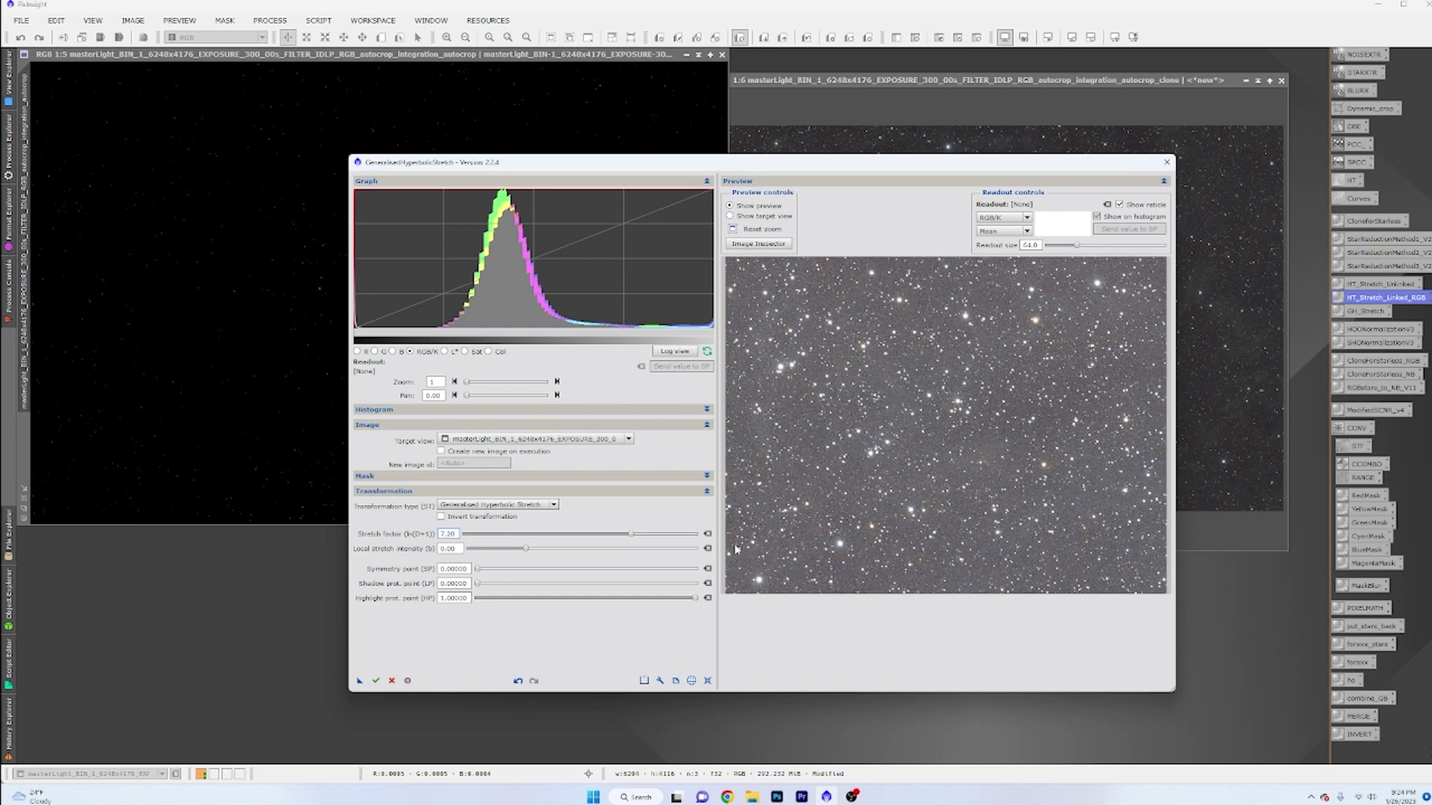
drag(629, 537, 619, 537)
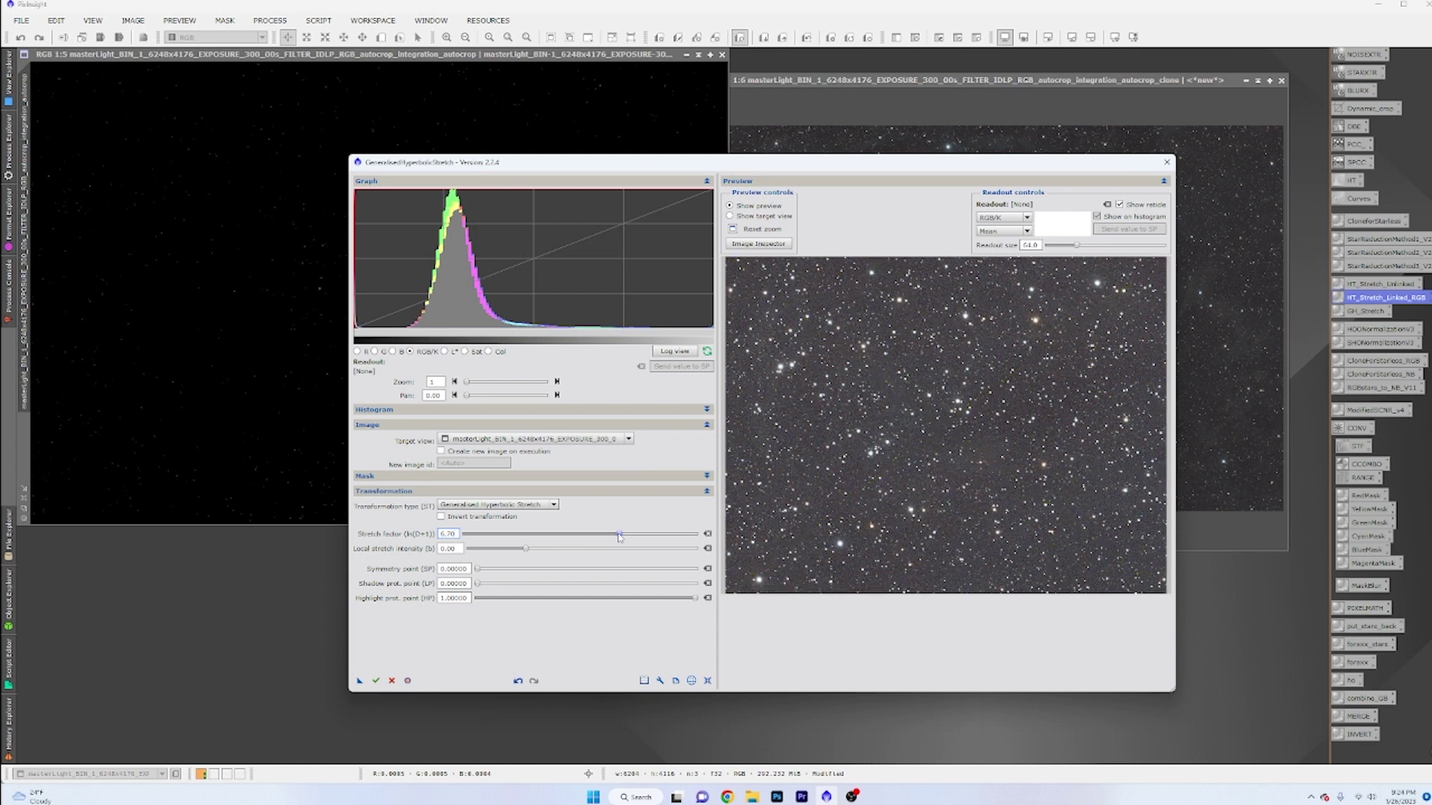
drag(620, 537, 621, 536)
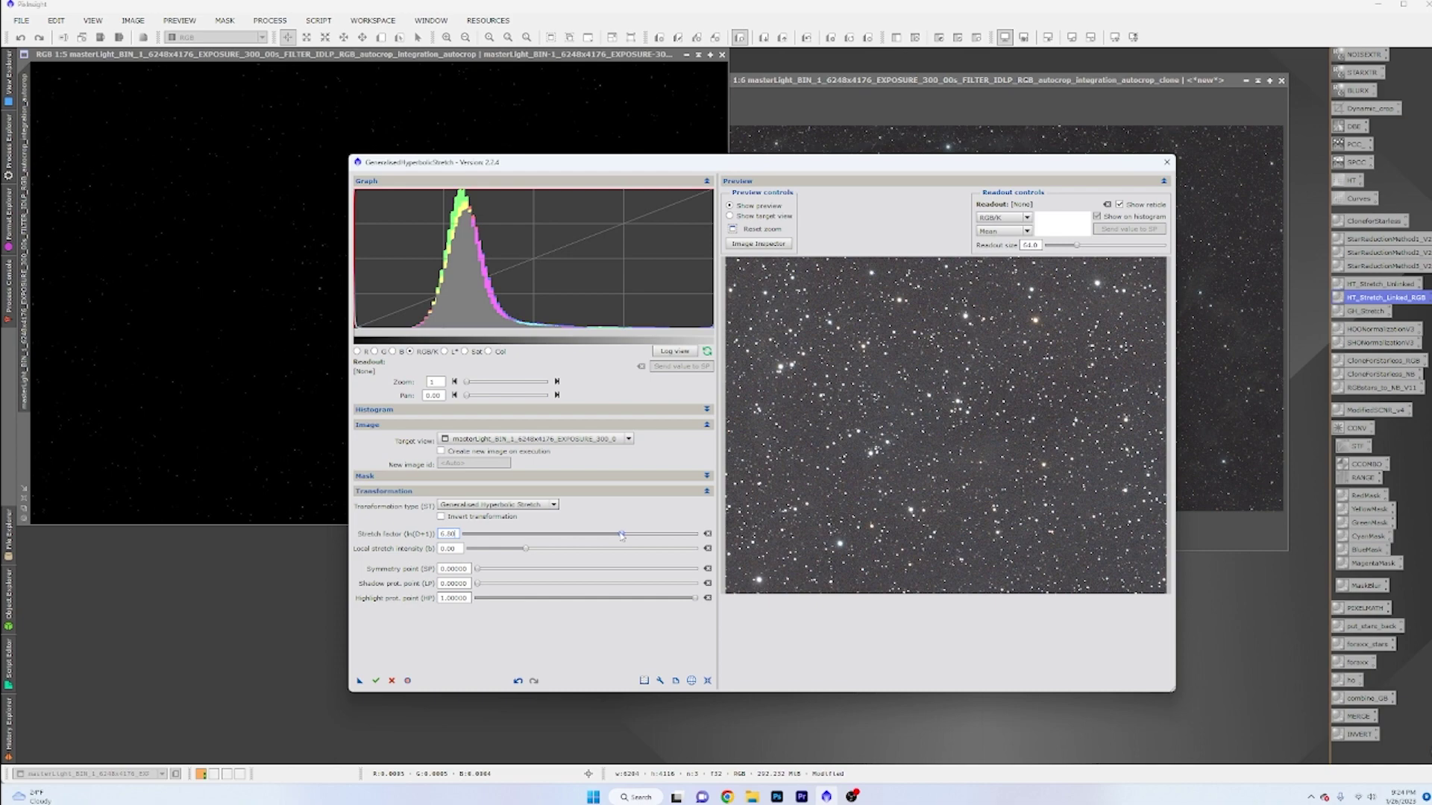
click(733, 230)
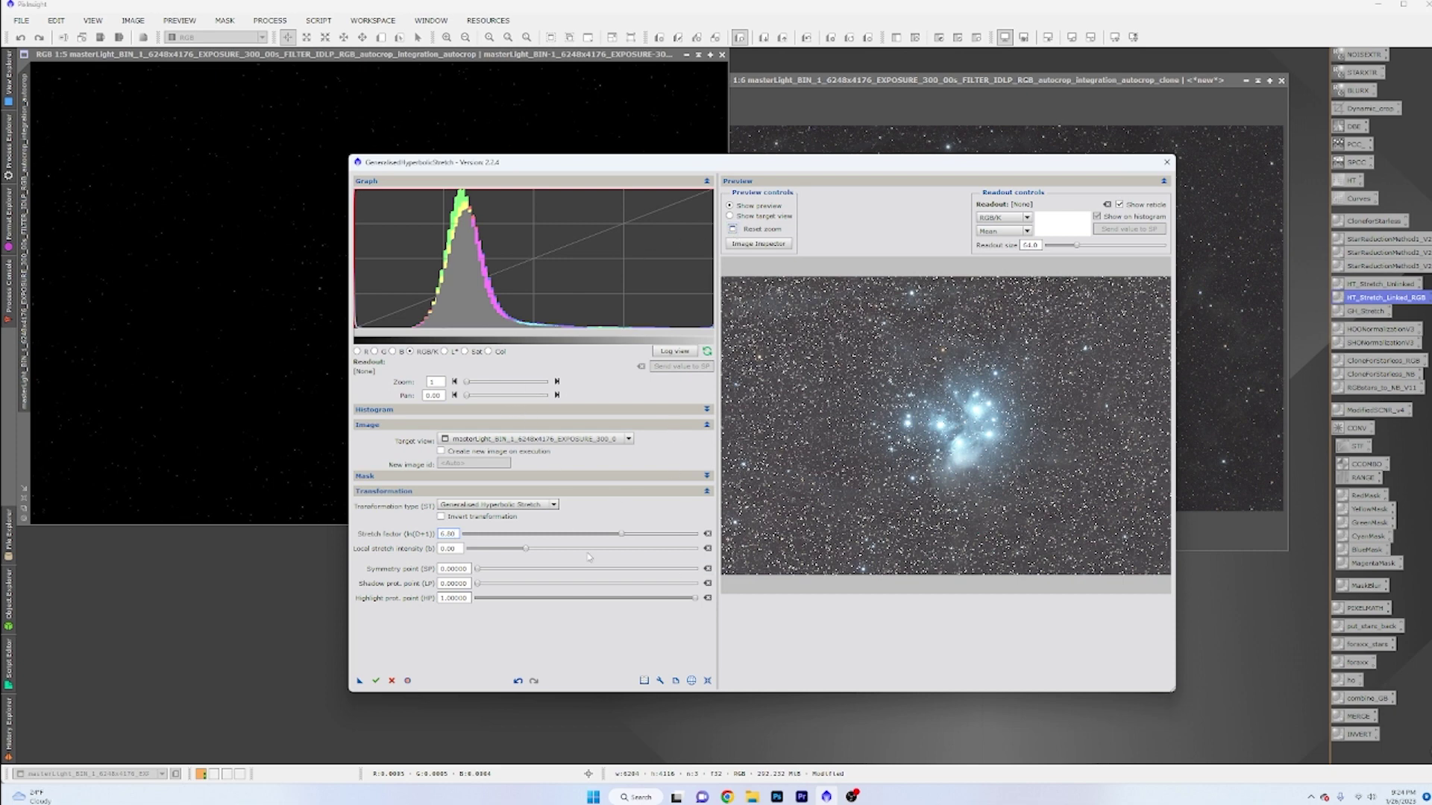
- Apply the 6.80 stretch to the original master light and move the dialog aside
click(376, 681)
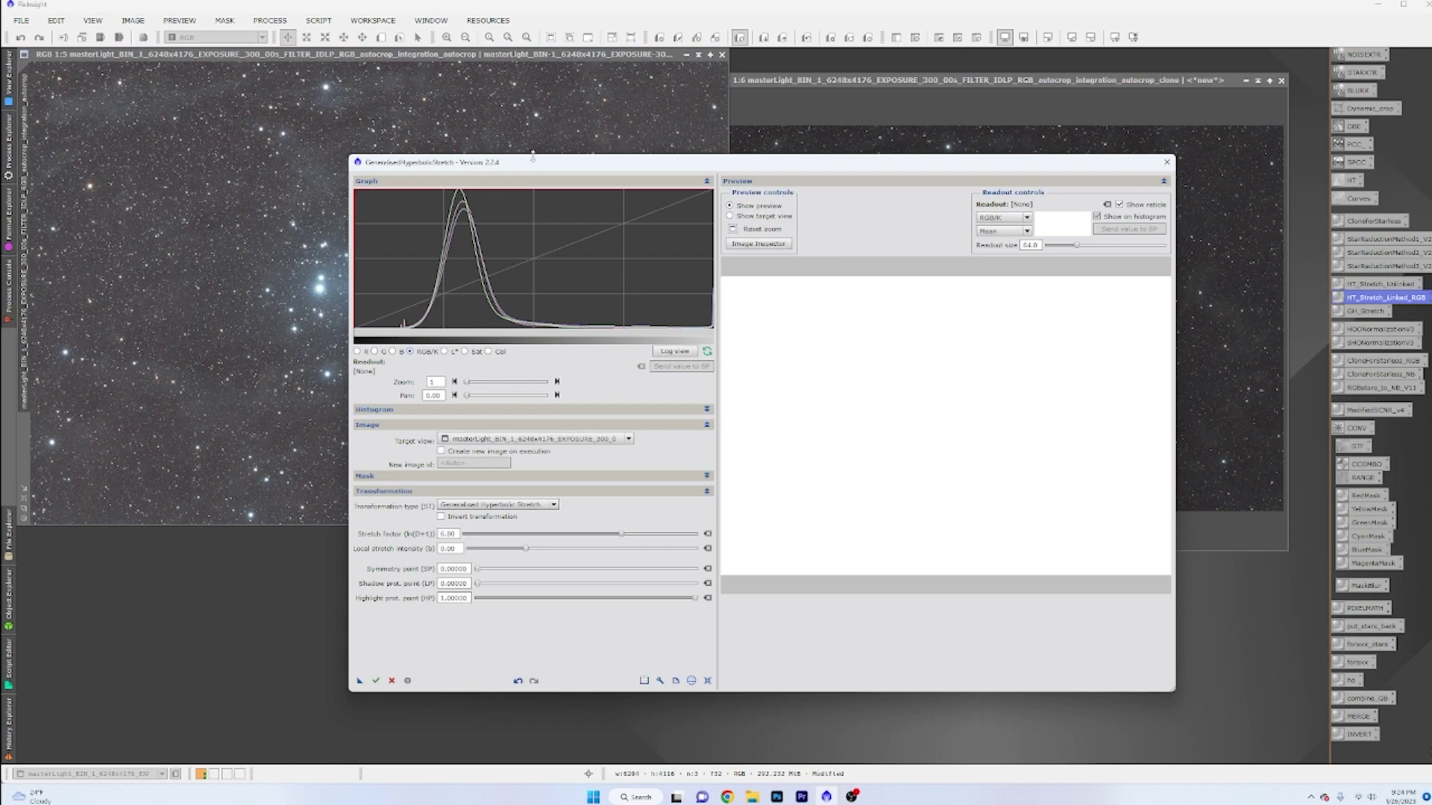
drag(538, 165, 567, 601)
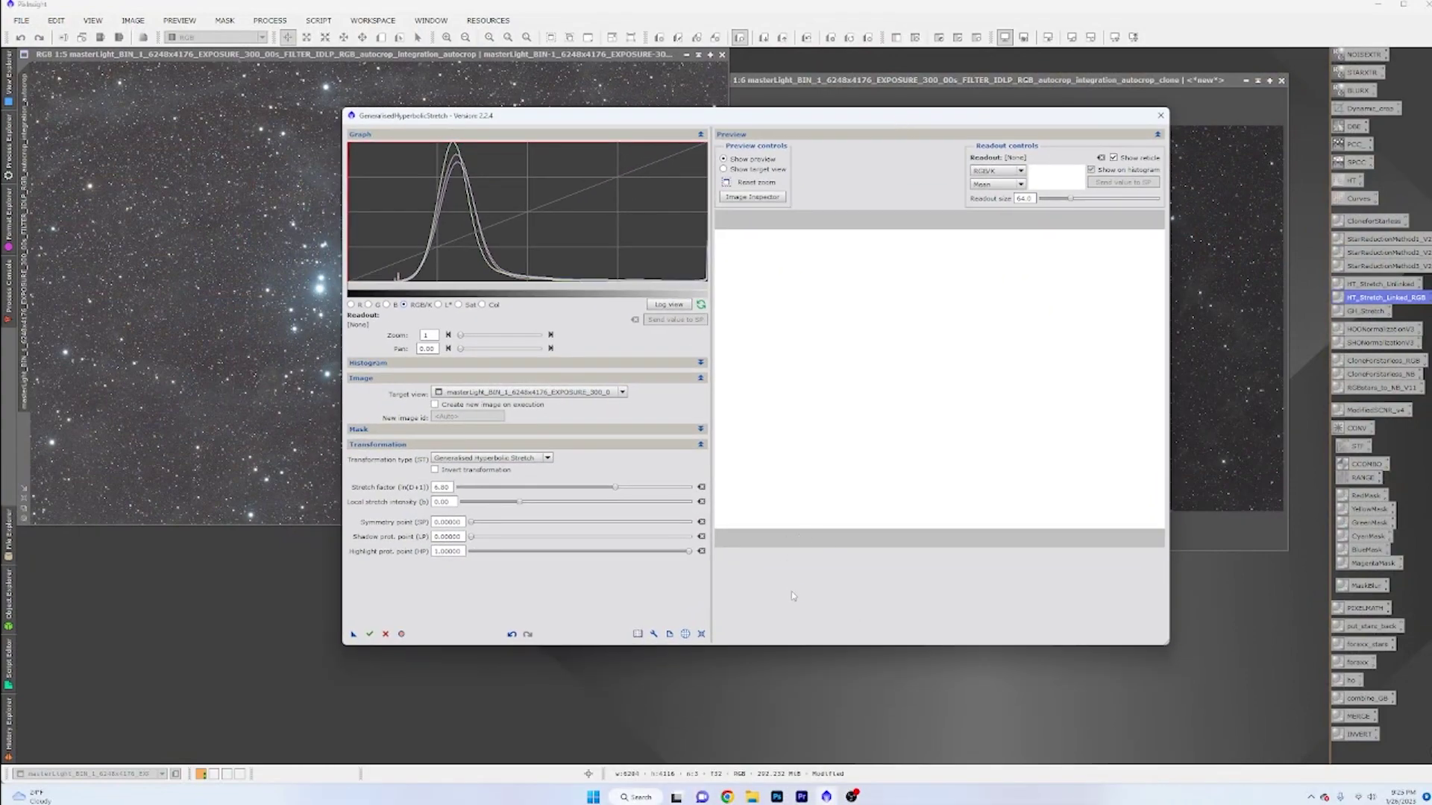
- Reset the stretch parameters and set symmetry point 0.35112 from a sampled sky background spot
click(701, 635)
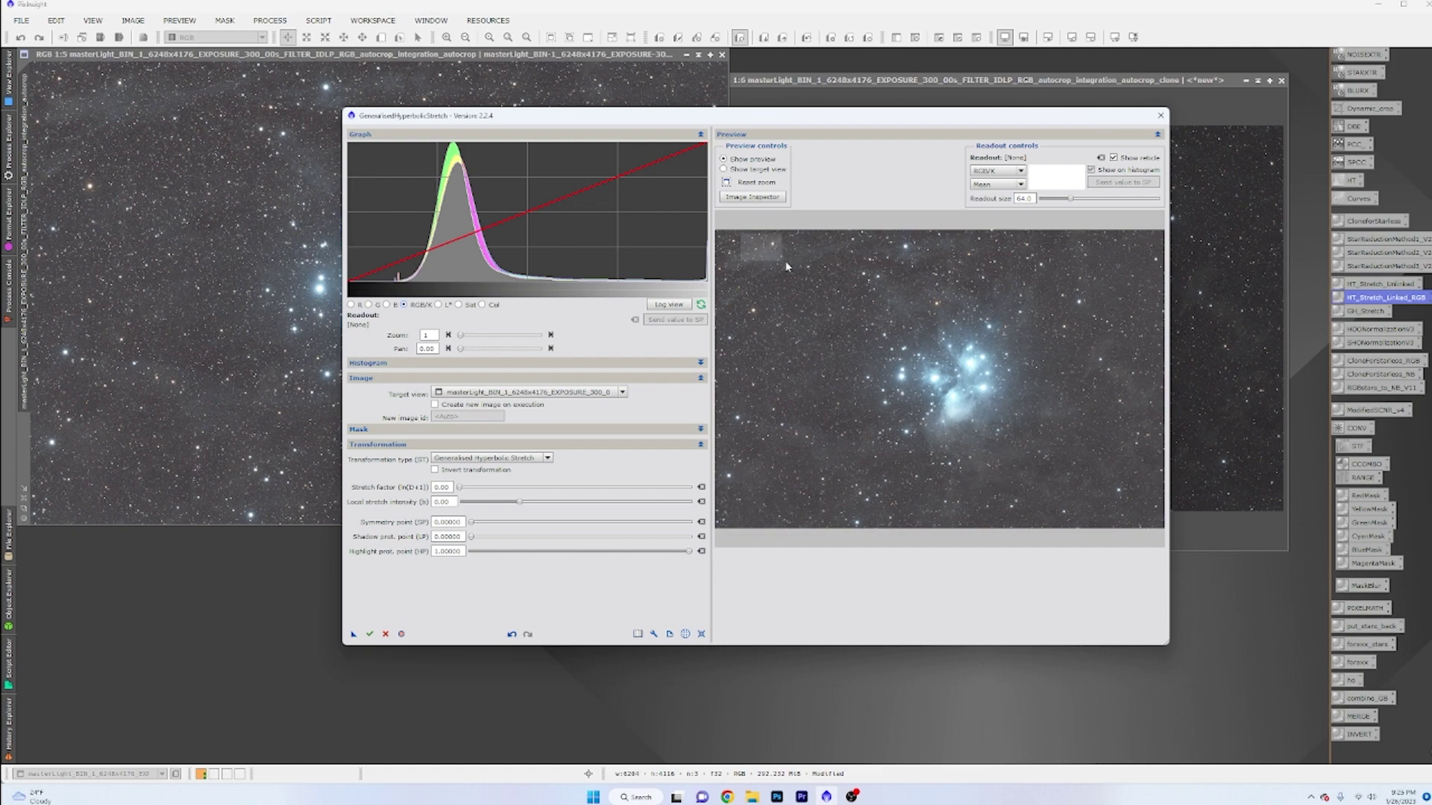
drag(786, 266, 830, 288)
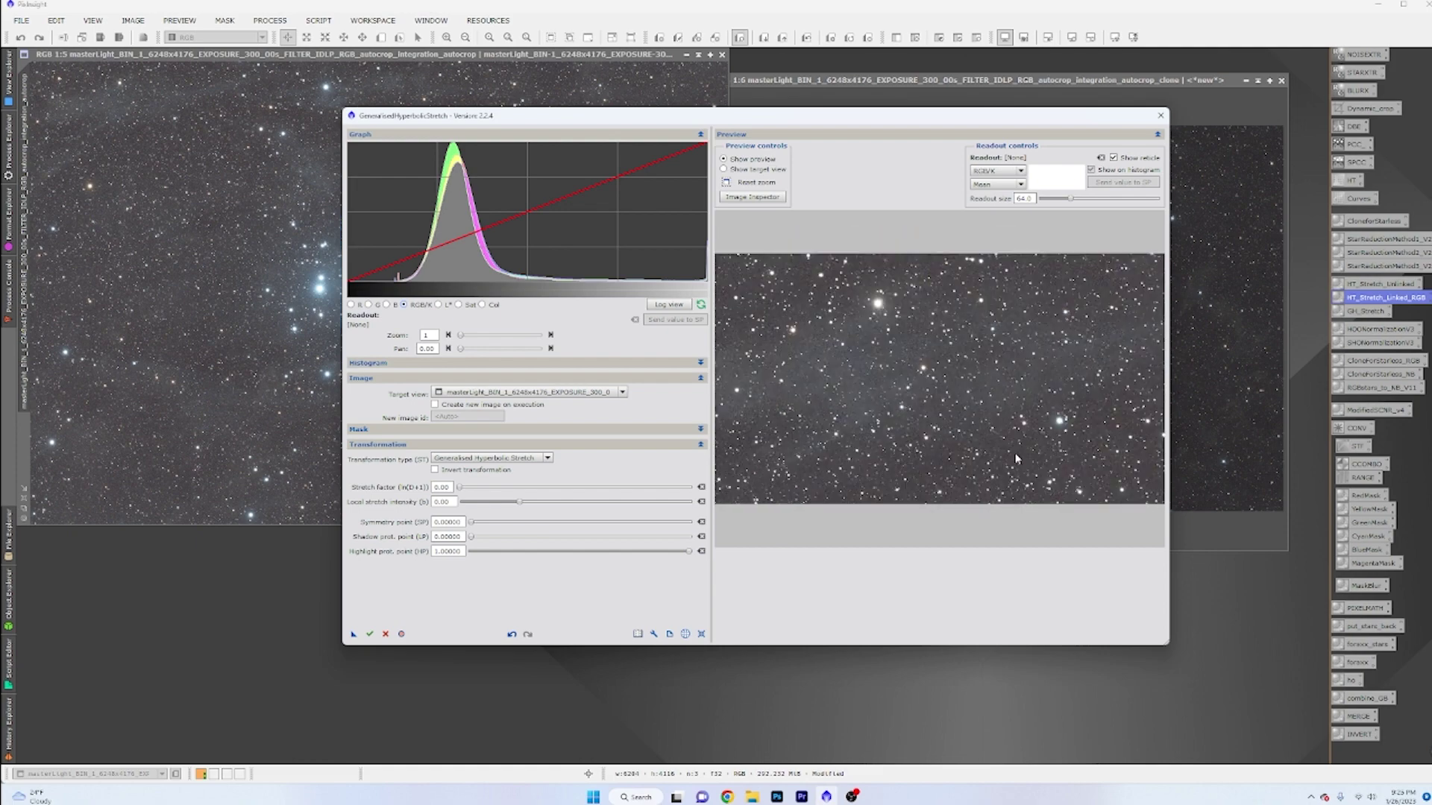
click(832, 355)
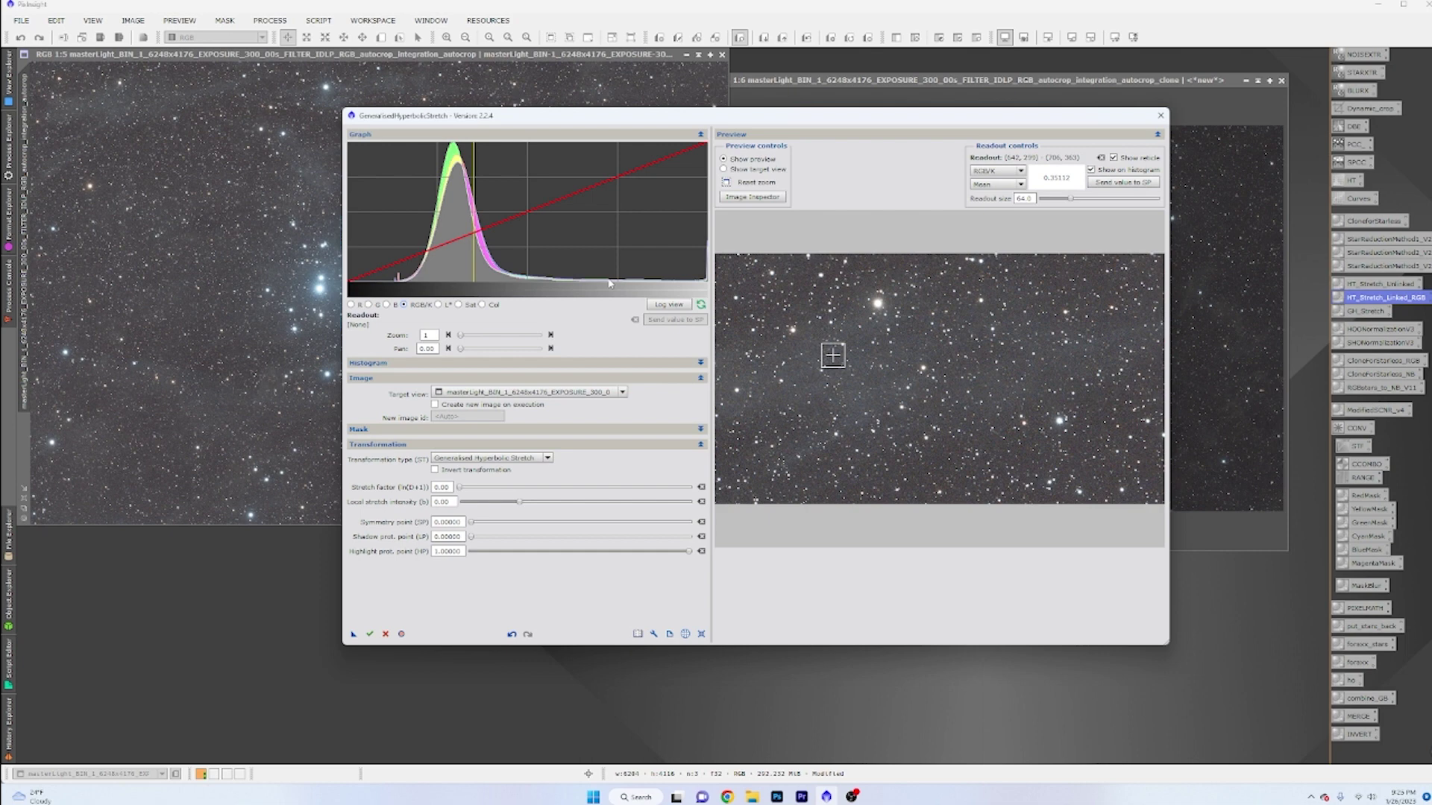
click(1134, 183)
- Settle on stretch factor 1.00 with raised local stretch intensity, watching the full-image preview
click(727, 183)
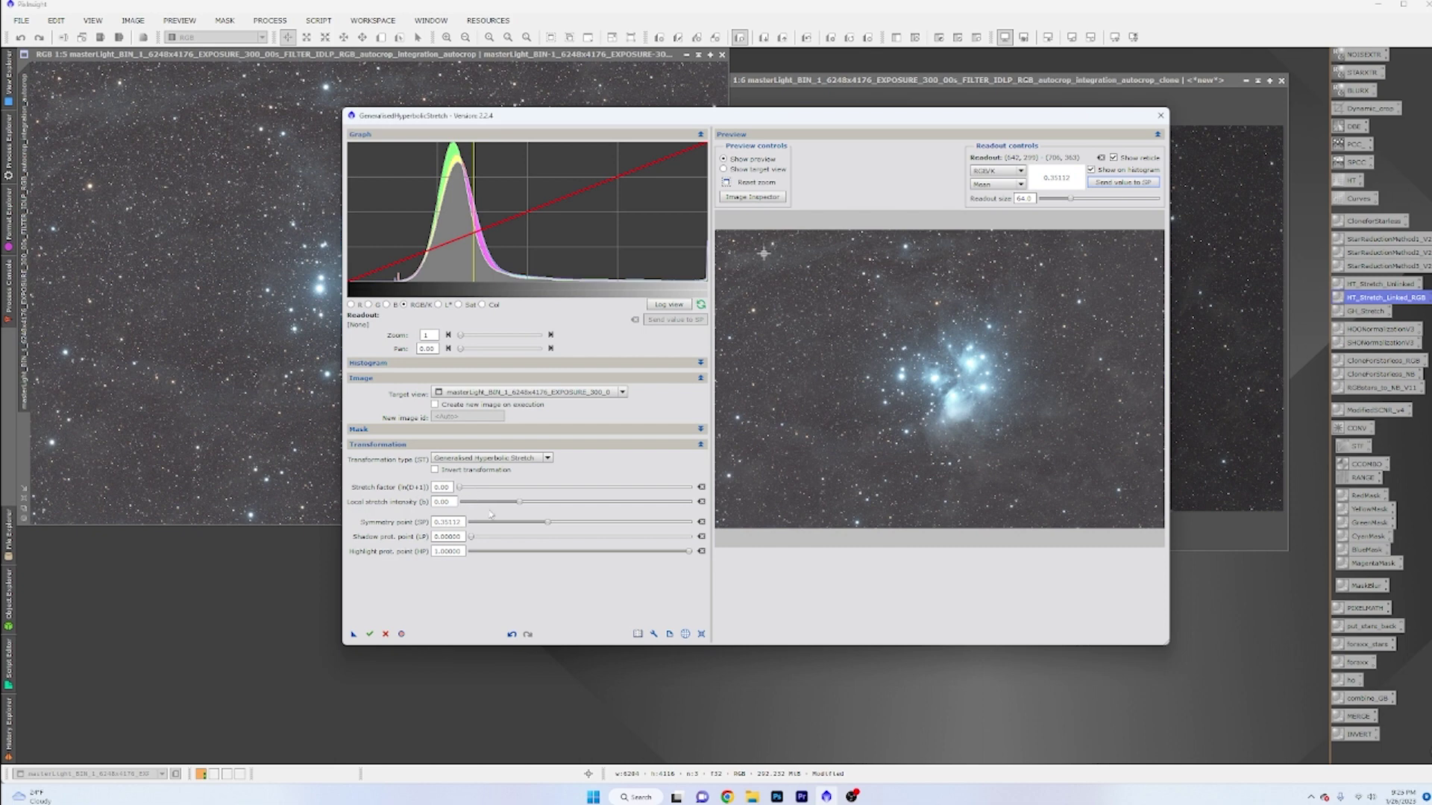
mouse_move(521, 502)
mouse_down()
mouse_move(650, 509)
mouse_move(522, 506)
mouse_up()
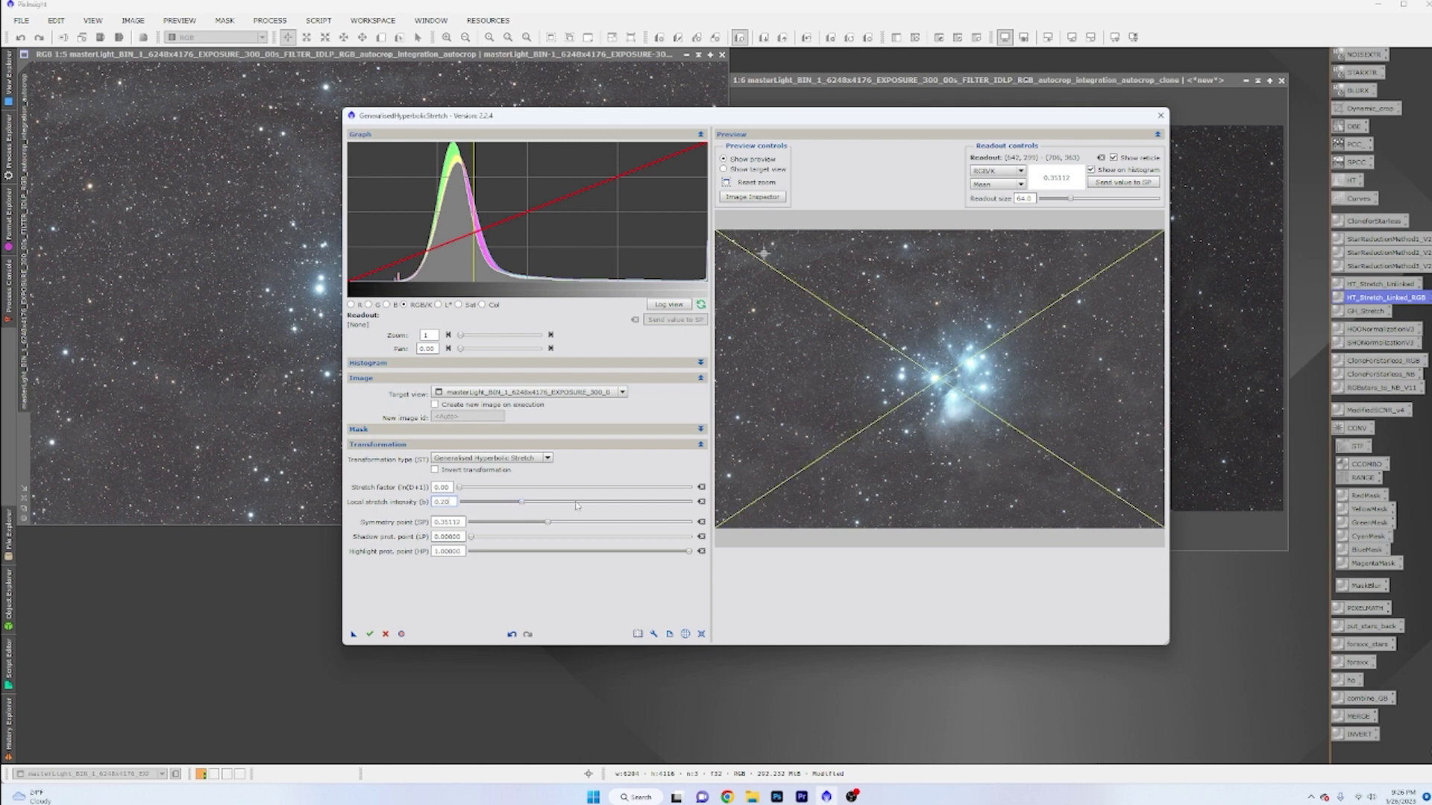
click(702, 503)
drag(460, 489, 484, 489)
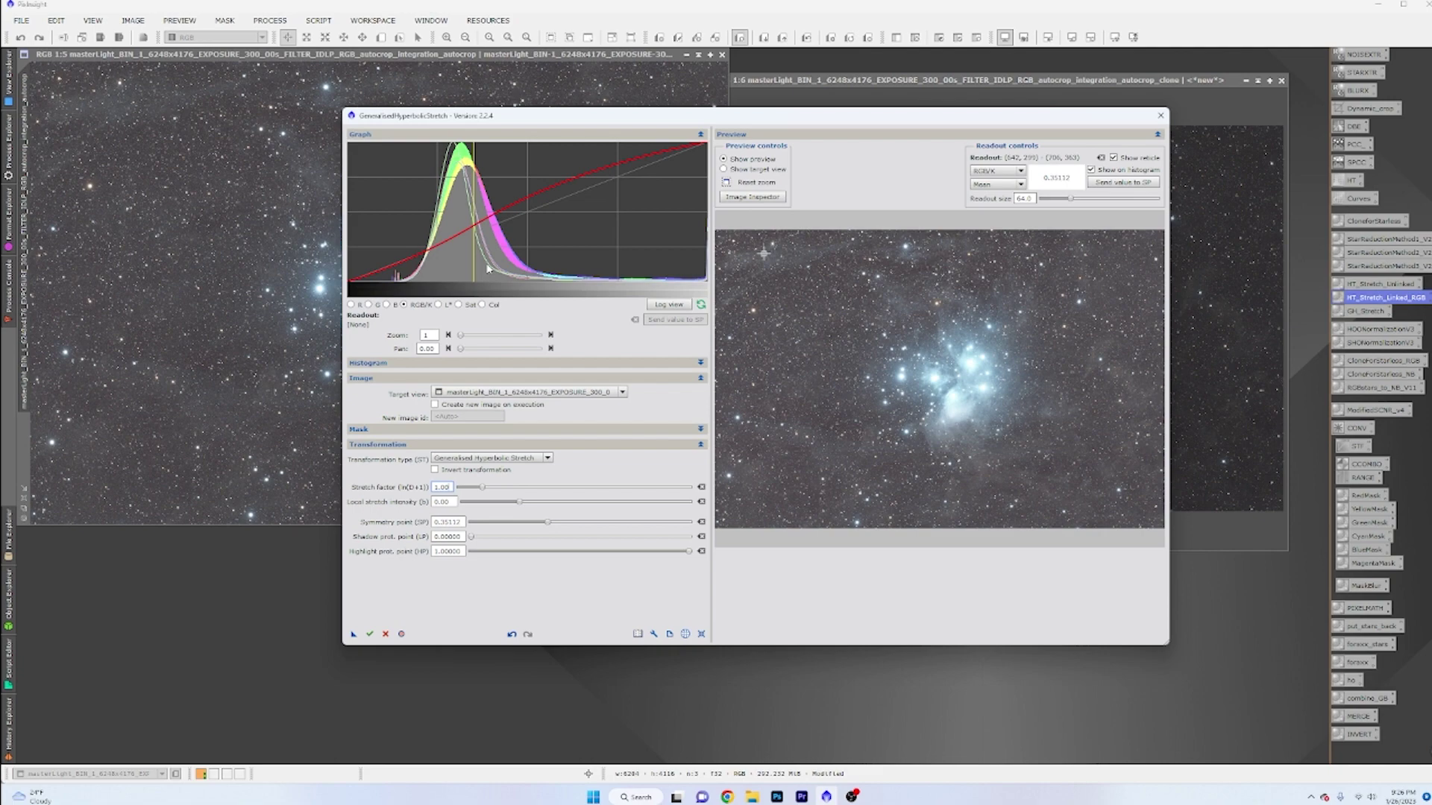
click(520, 503)
drag(520, 504, 527, 504)
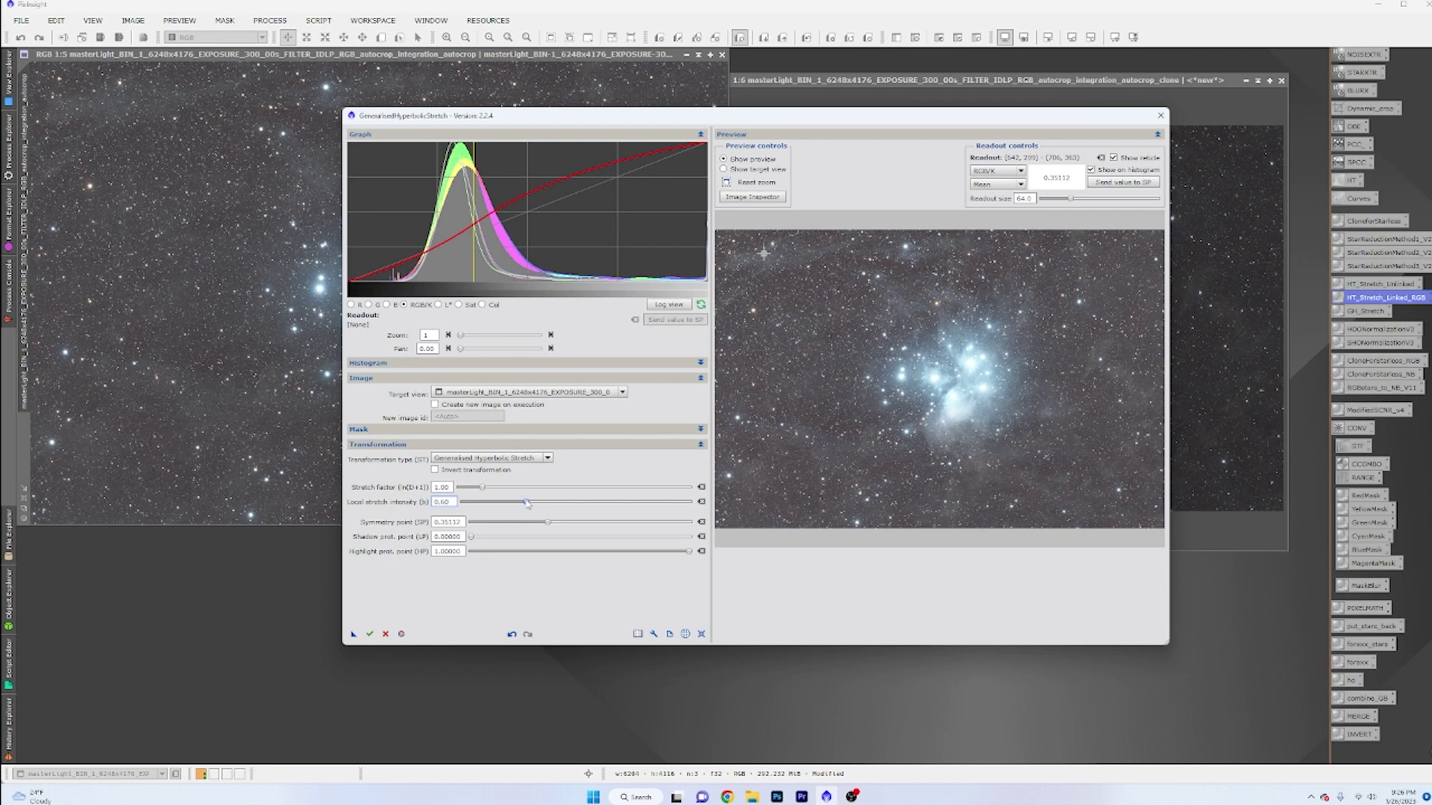
drag(527, 504, 584, 506)
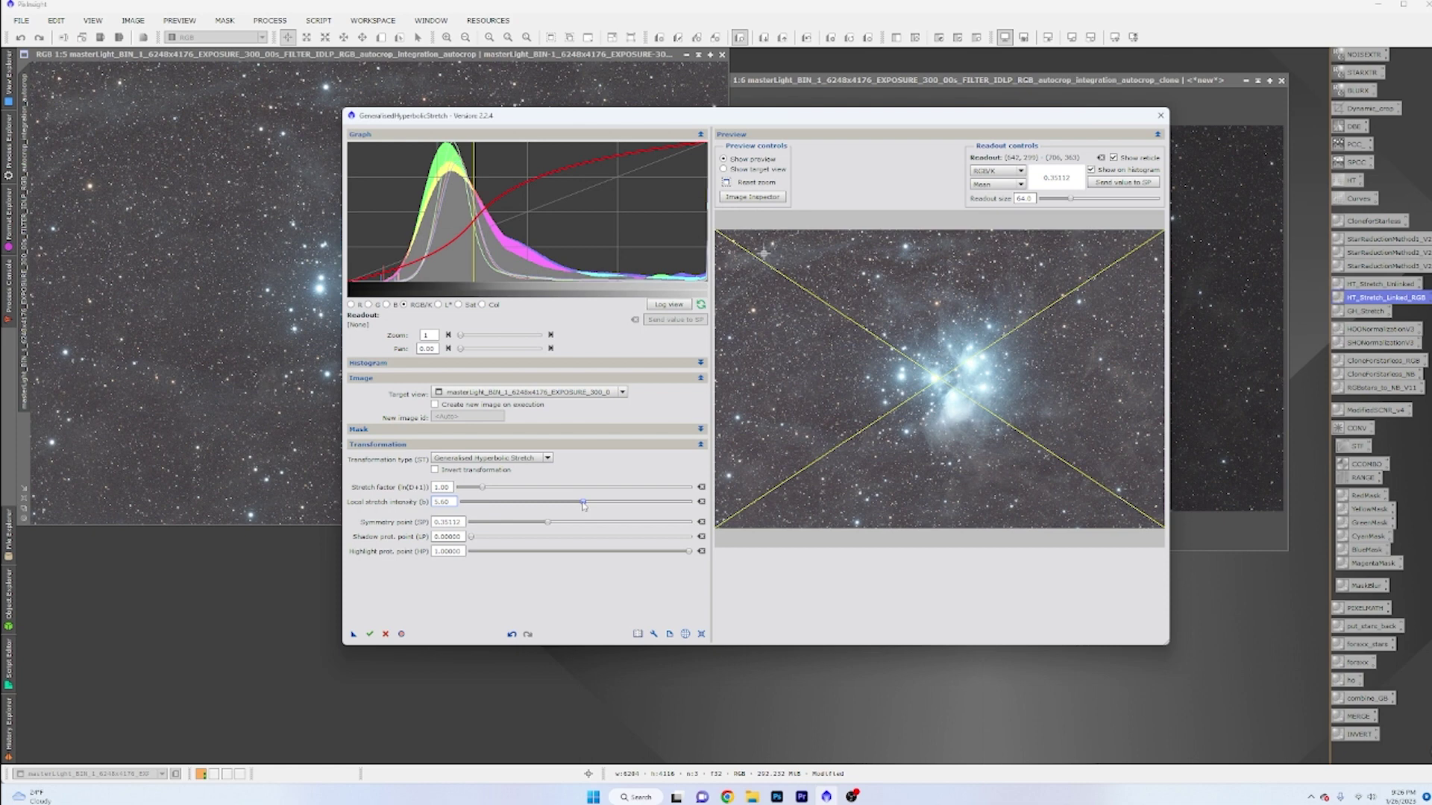
drag(587, 505, 532, 505)
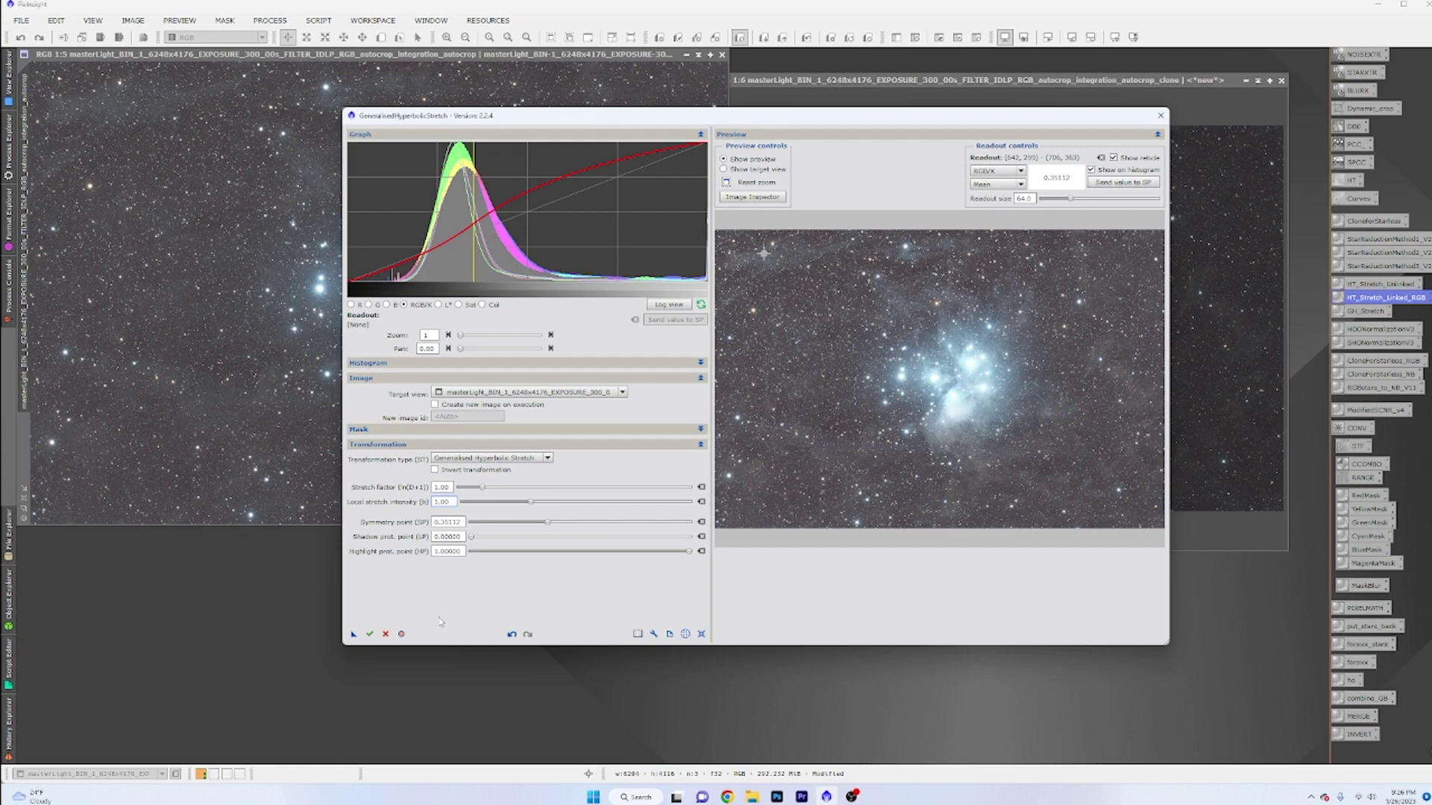
- Apply the stretch, reset the tool to defaults, reposition the dialog, and magnify a background area
click(369, 634)
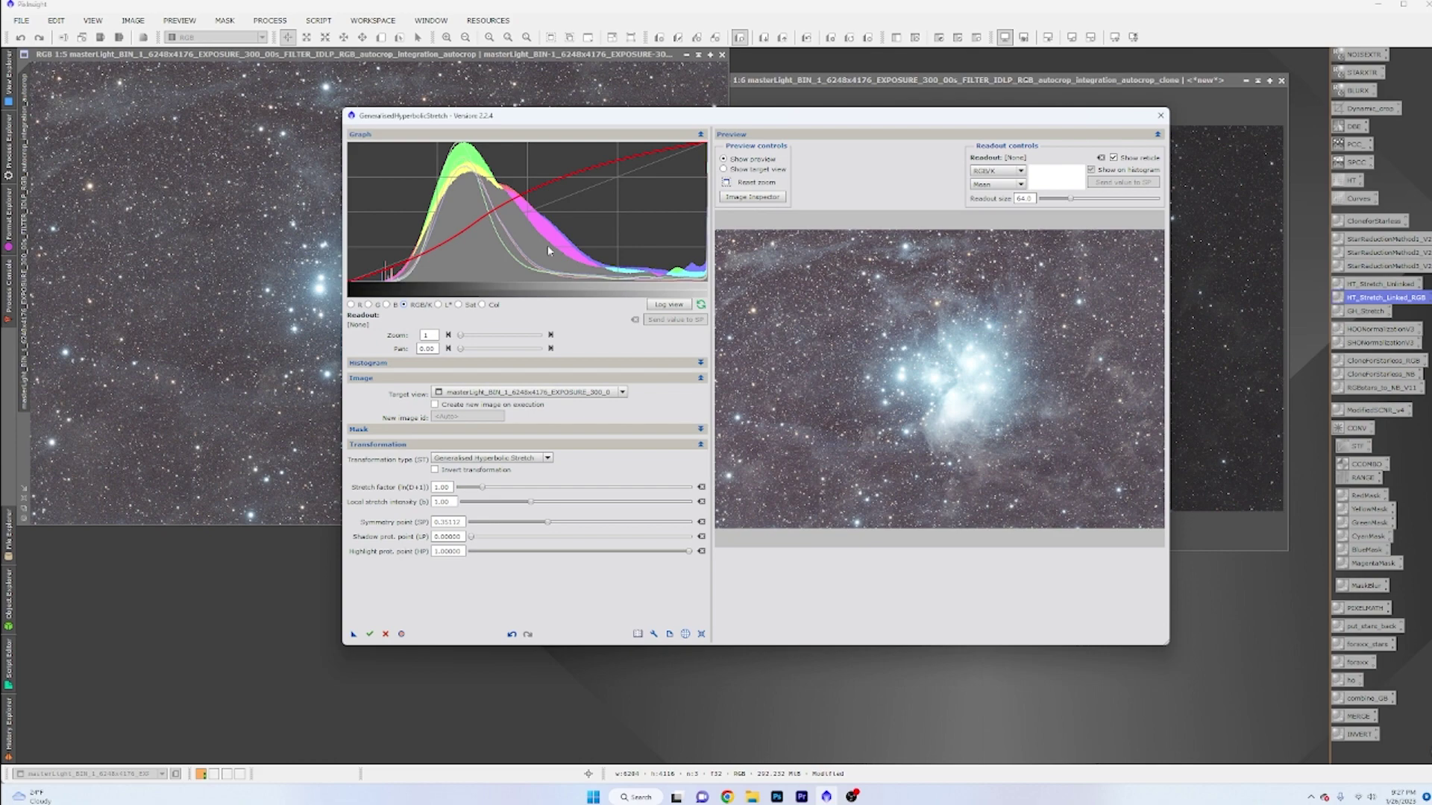
click(701, 635)
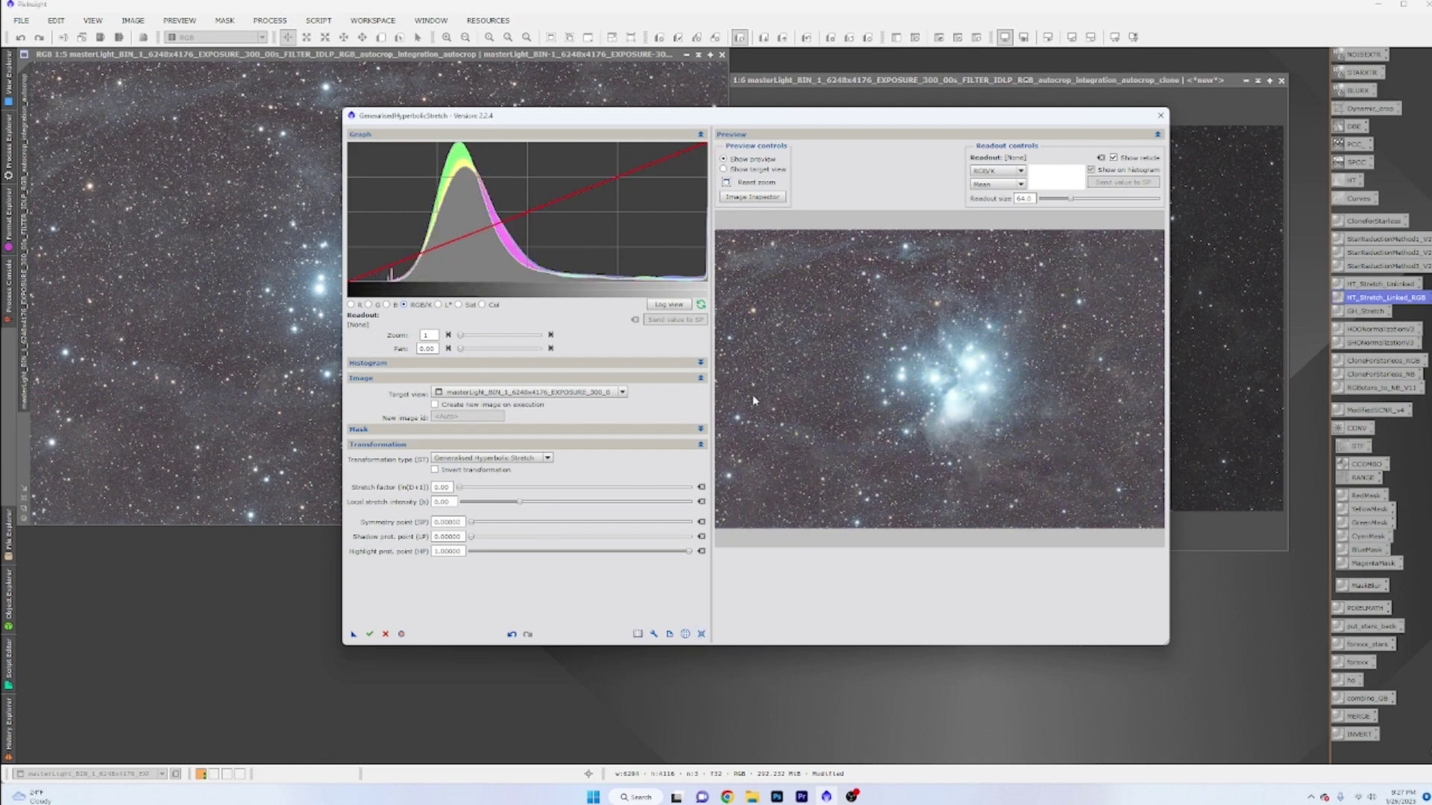
drag(740, 118, 755, 565)
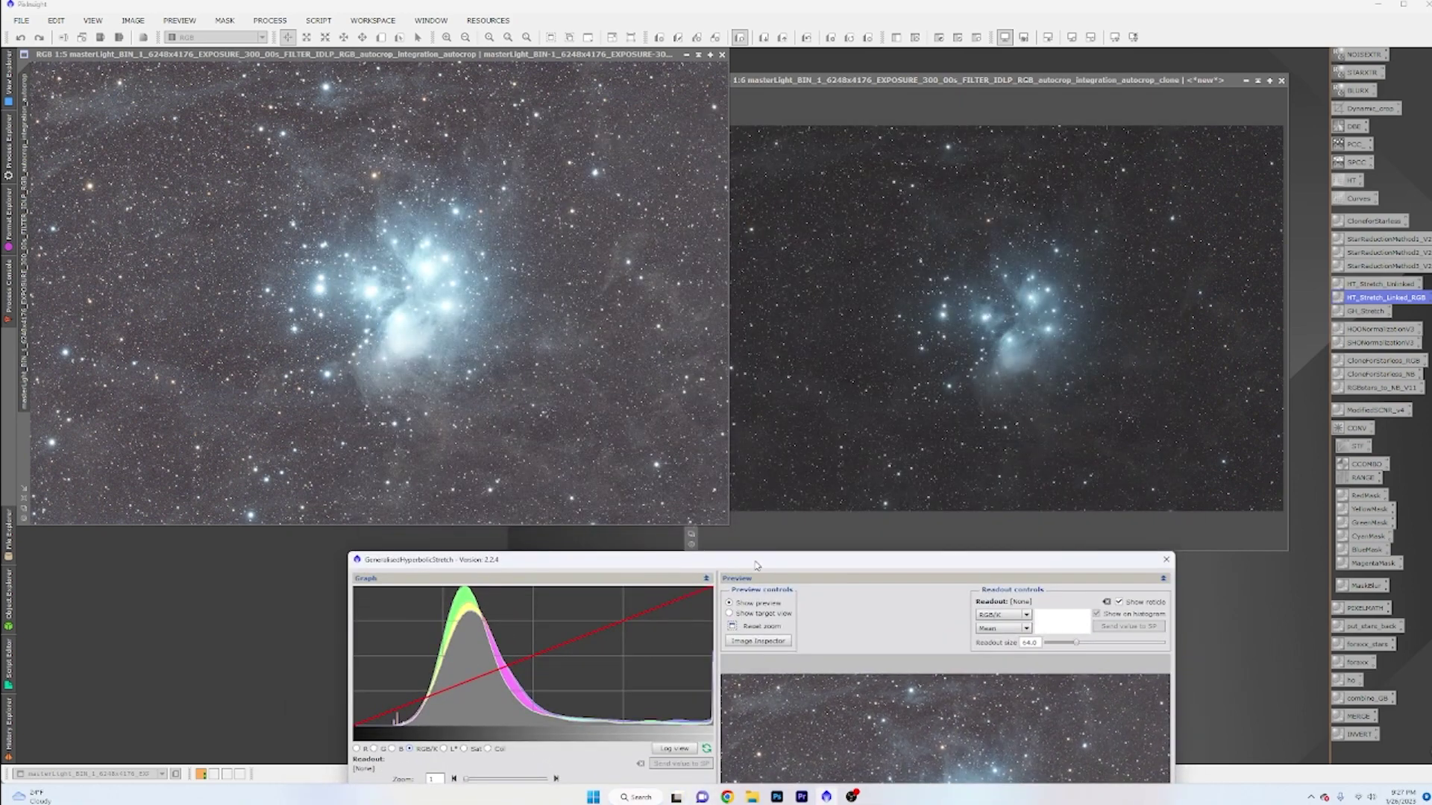
drag(755, 564, 737, 487)
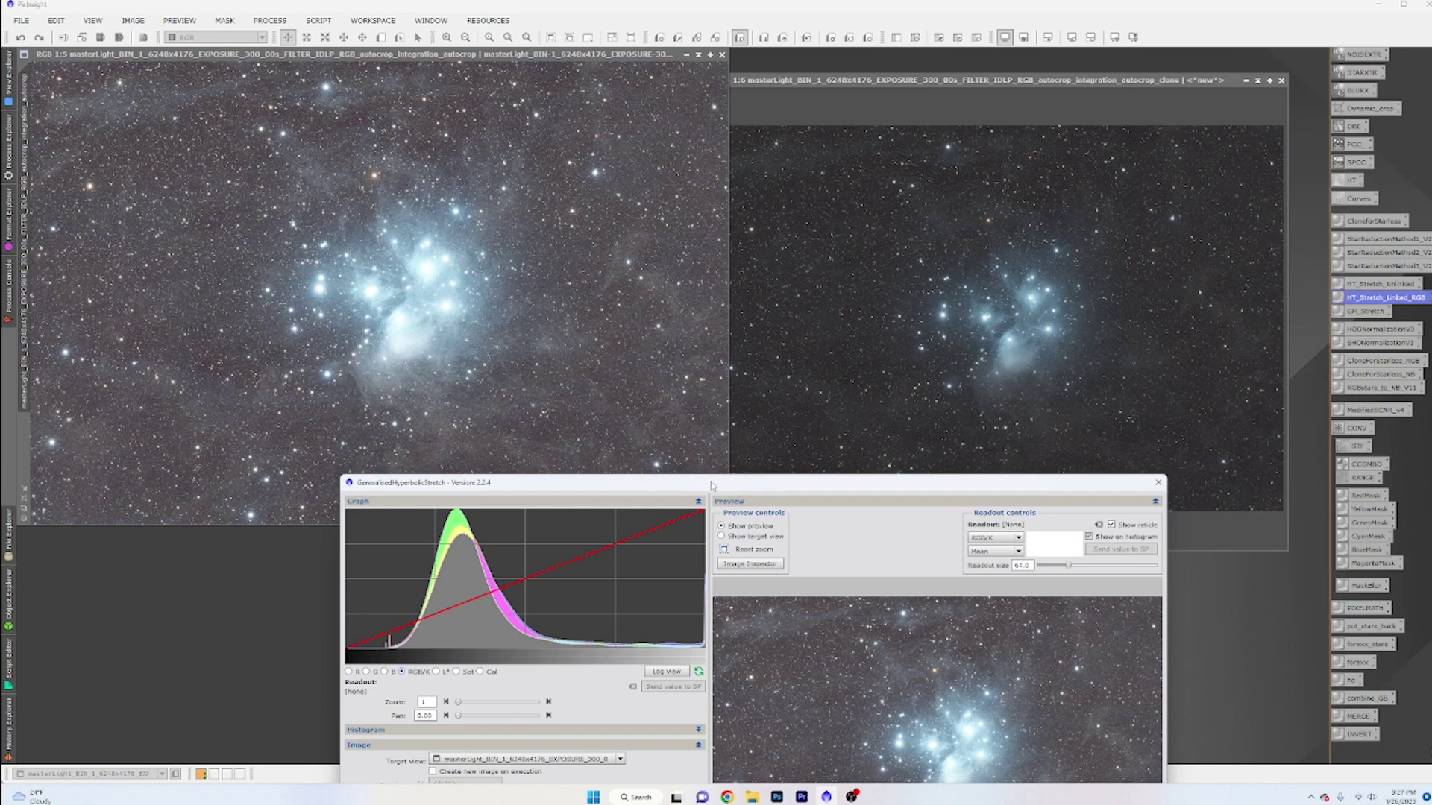
drag(717, 486, 746, 418)
drag(1033, 416, 1034, 355)
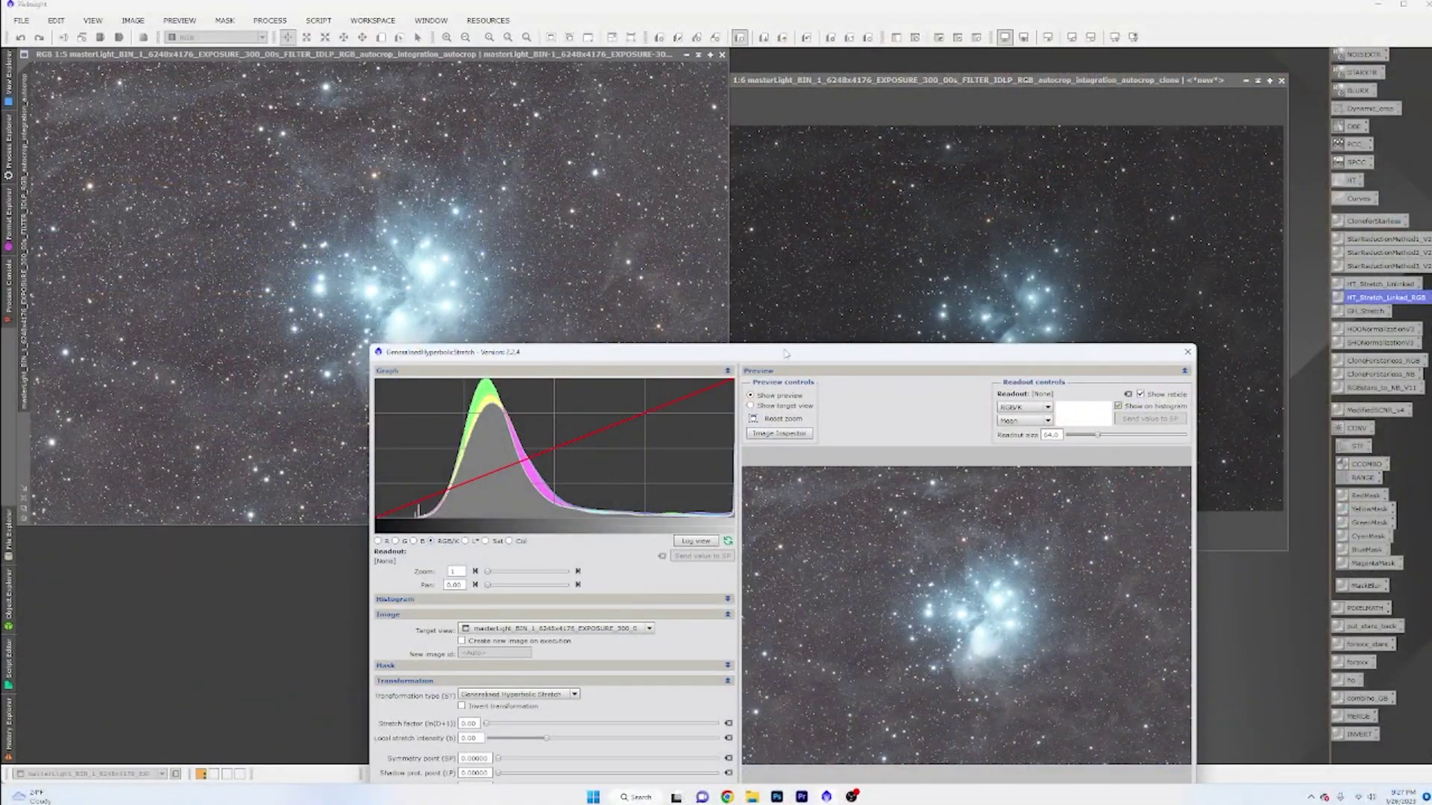
drag(786, 354, 721, 132)
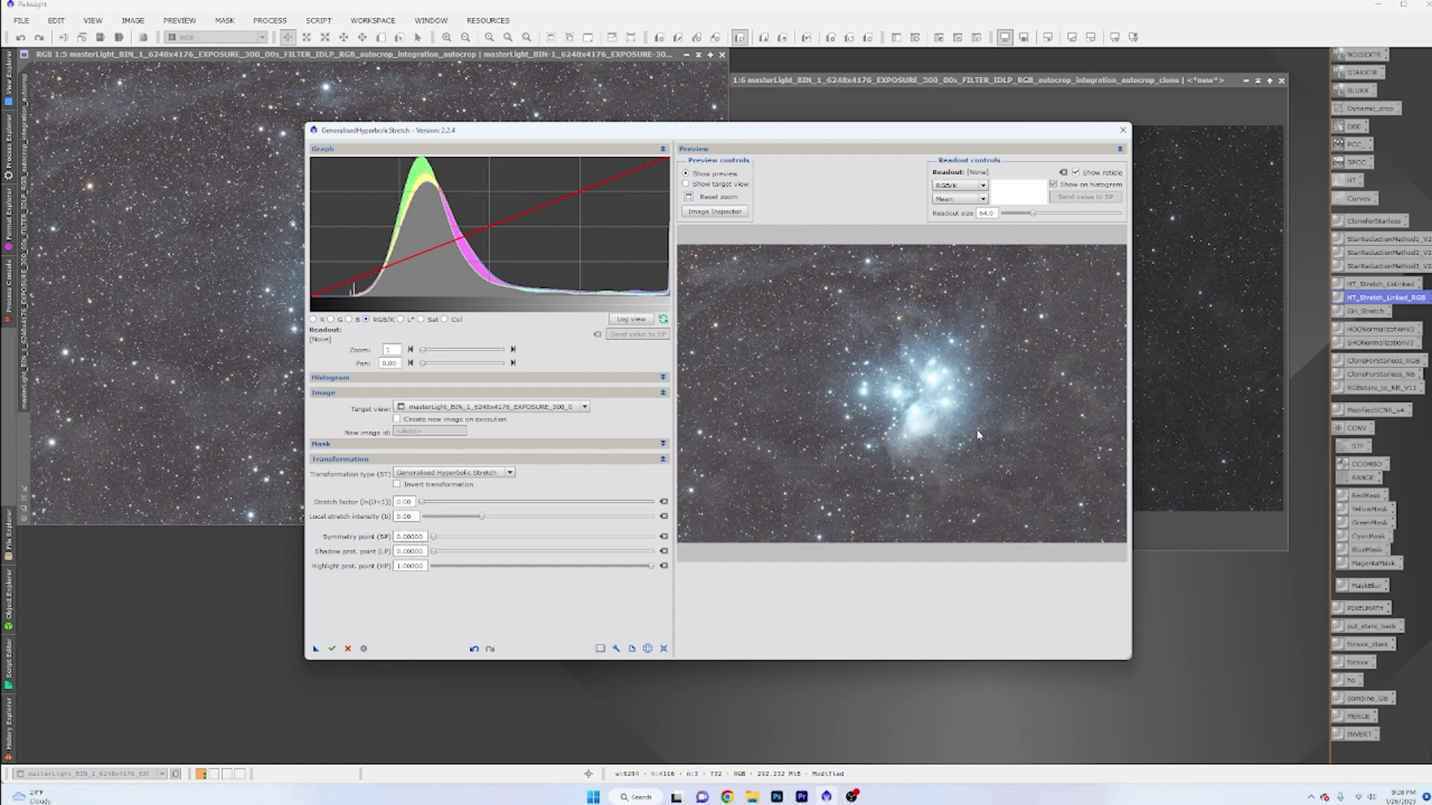
click(1072, 494)
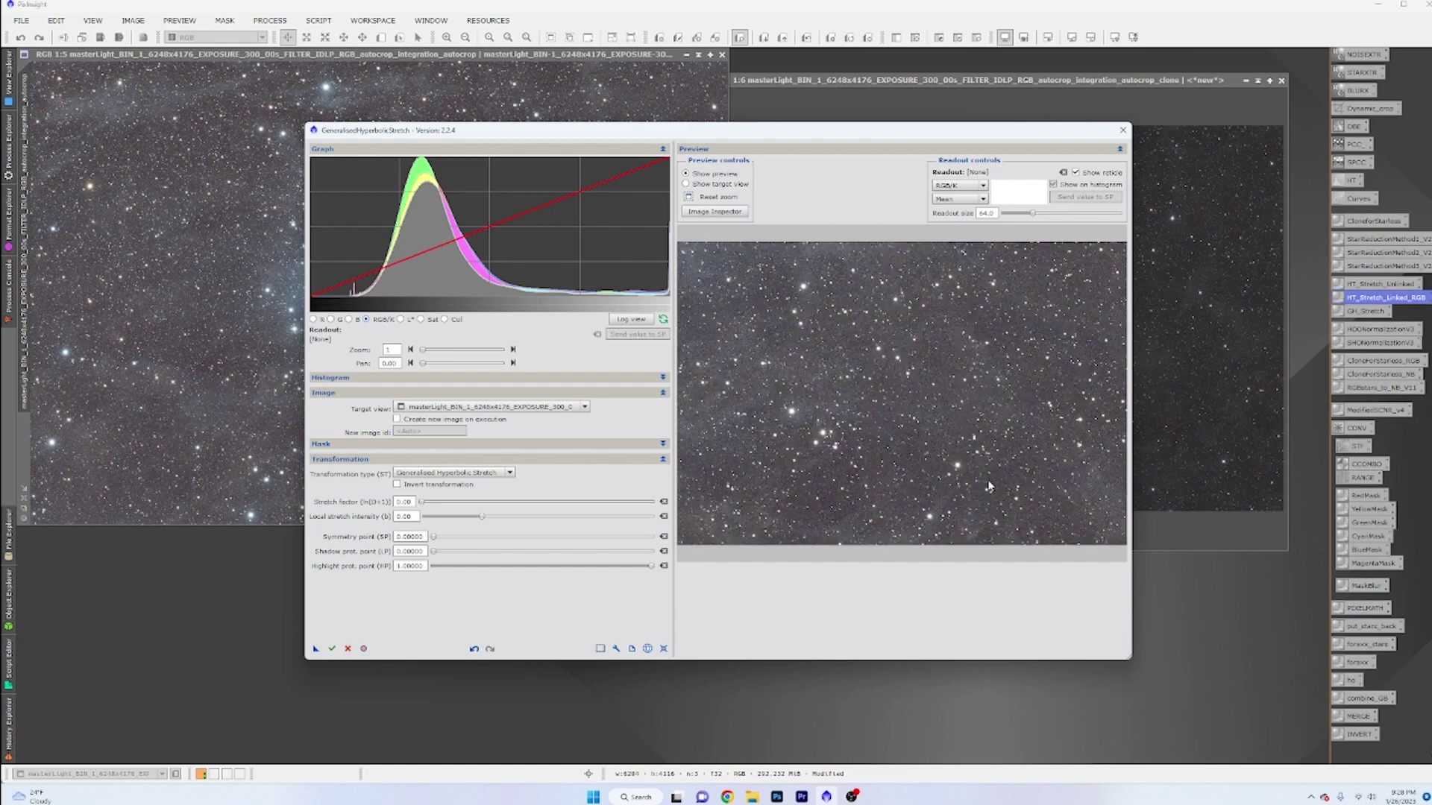
- Set symmetry point 0.34299 from a background sample, raise stretch factor, set local intensity 1.00
click(1098, 489)
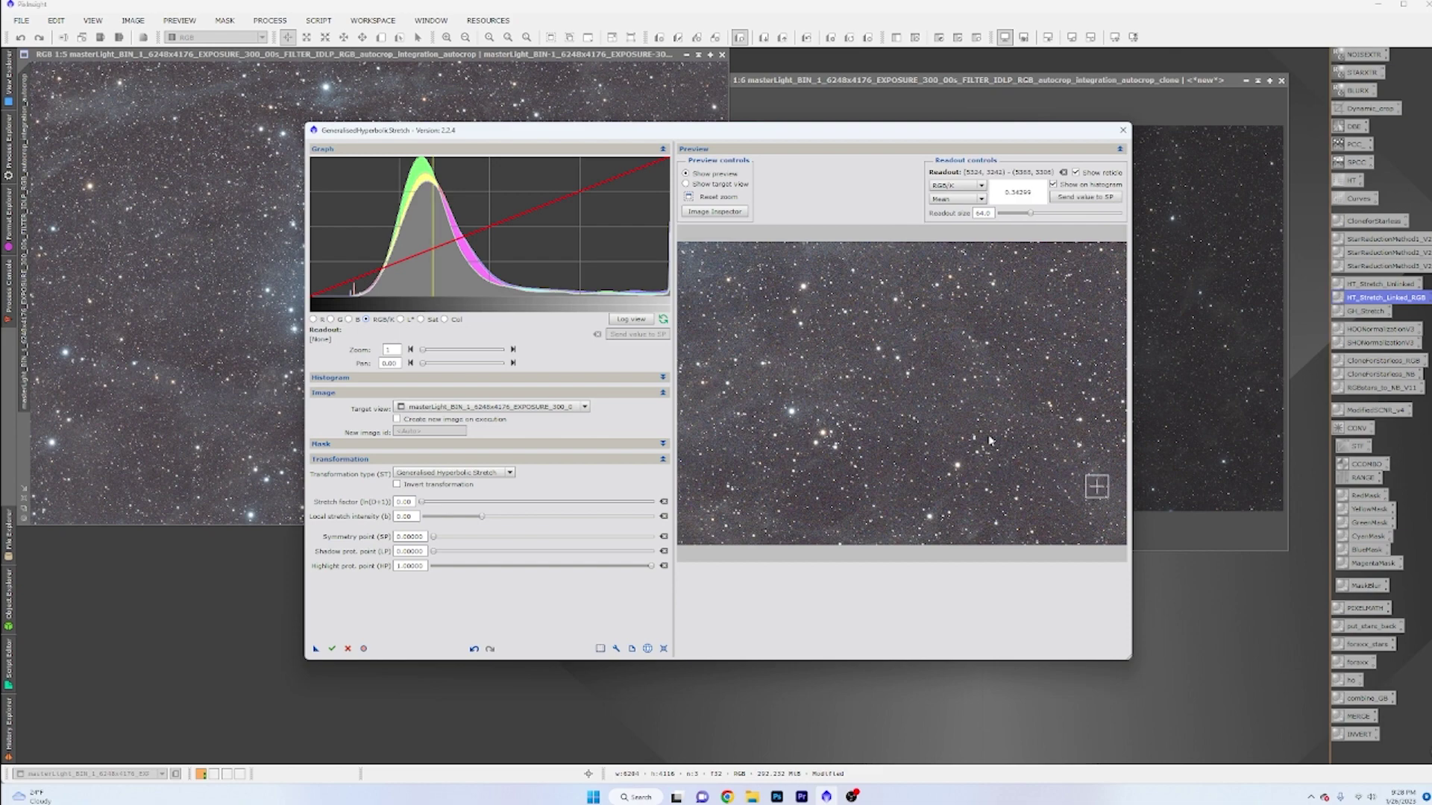
click(1079, 197)
click(688, 197)
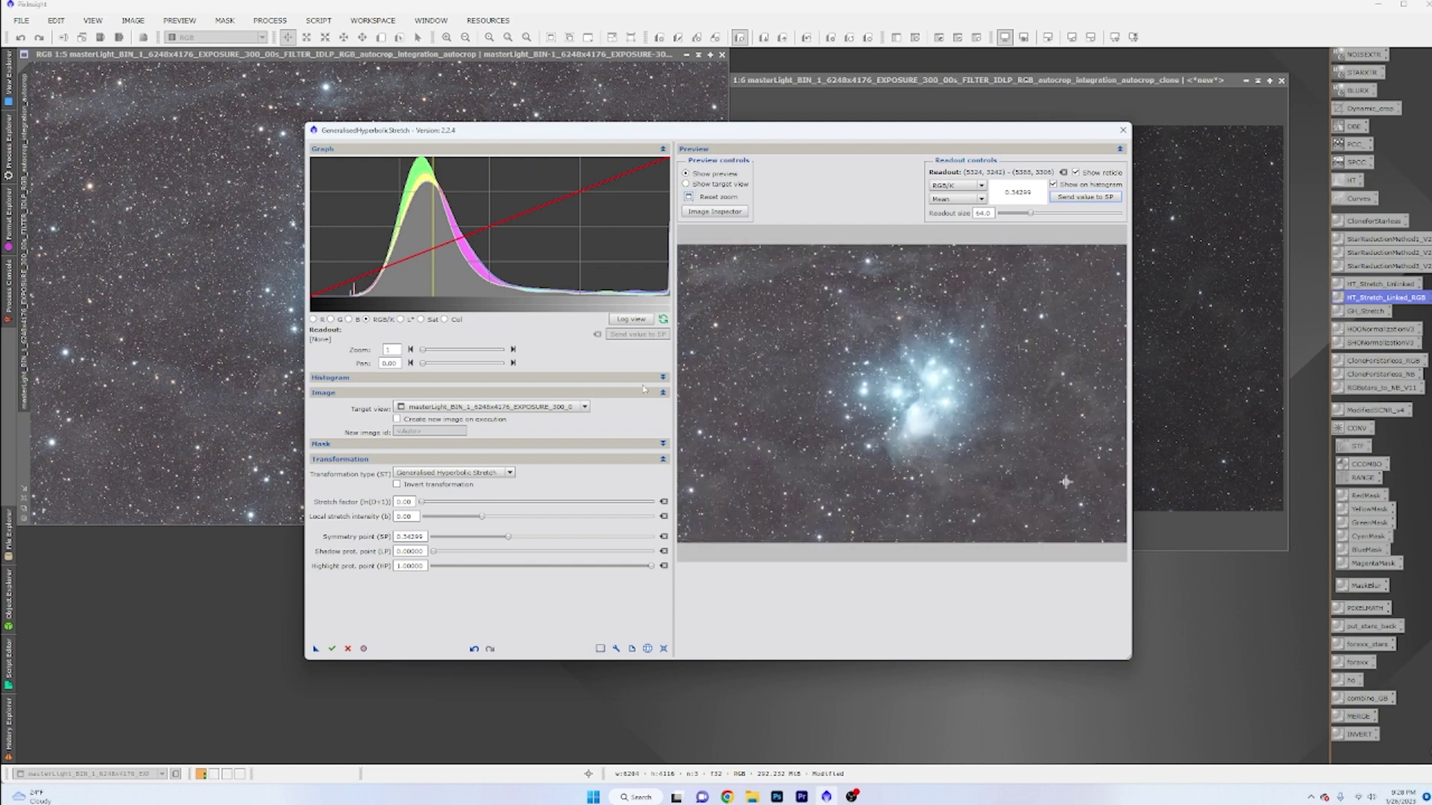
drag(423, 504, 446, 505)
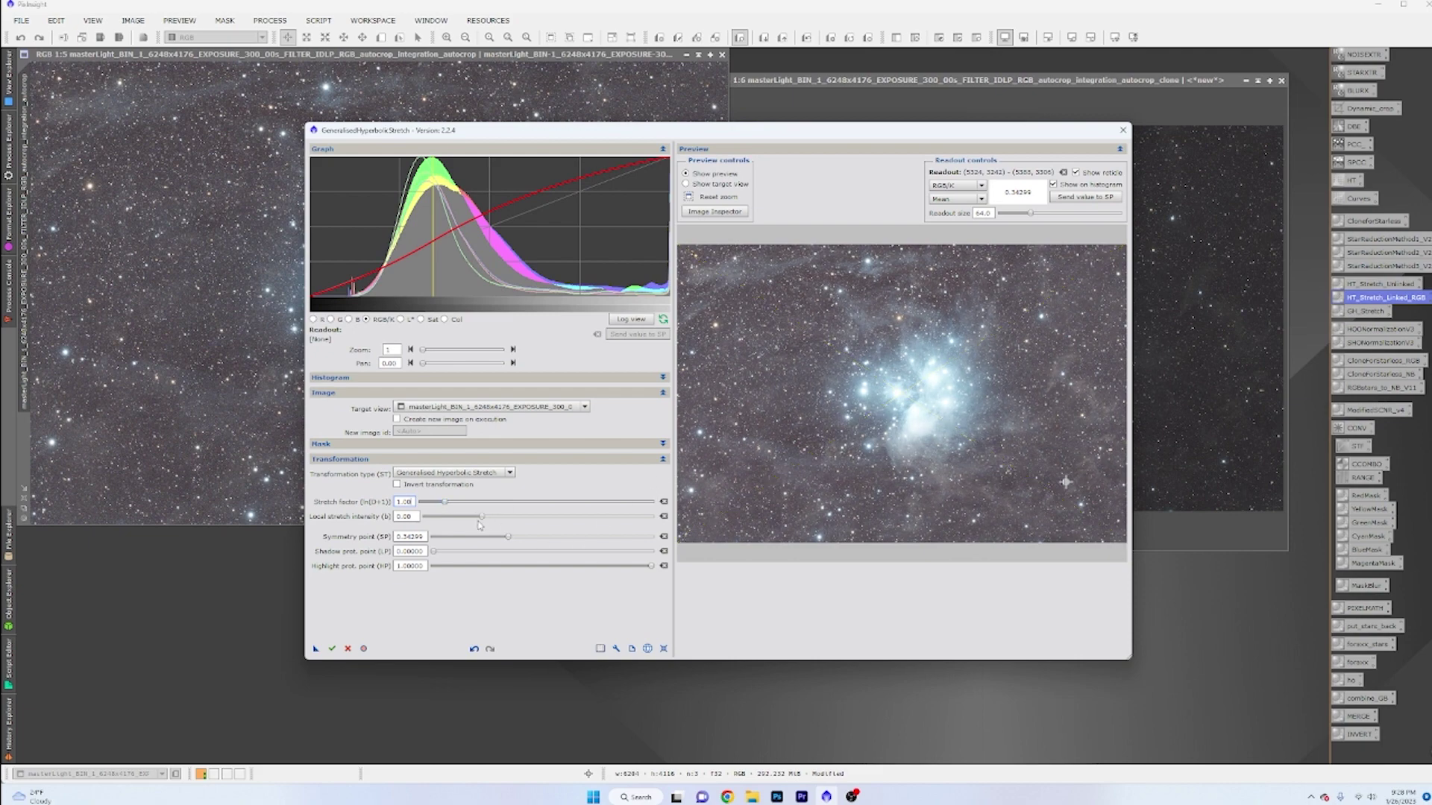
click(482, 518)
drag(481, 516, 496, 518)
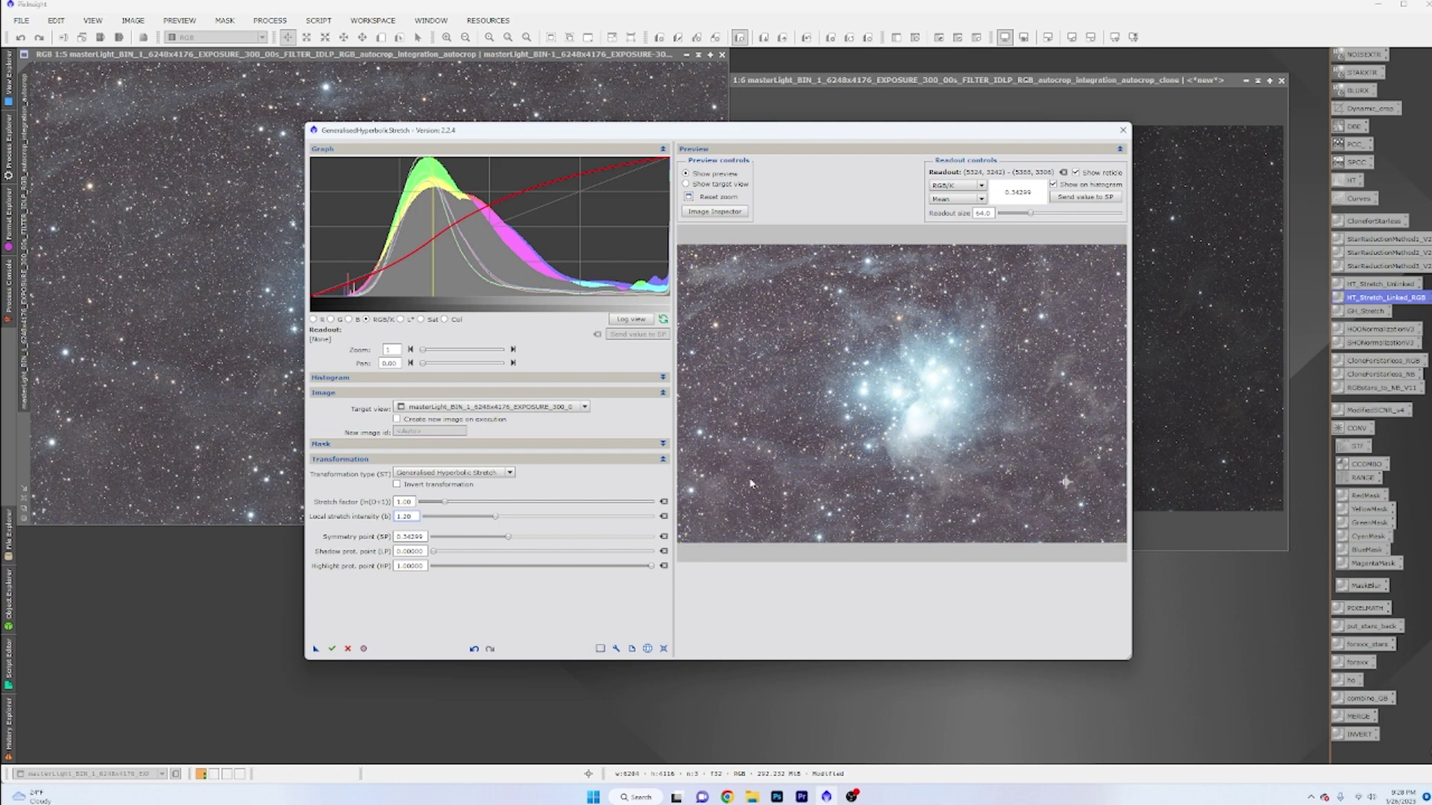
click(491, 517)
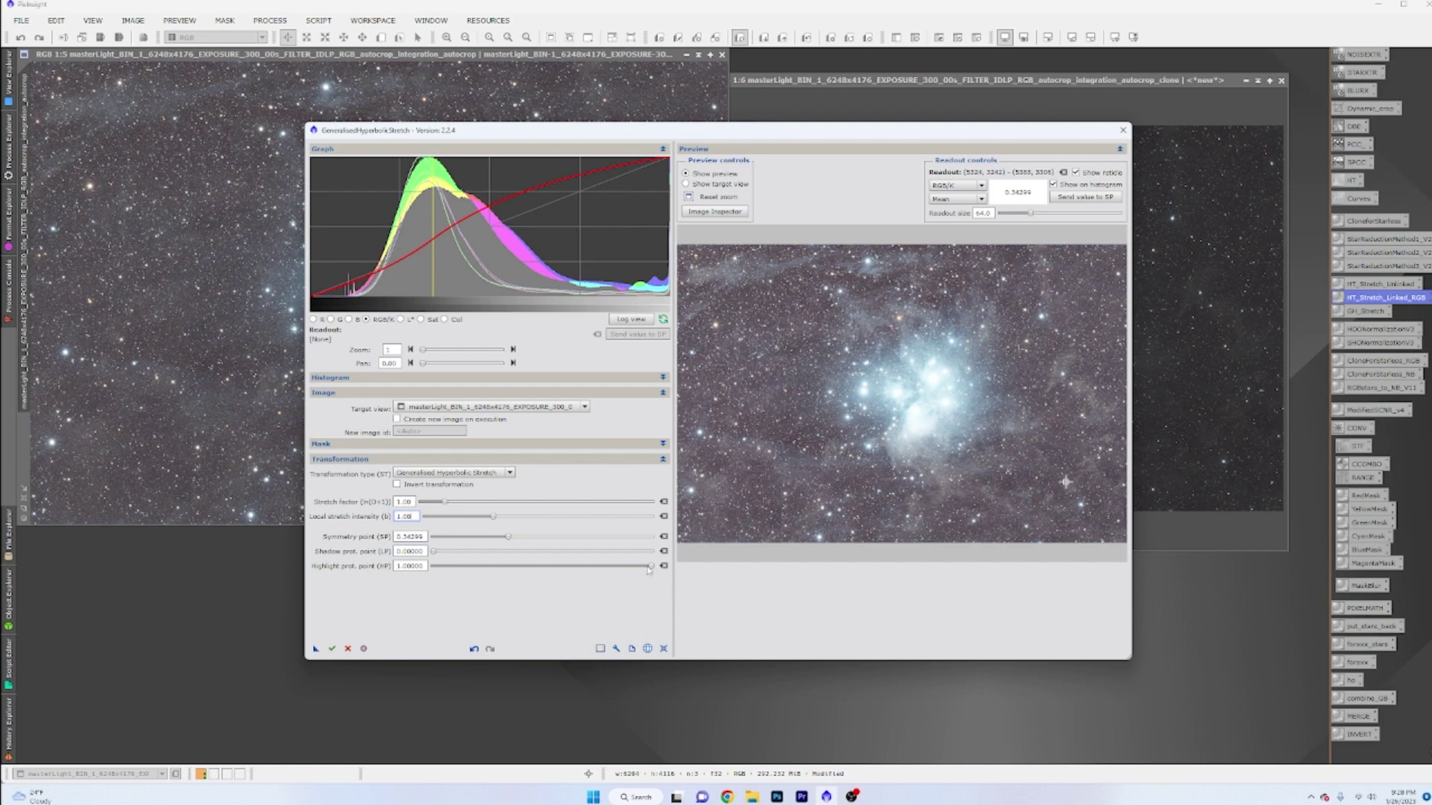
- Set highlight protection near 0.78 and shadow protection 0.13695, then apply the stretch
drag(651, 566, 505, 566)
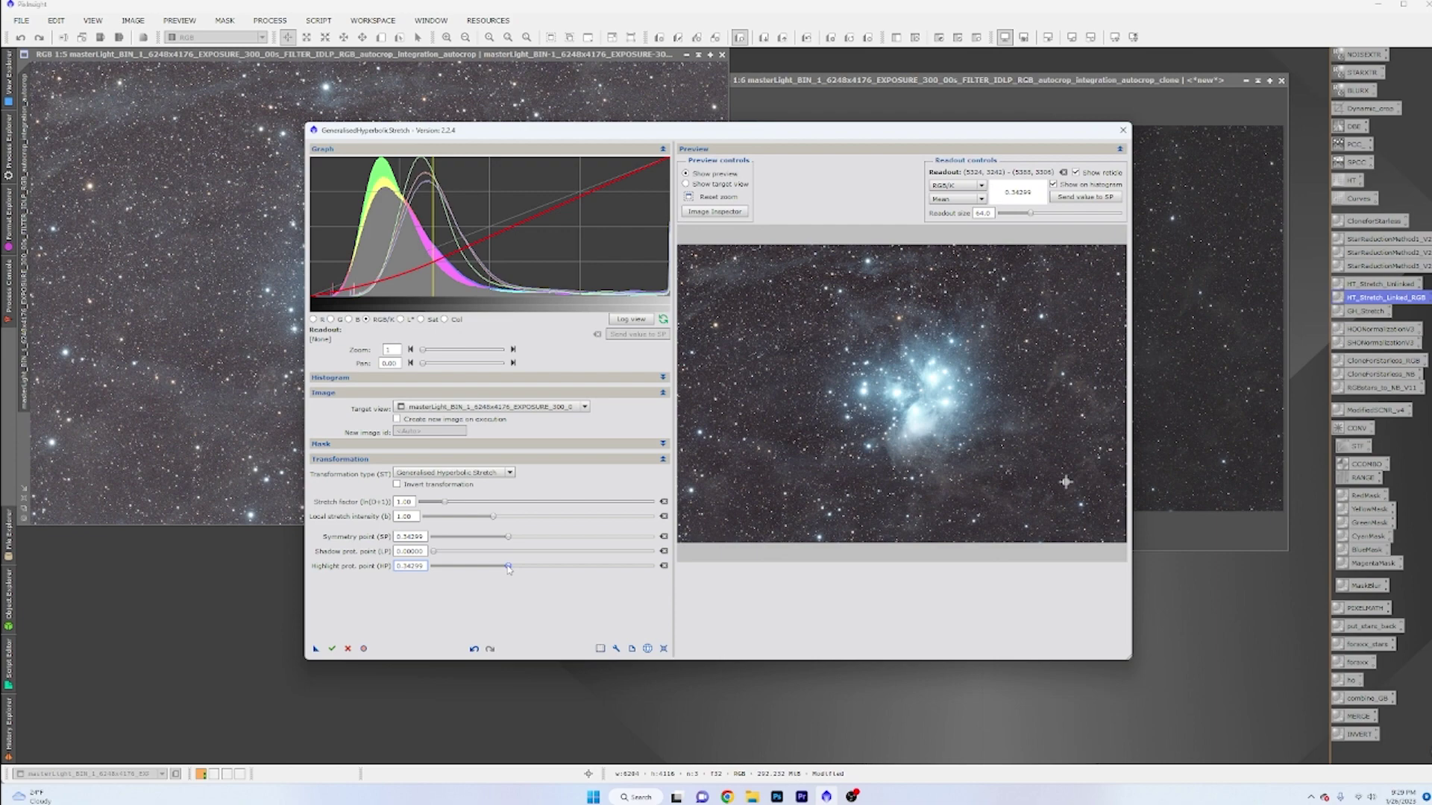
drag(524, 569, 611, 569)
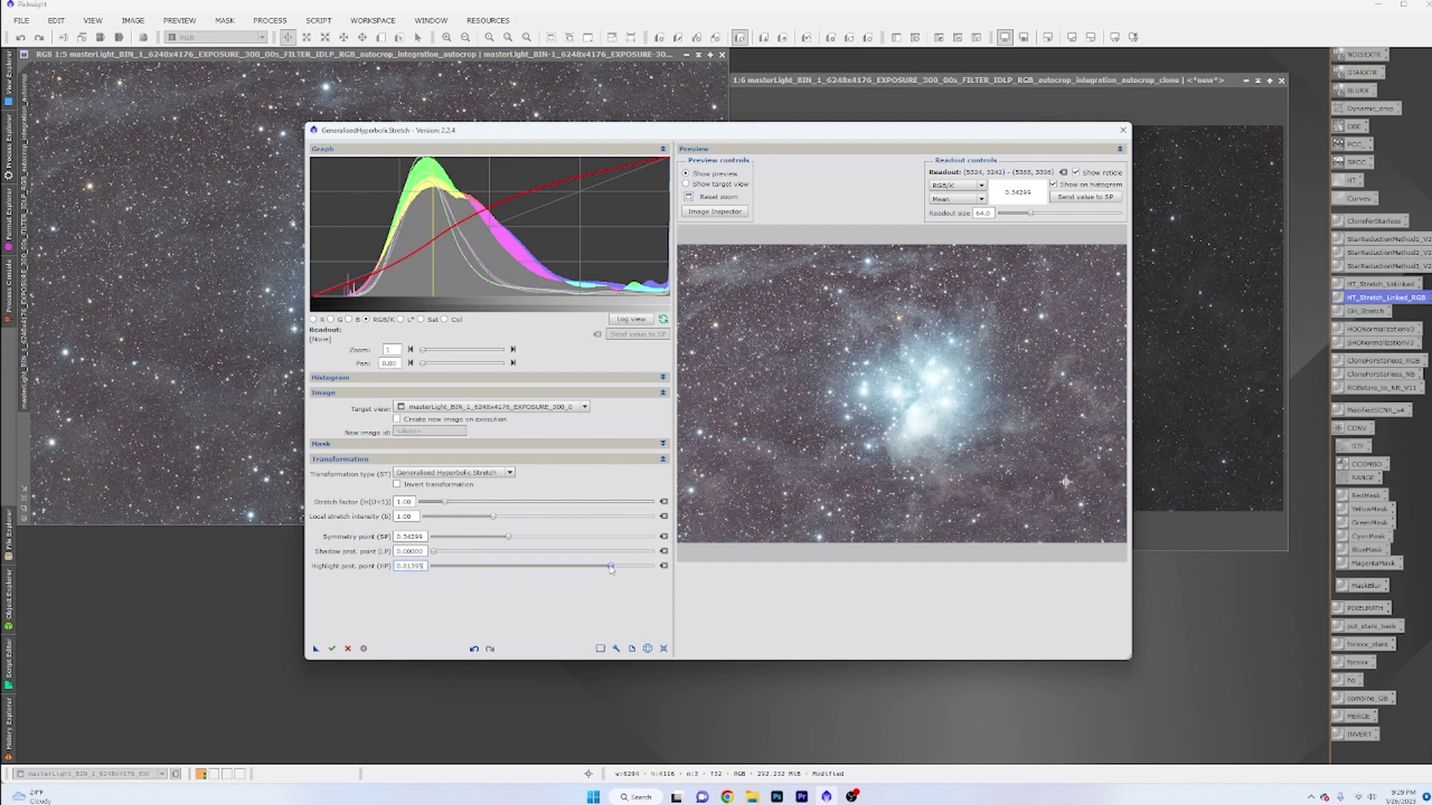
drag(611, 569, 604, 569)
drag(435, 553, 465, 554)
click(331, 649)
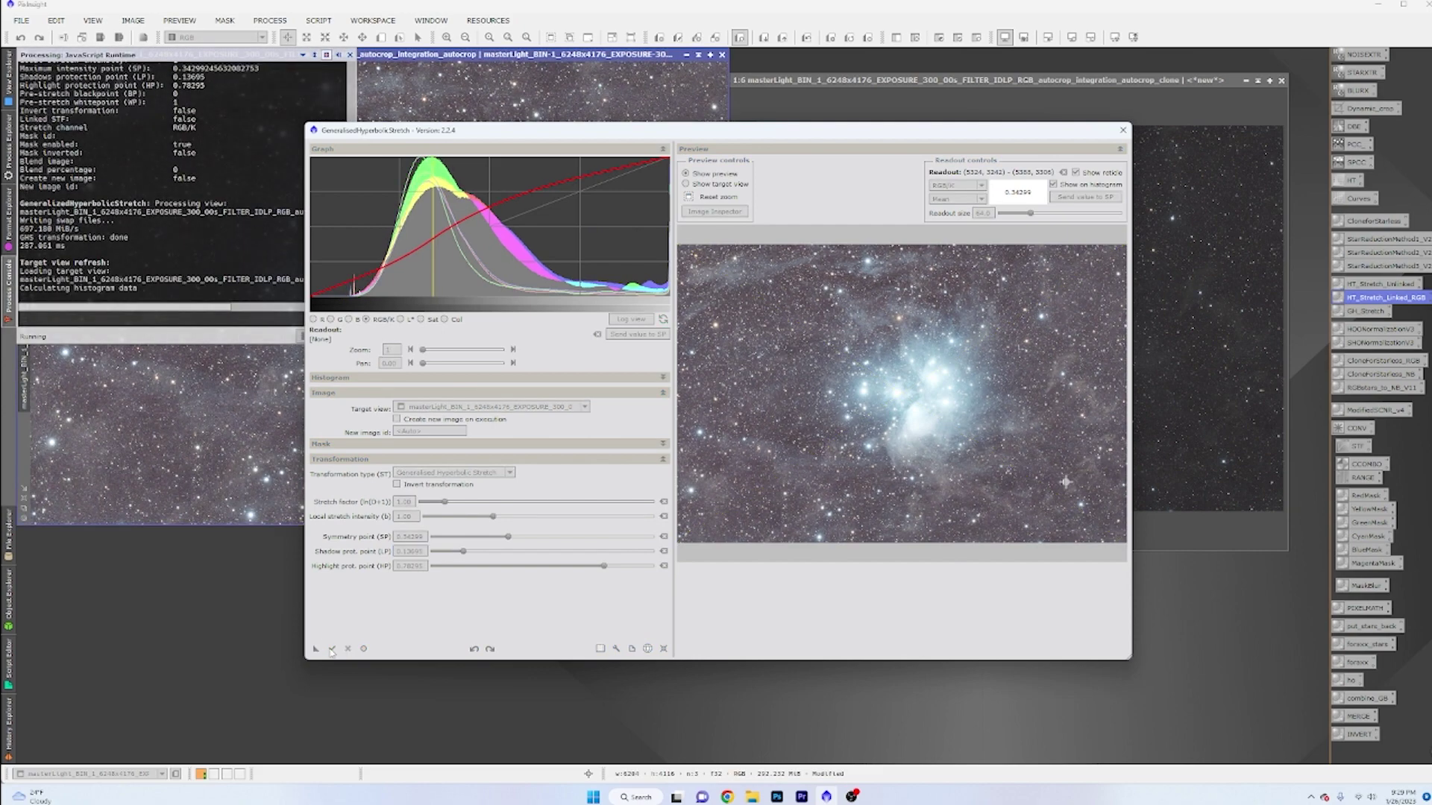
- Reset the GHS settings to defaults, check the image behind the dialog, and select the shadow protection value
click(664, 649)
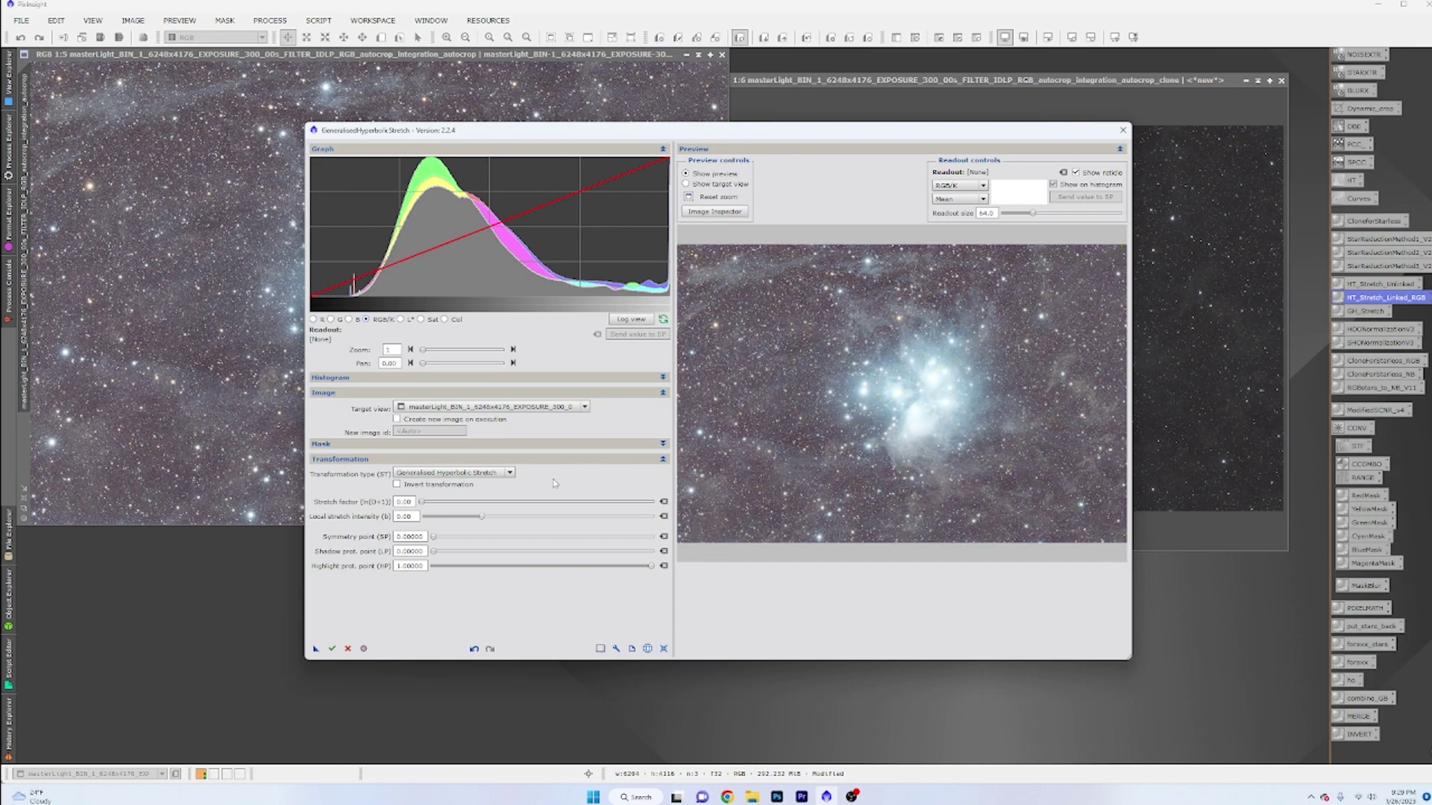
drag(563, 131, 669, 590)
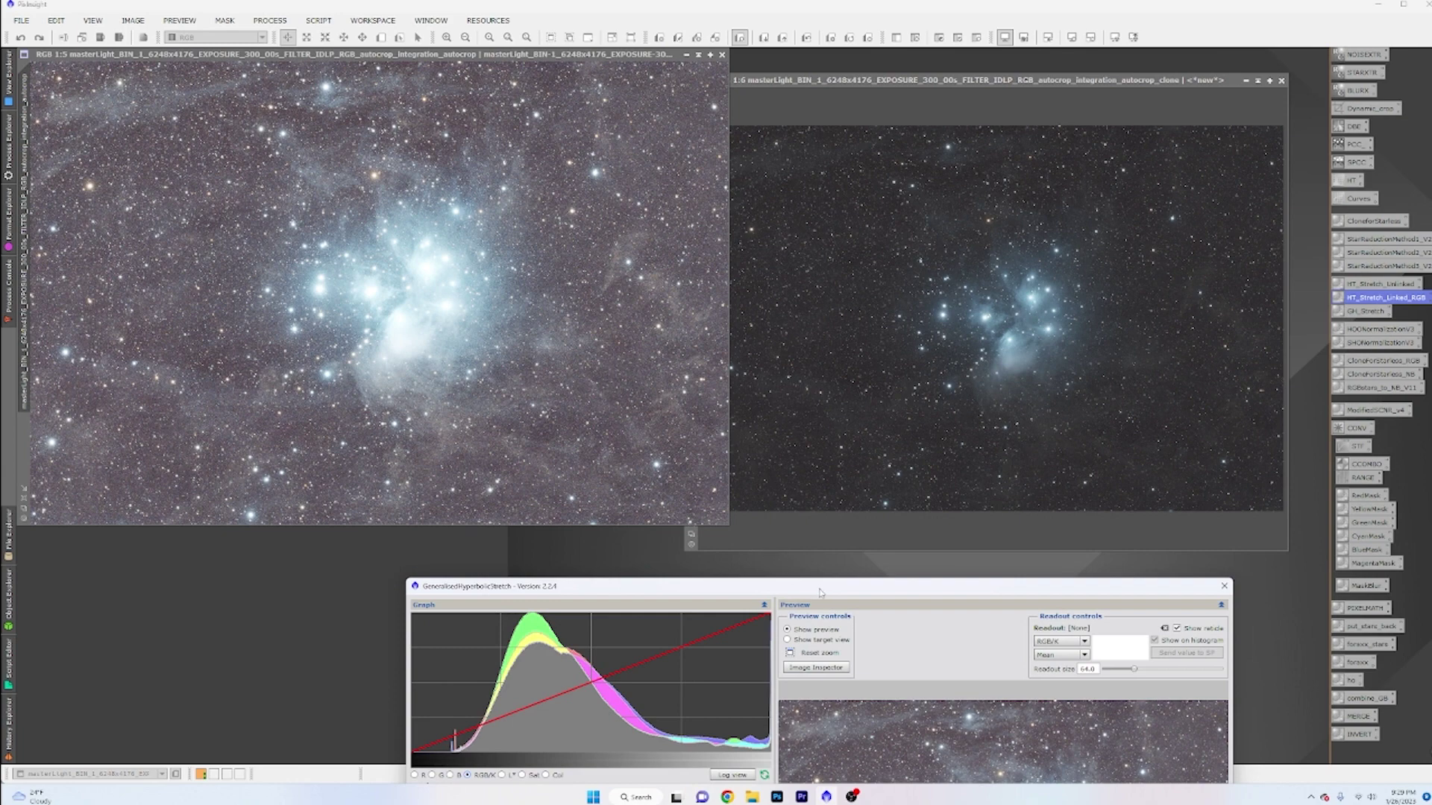
drag(818, 586, 782, 175)
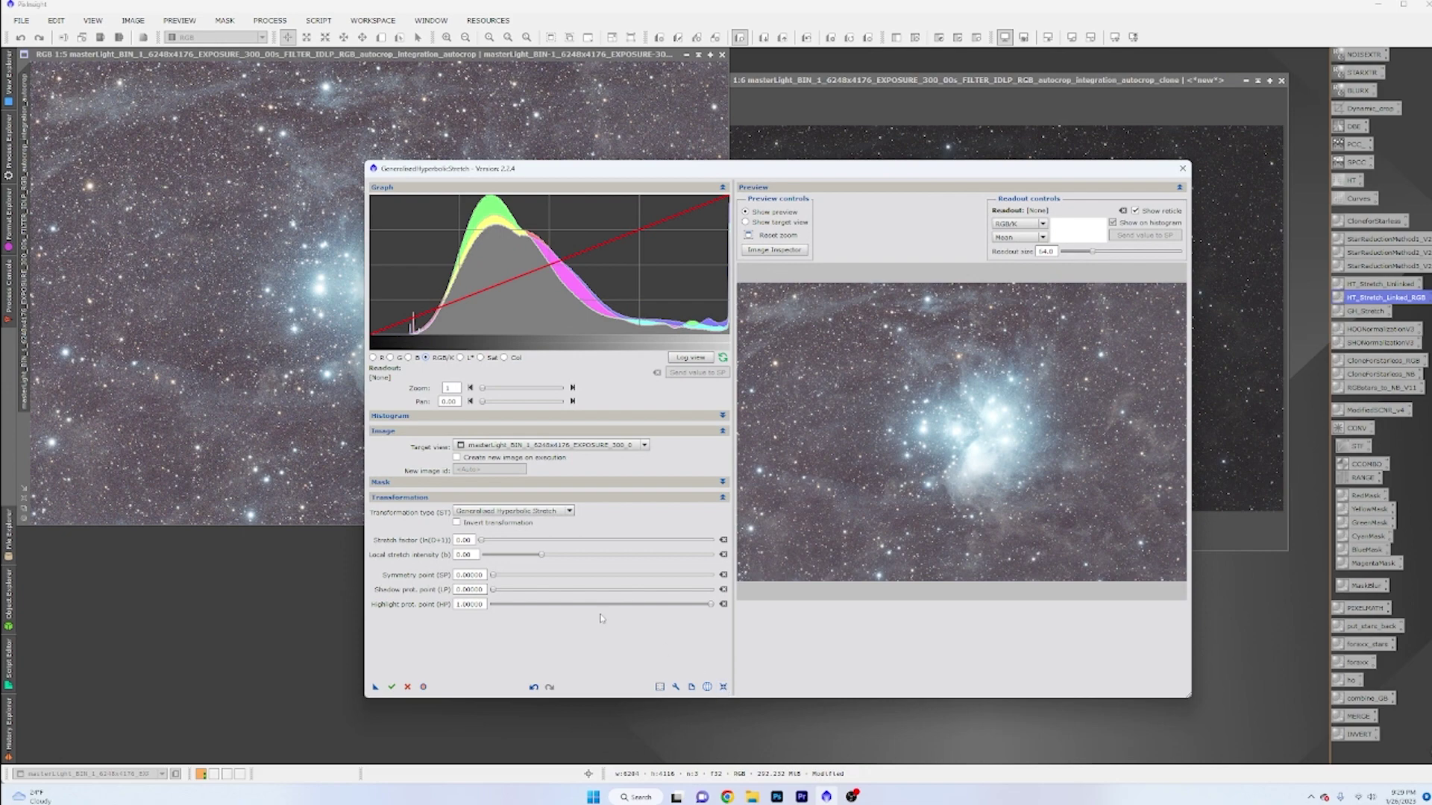
click(495, 591)
- Apply a 0.50 hyperbolic stretch to the saturation channel, then close the GHS tool
click(481, 358)
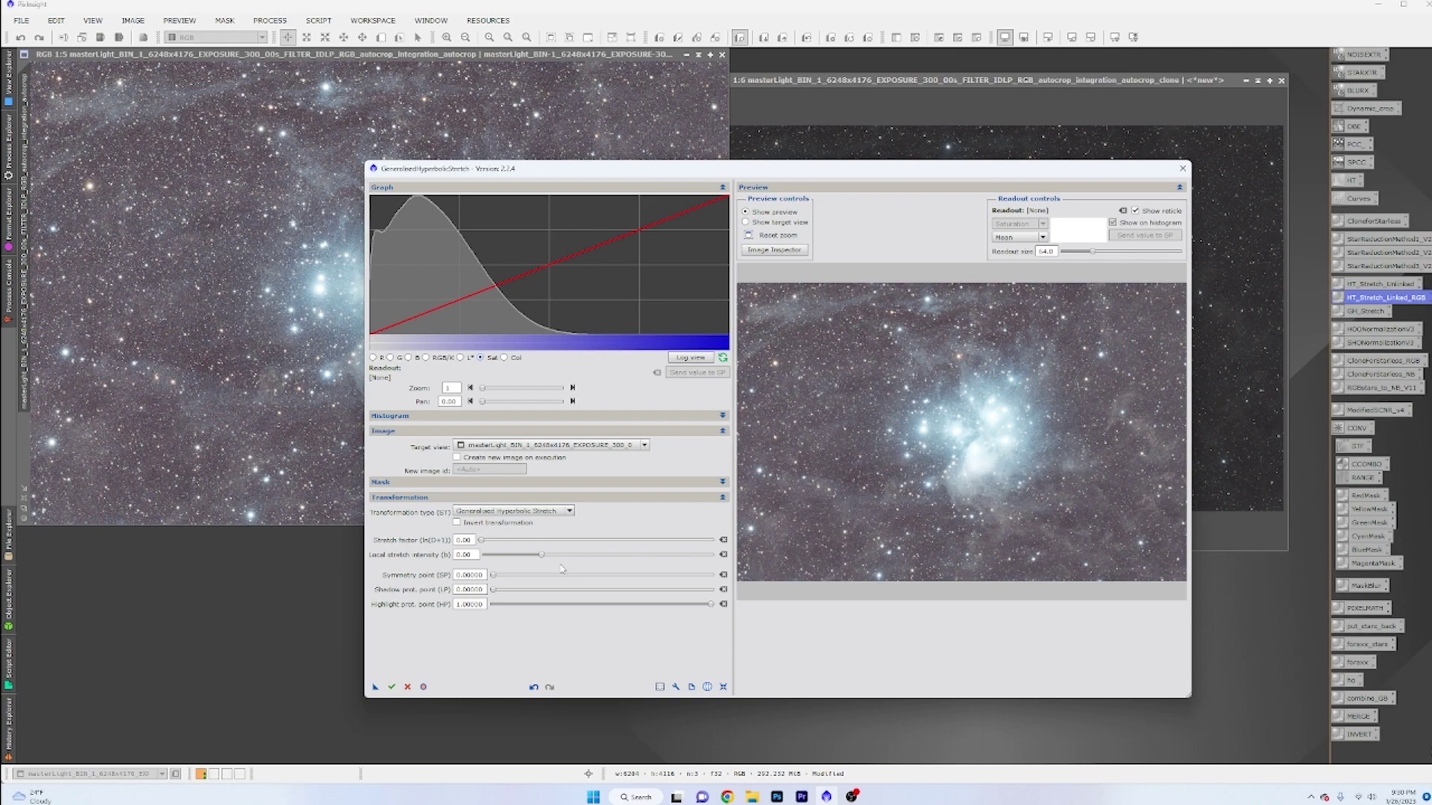
click(486, 541)
drag(486, 542, 494, 543)
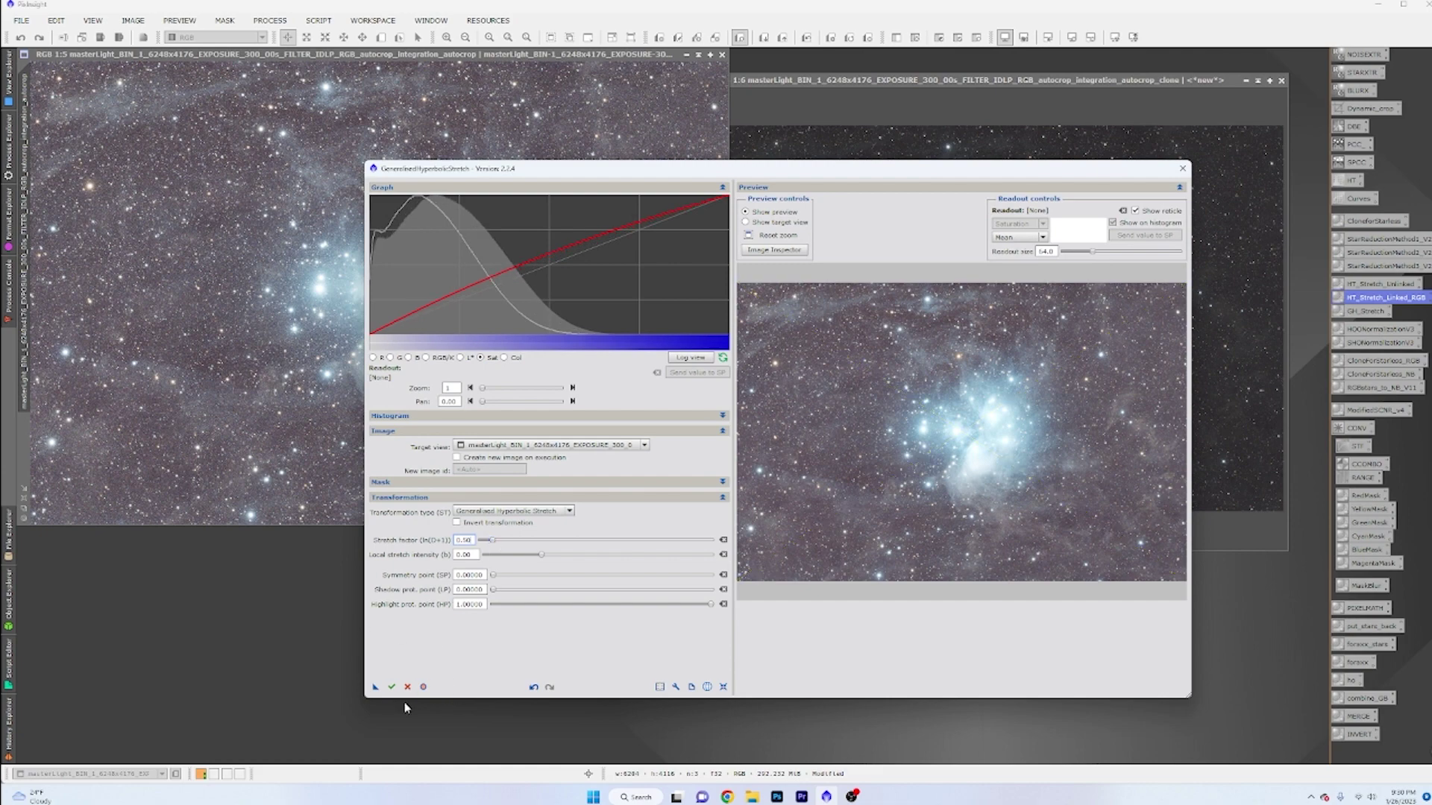
click(391, 687)
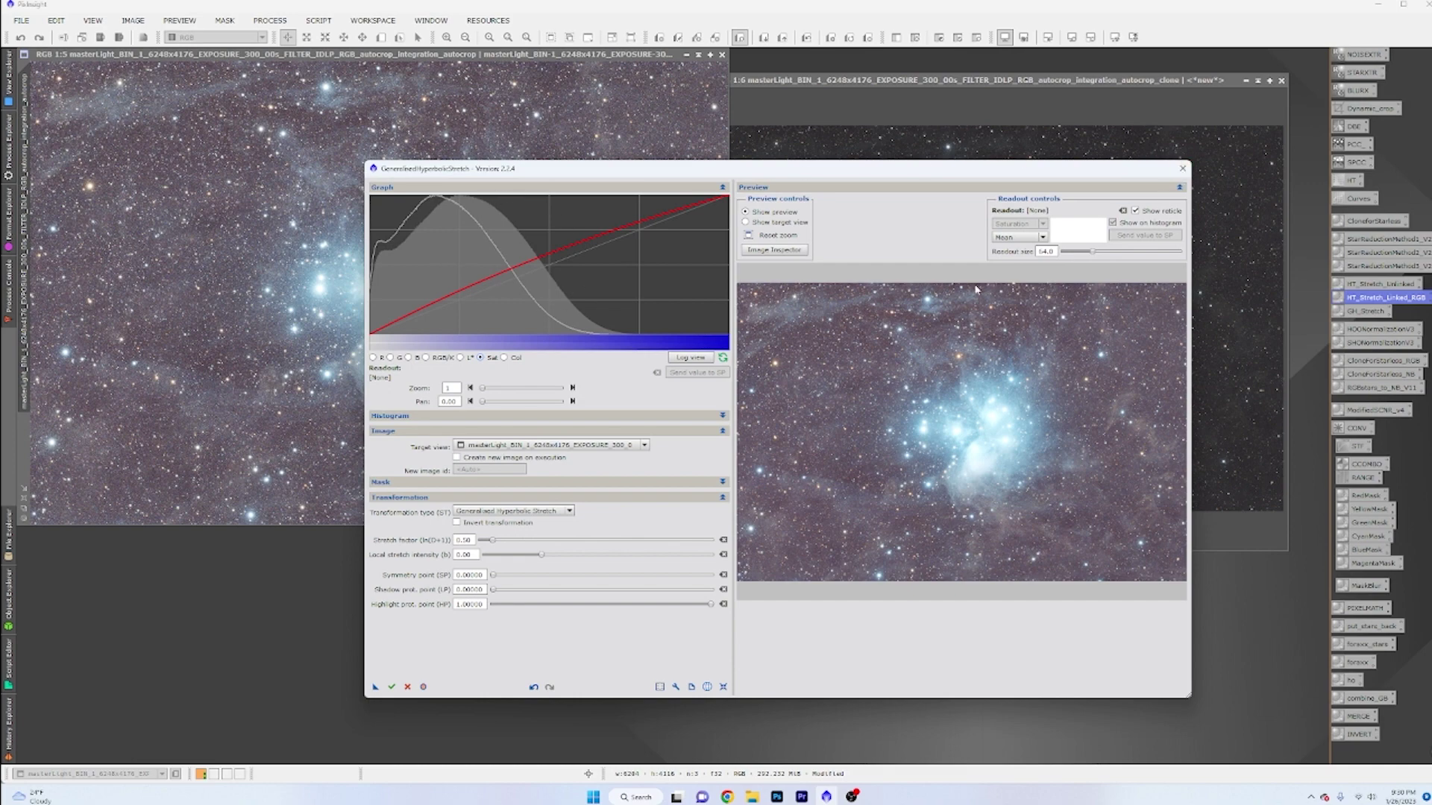
click(1182, 168)
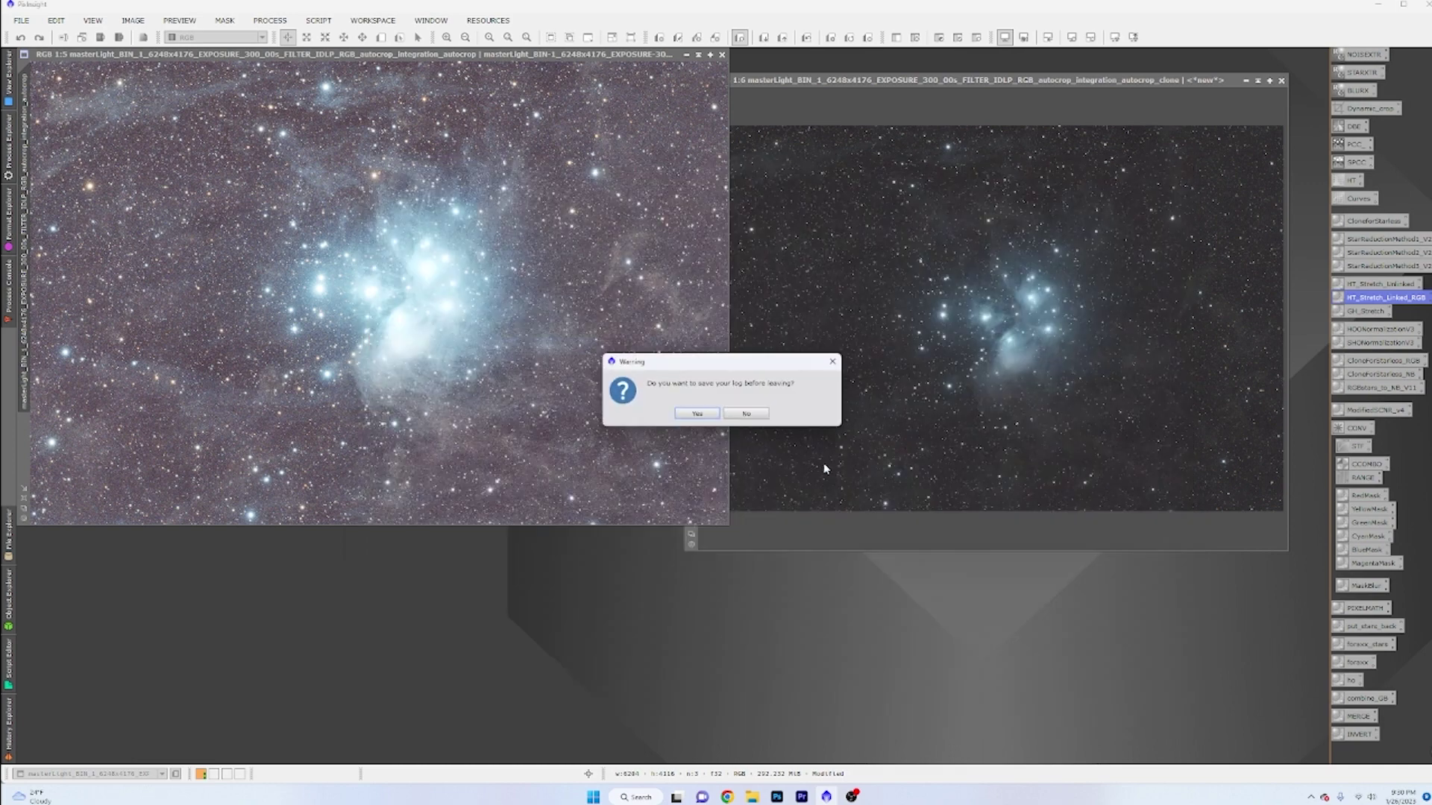
- Dismiss the log-saving prompt without saving and centre the stretched image window
click(746, 413)
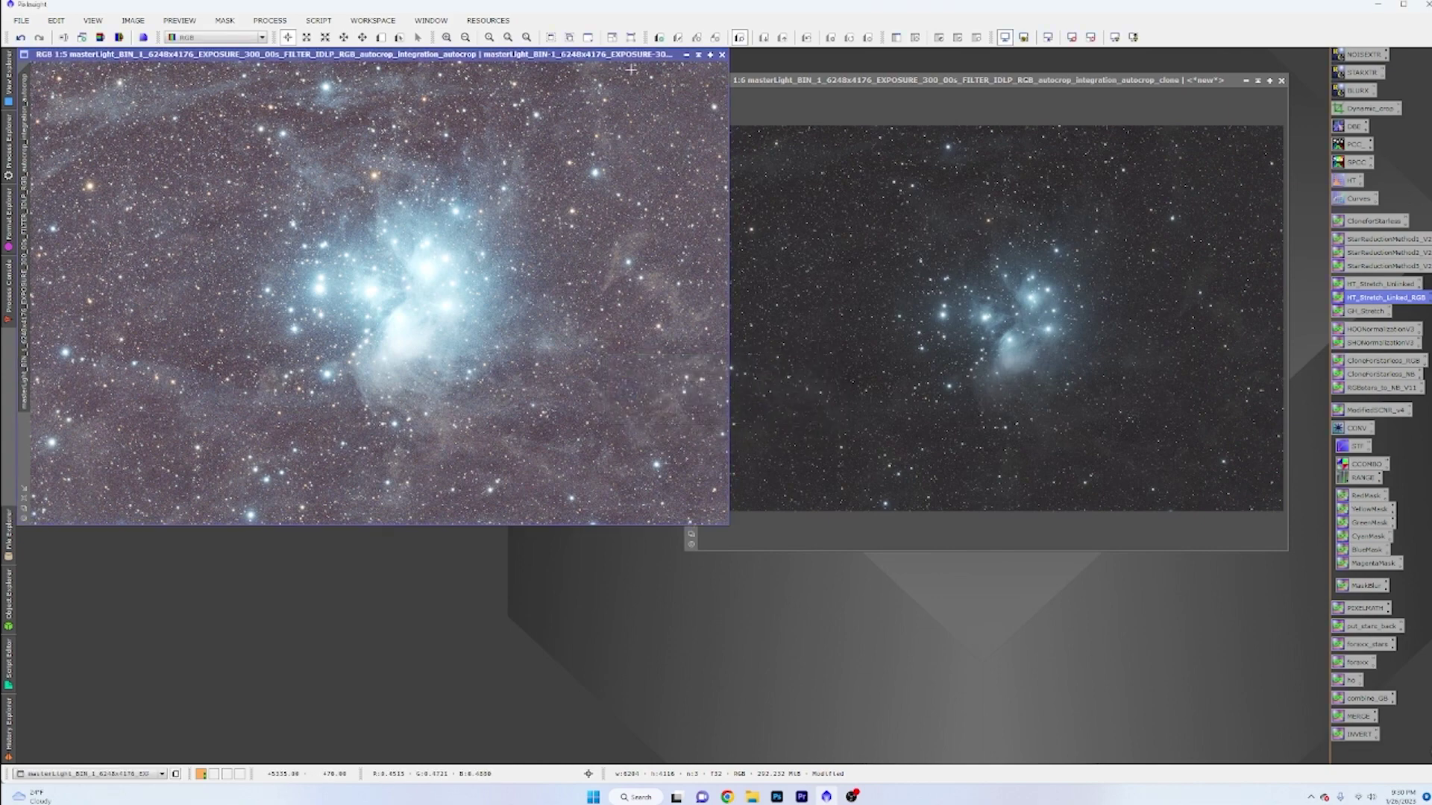
drag(605, 56, 811, 99)
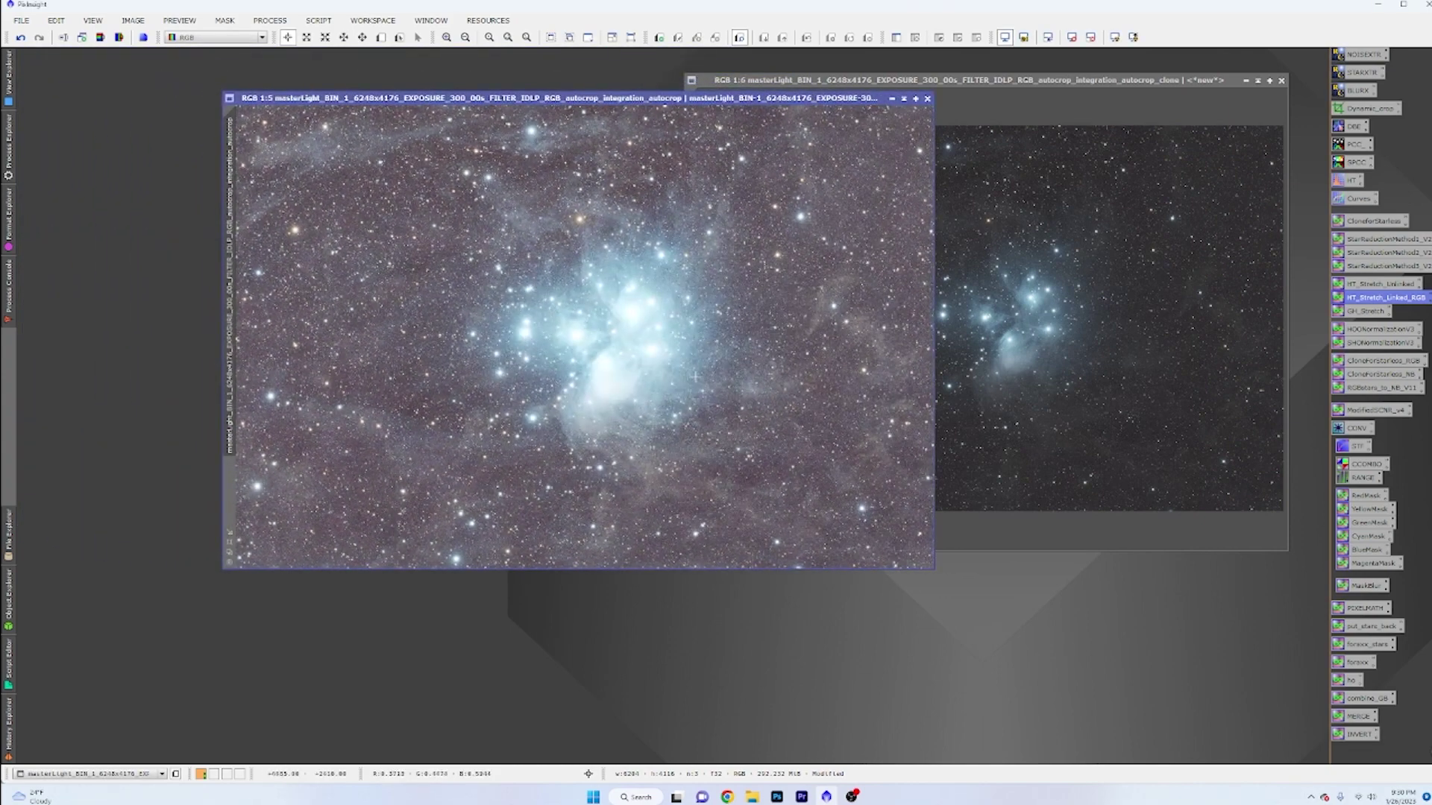
scroll(690, 374, up, 4)
scroll(690, 374, down, 3)
scroll(689, 375, down, 1)
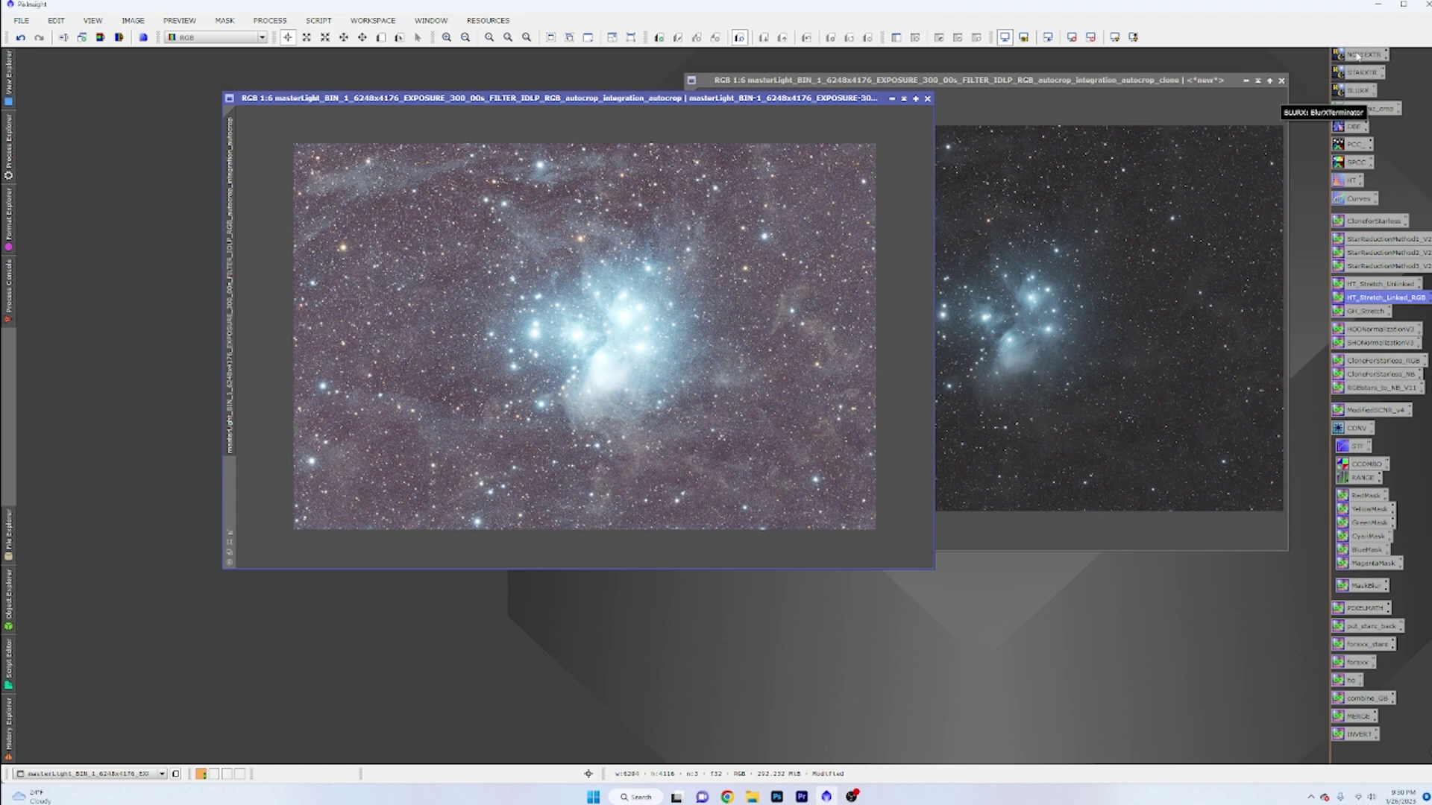
- Open and close NoiseXTerminator, then minimize the darker clone image to an icon
click(1359, 54)
double_click(1358, 55)
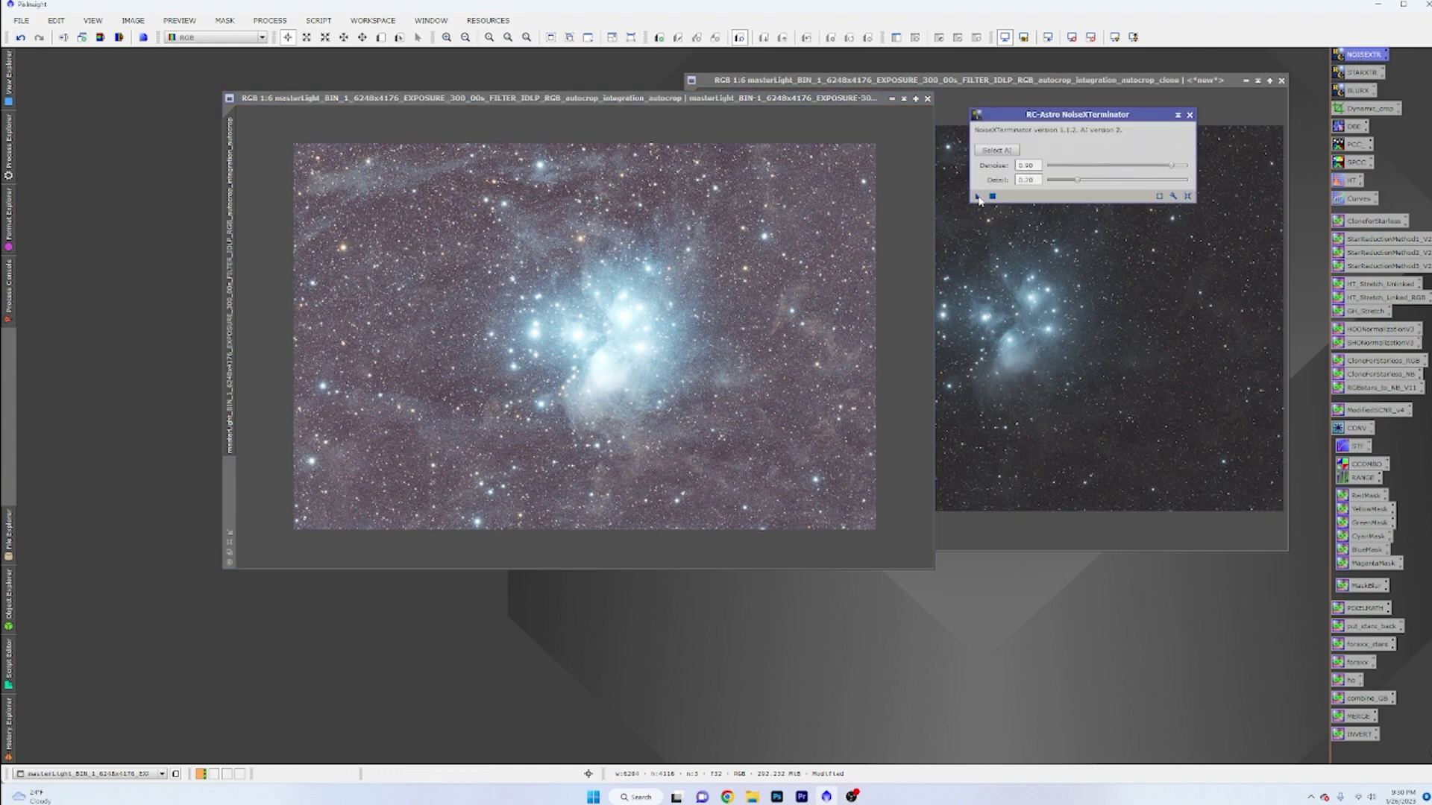
scroll(794, 306, up, 1)
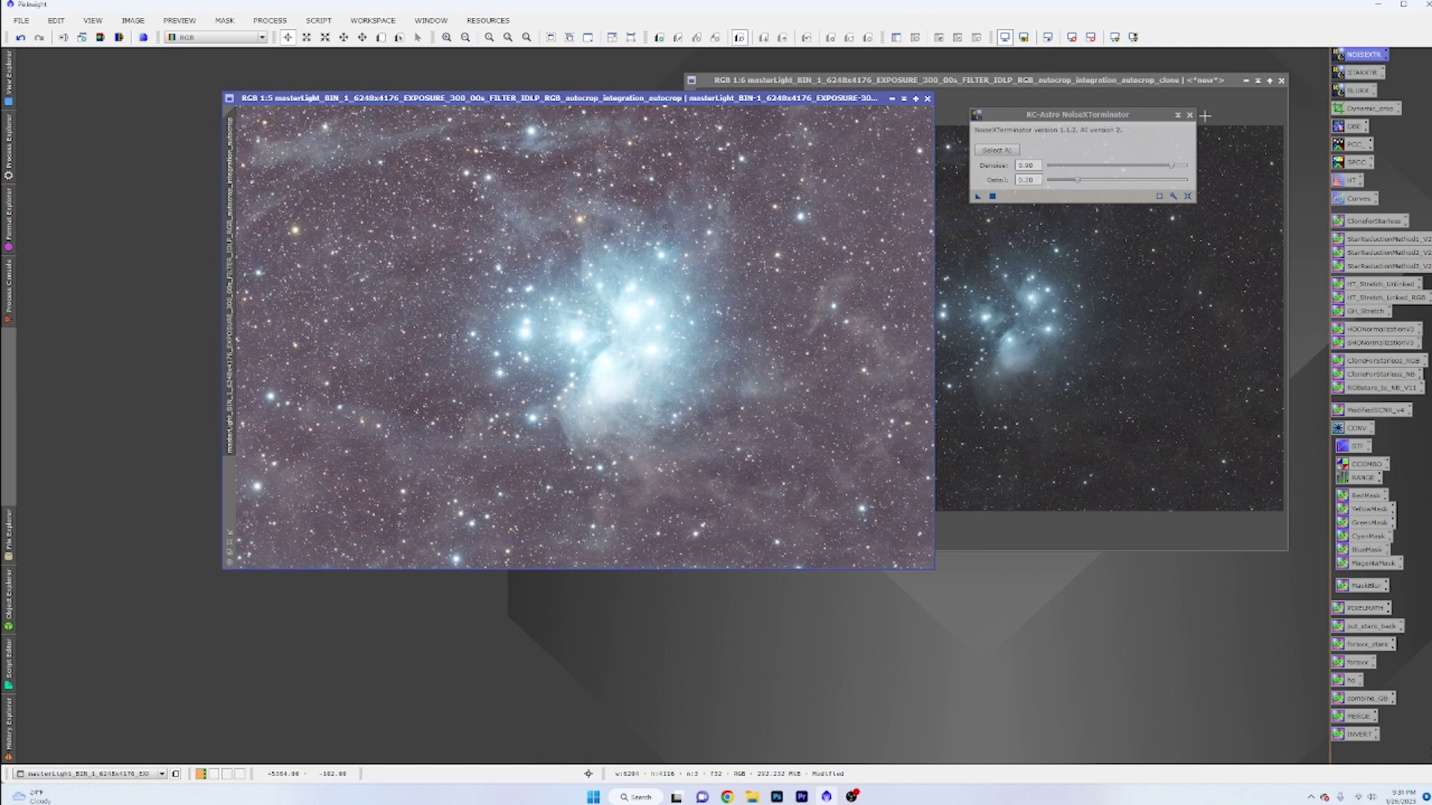
click(1190, 116)
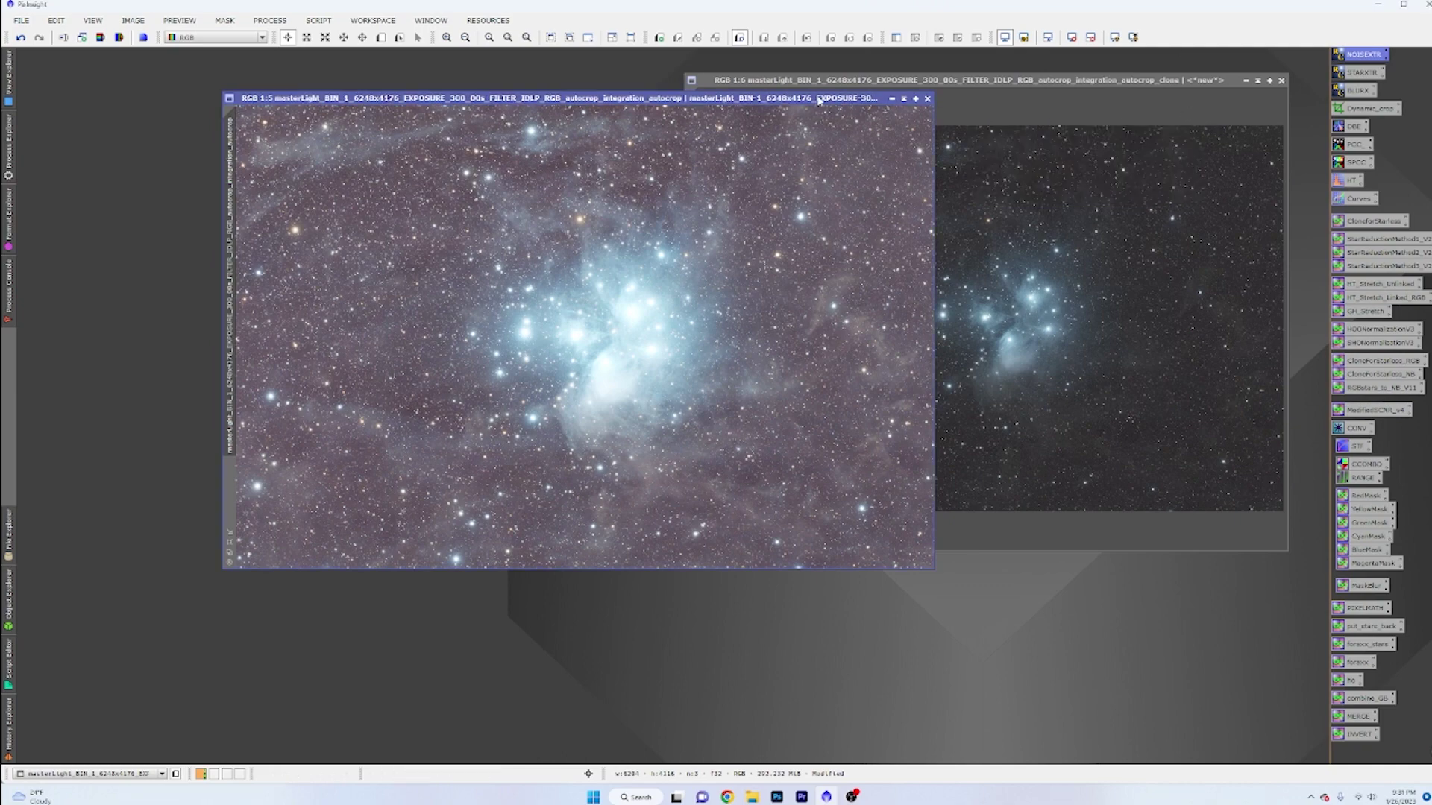
drag(824, 97, 826, 117)
click(1257, 81)
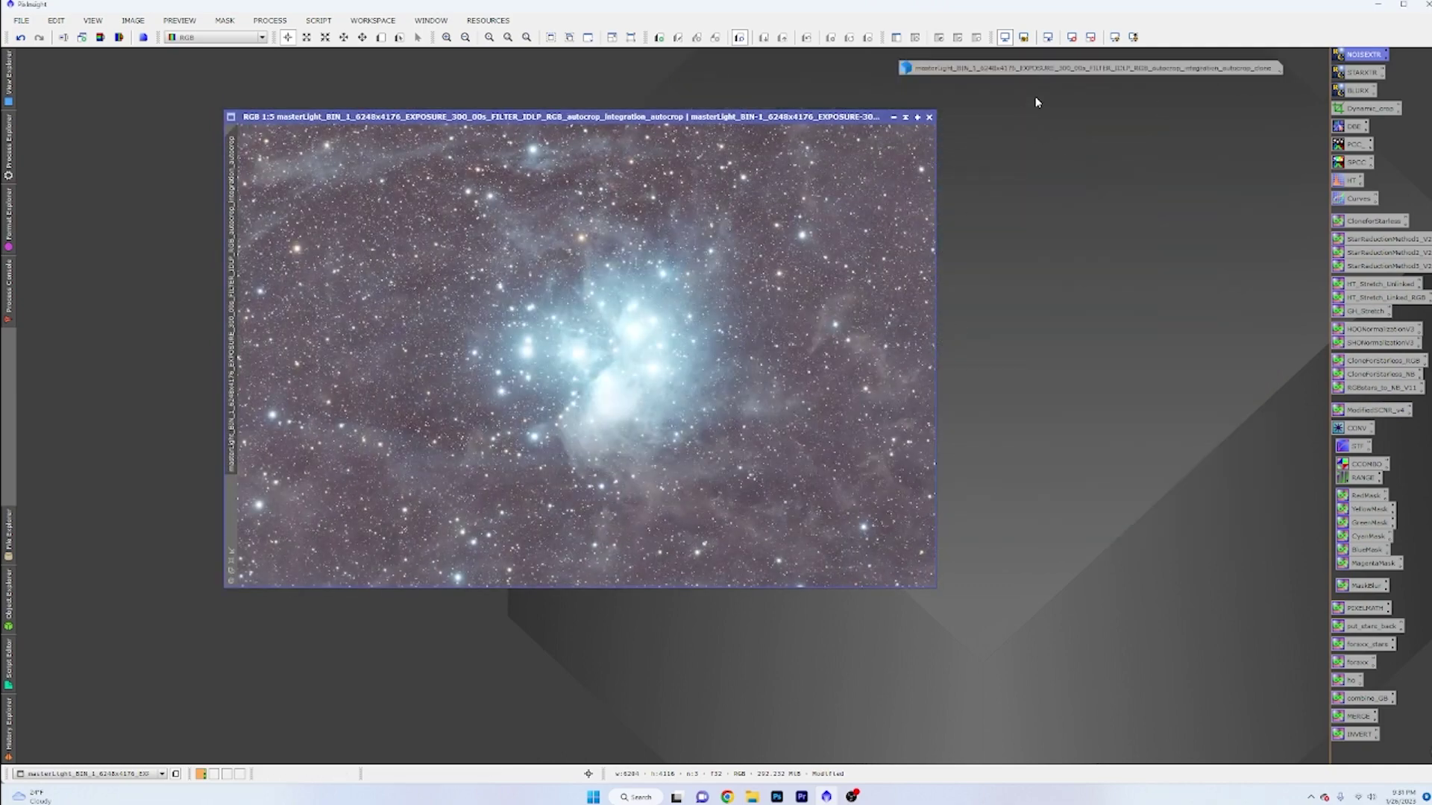
- Run StarXTerminator with star image generation to split the Pleiades image into starless and stars
double_click(1362, 72)
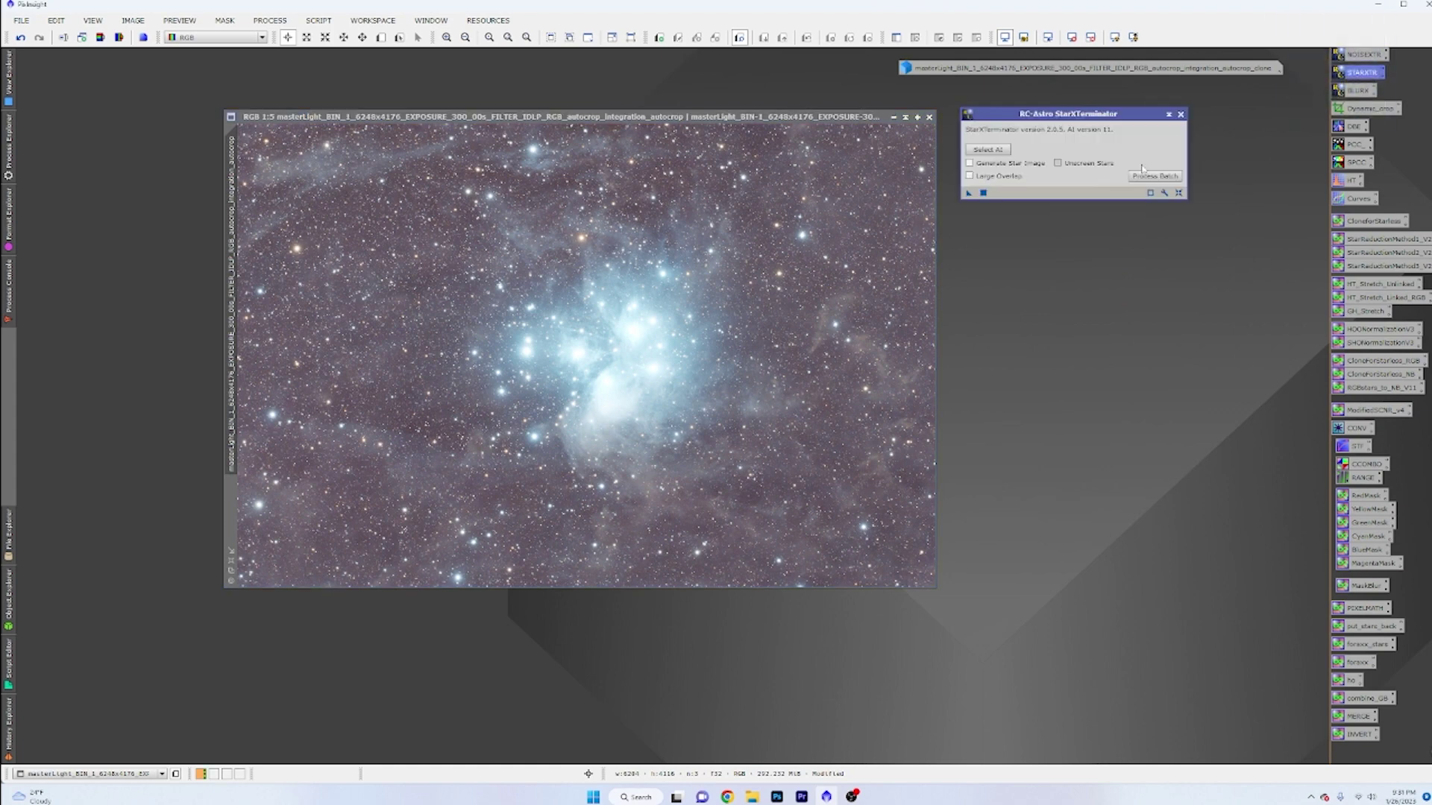
double_click(1067, 116)
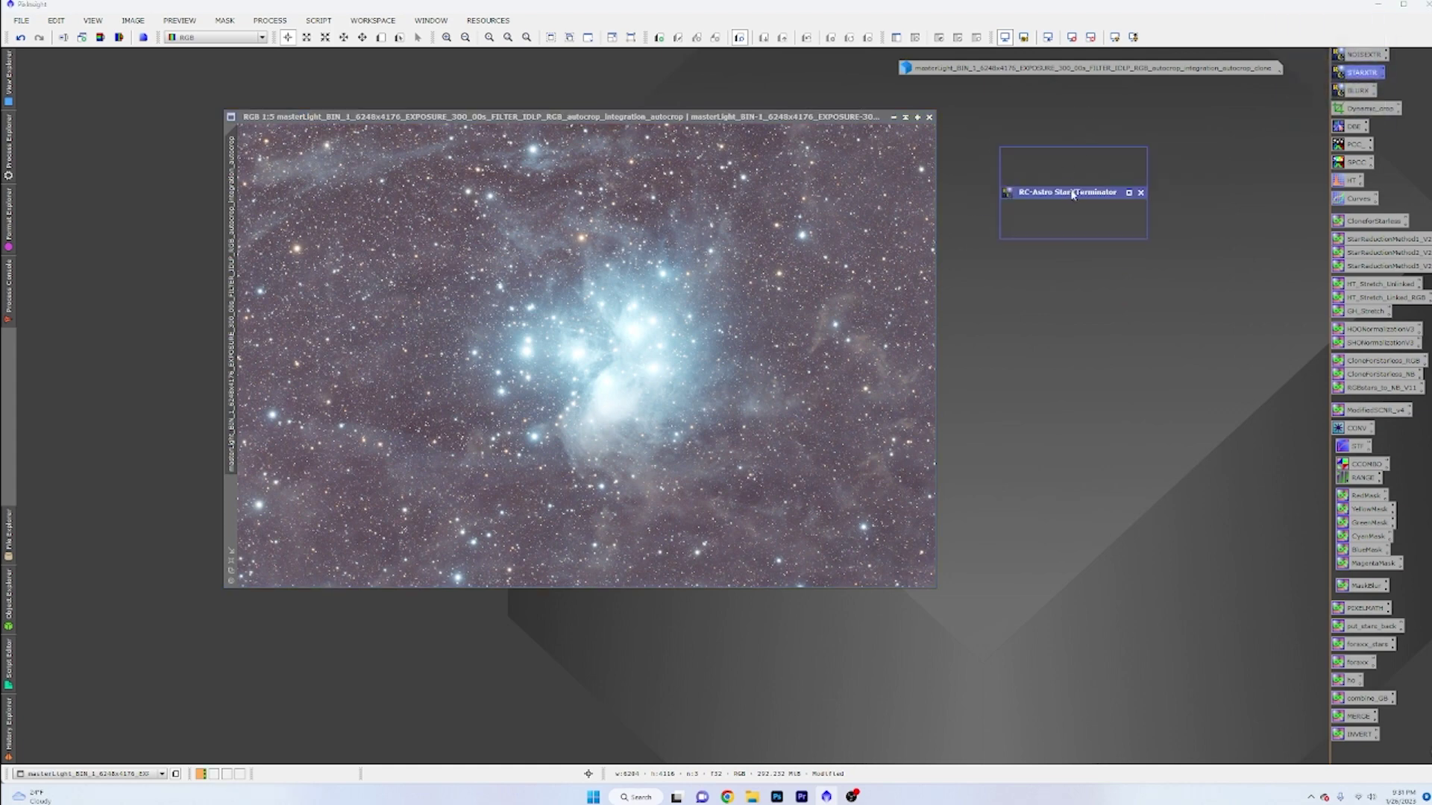
double_click(1072, 193)
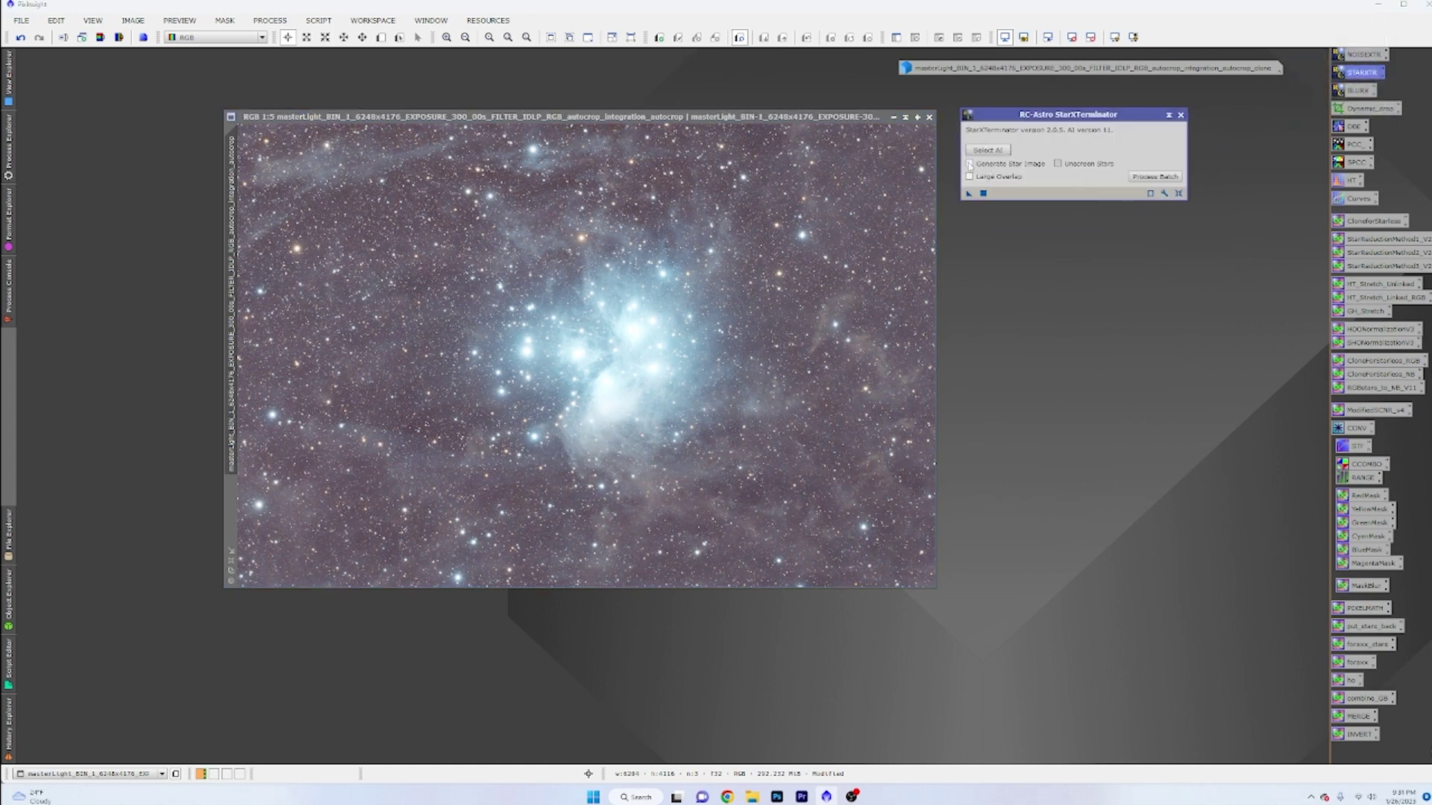
drag(1047, 115, 1095, 120)
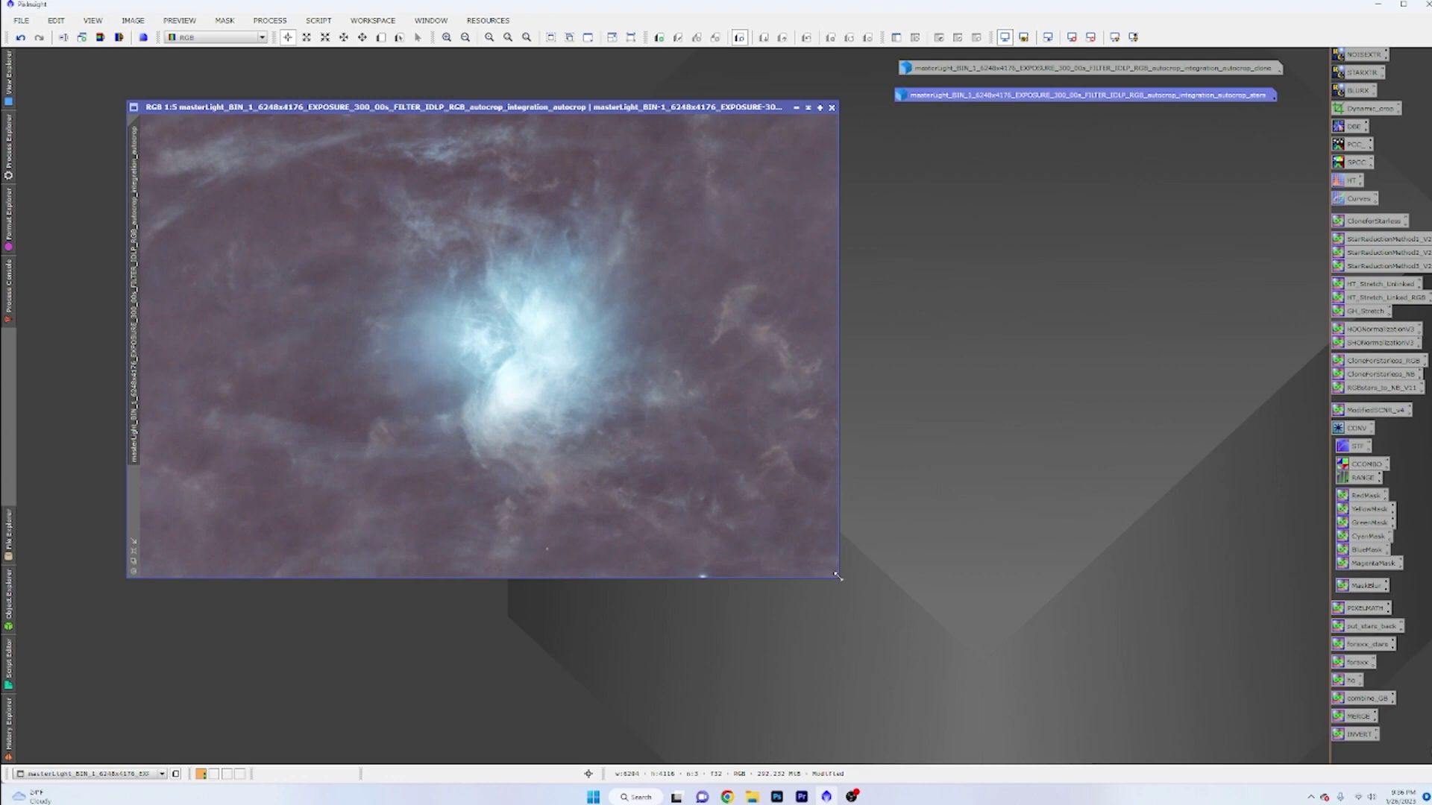
- Enlarge the starless window, duplicate it as clone1, and minimize the original
drag(837, 576, 942, 685)
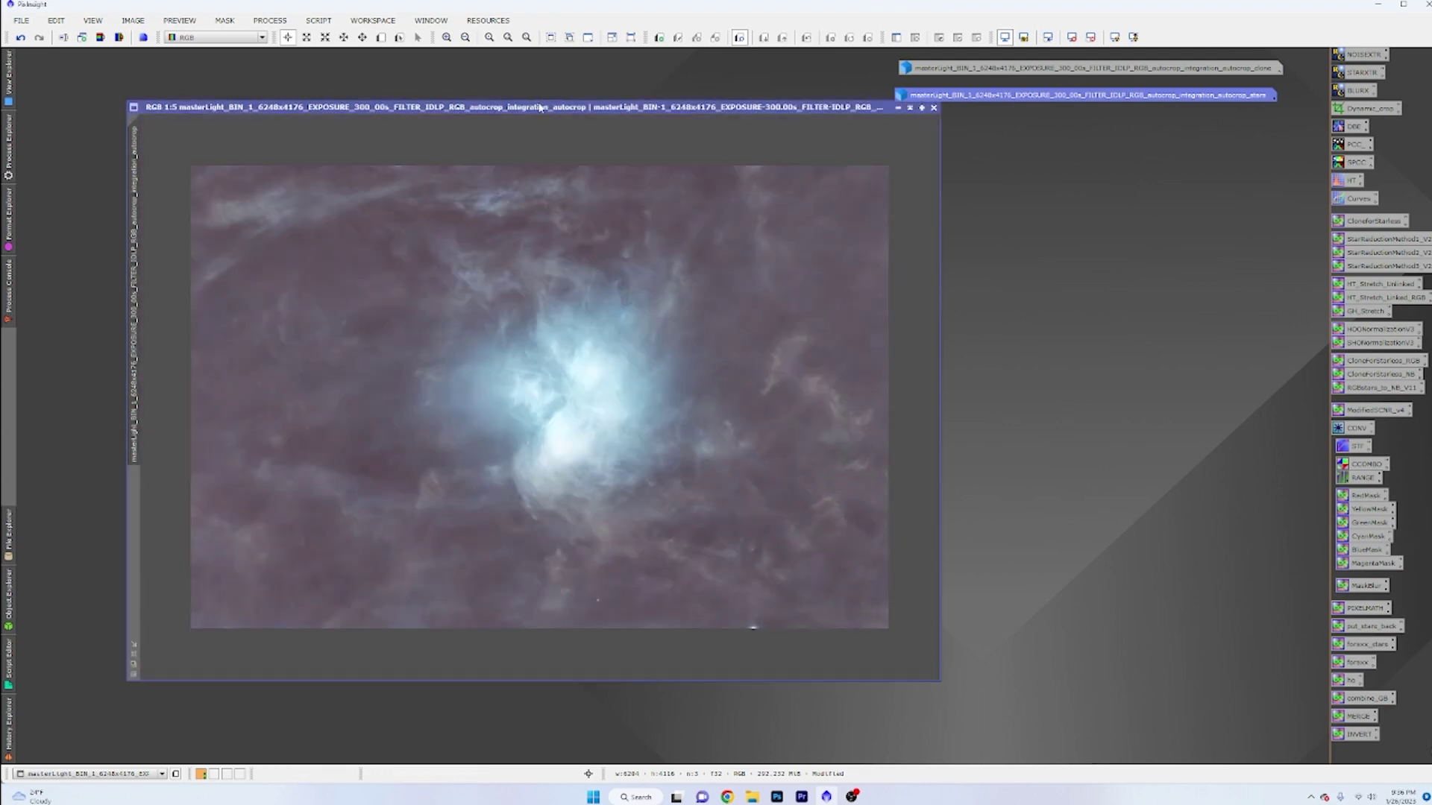
drag(539, 106, 534, 93)
drag(131, 179, 88, 191)
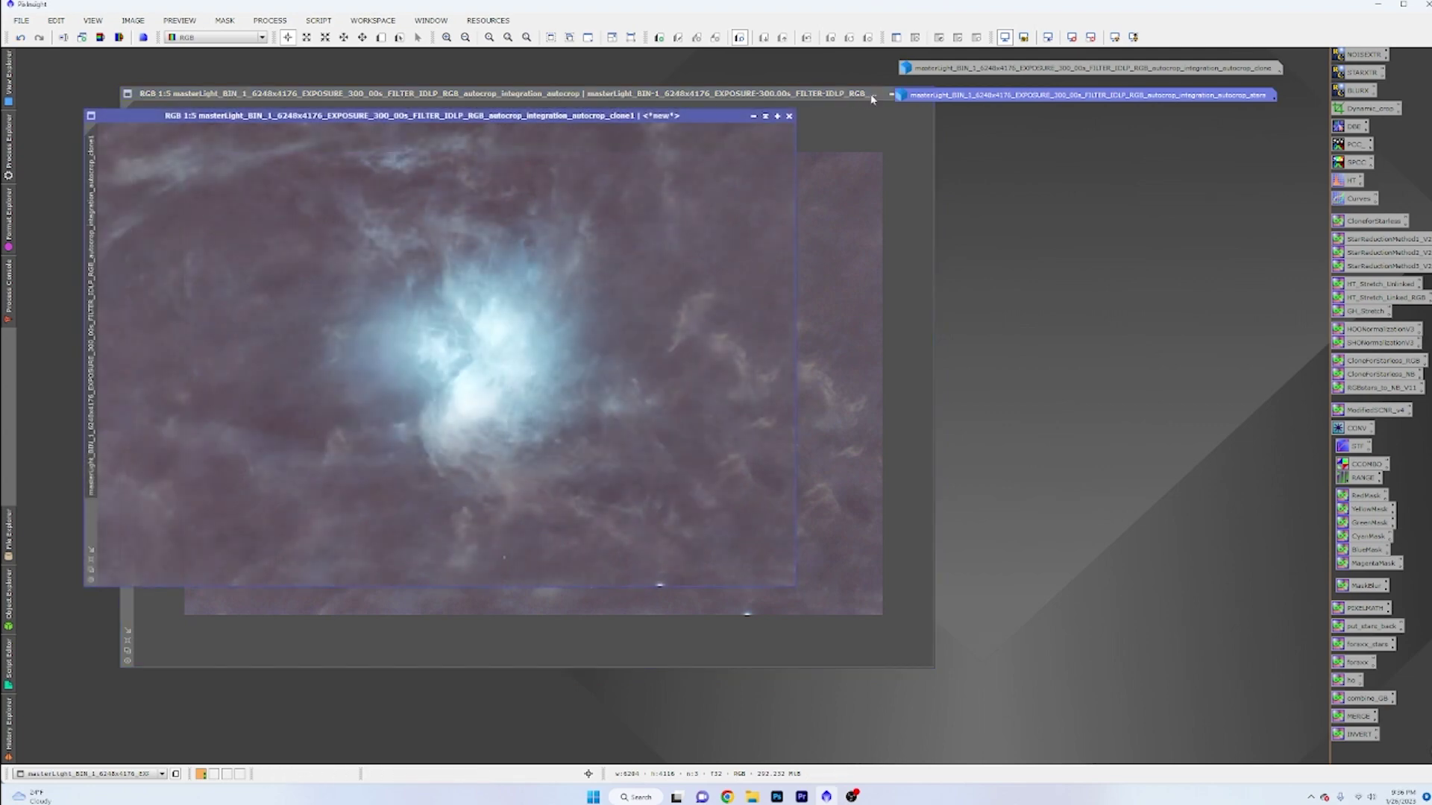
click(890, 94)
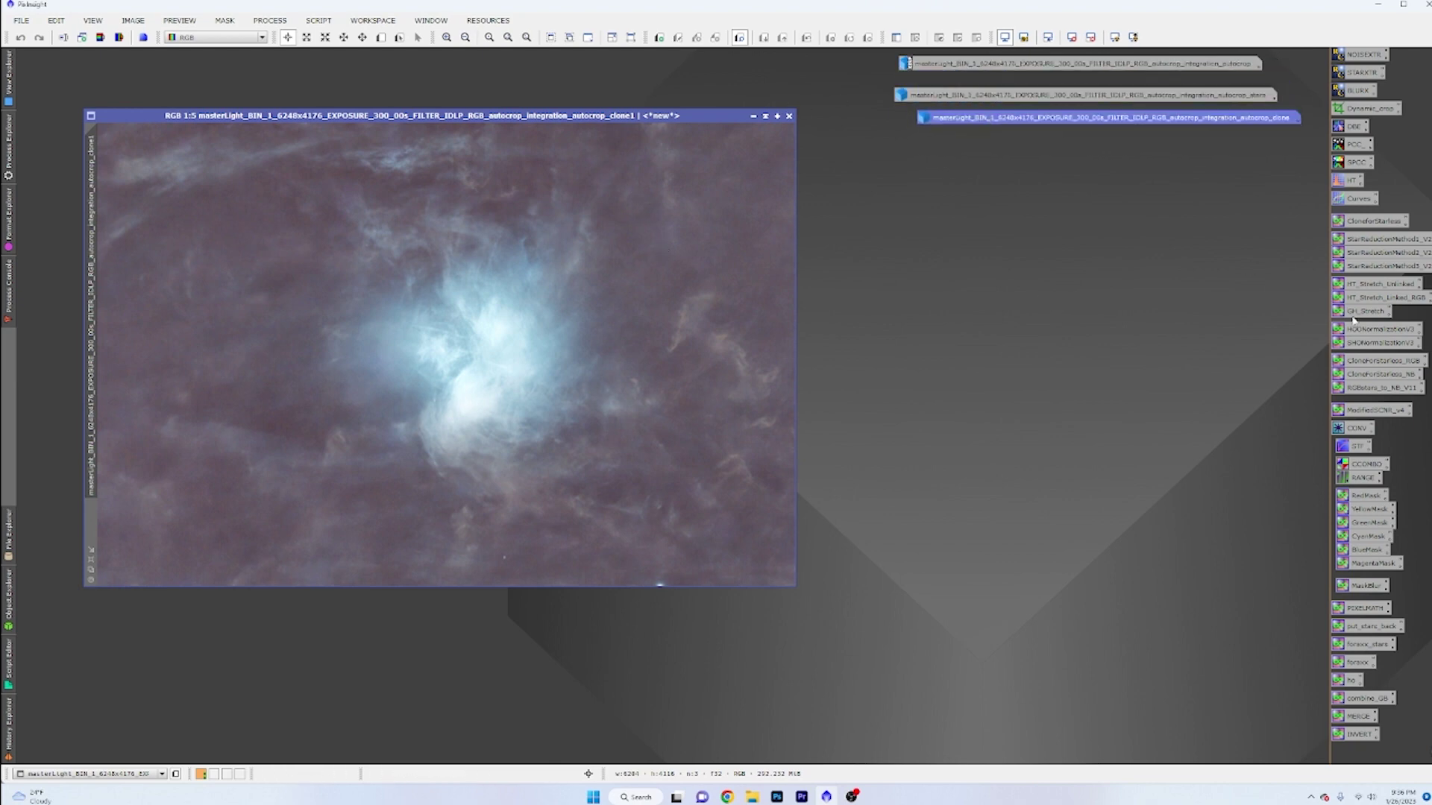
- Darken clone1's background with a two-point curve, then close Curves and minimize clone1
double_click(1359, 200)
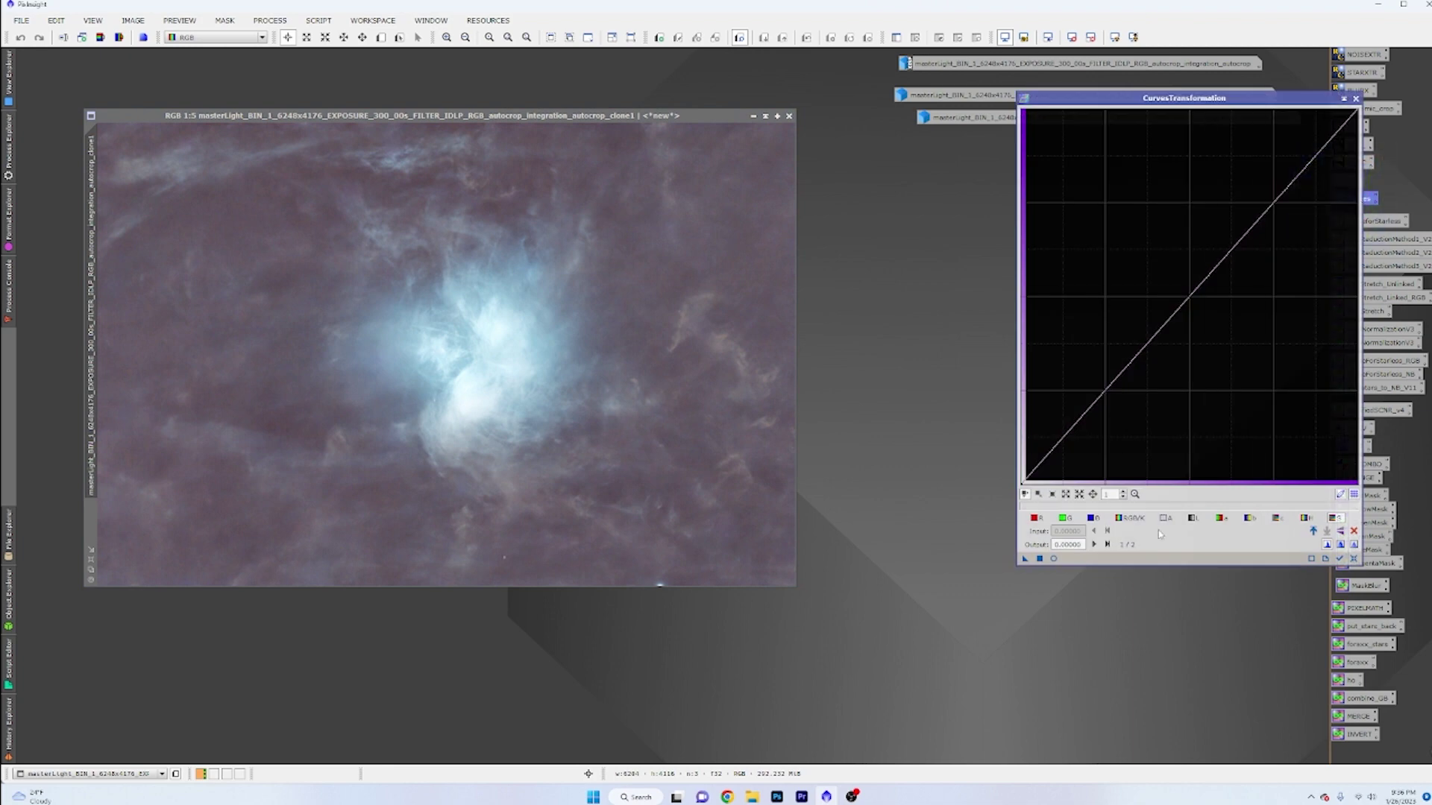
click(1054, 558)
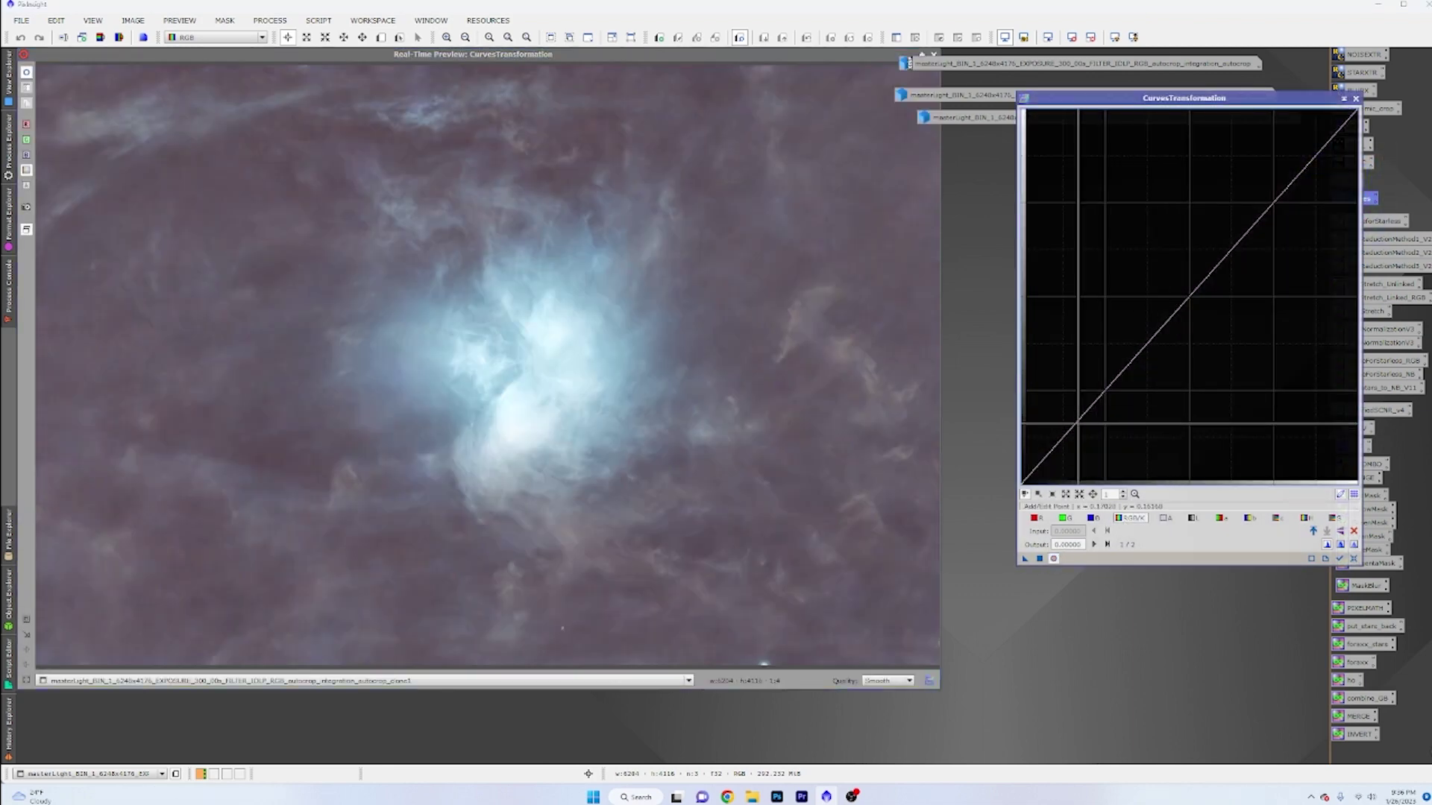
drag(1082, 416, 1084, 435)
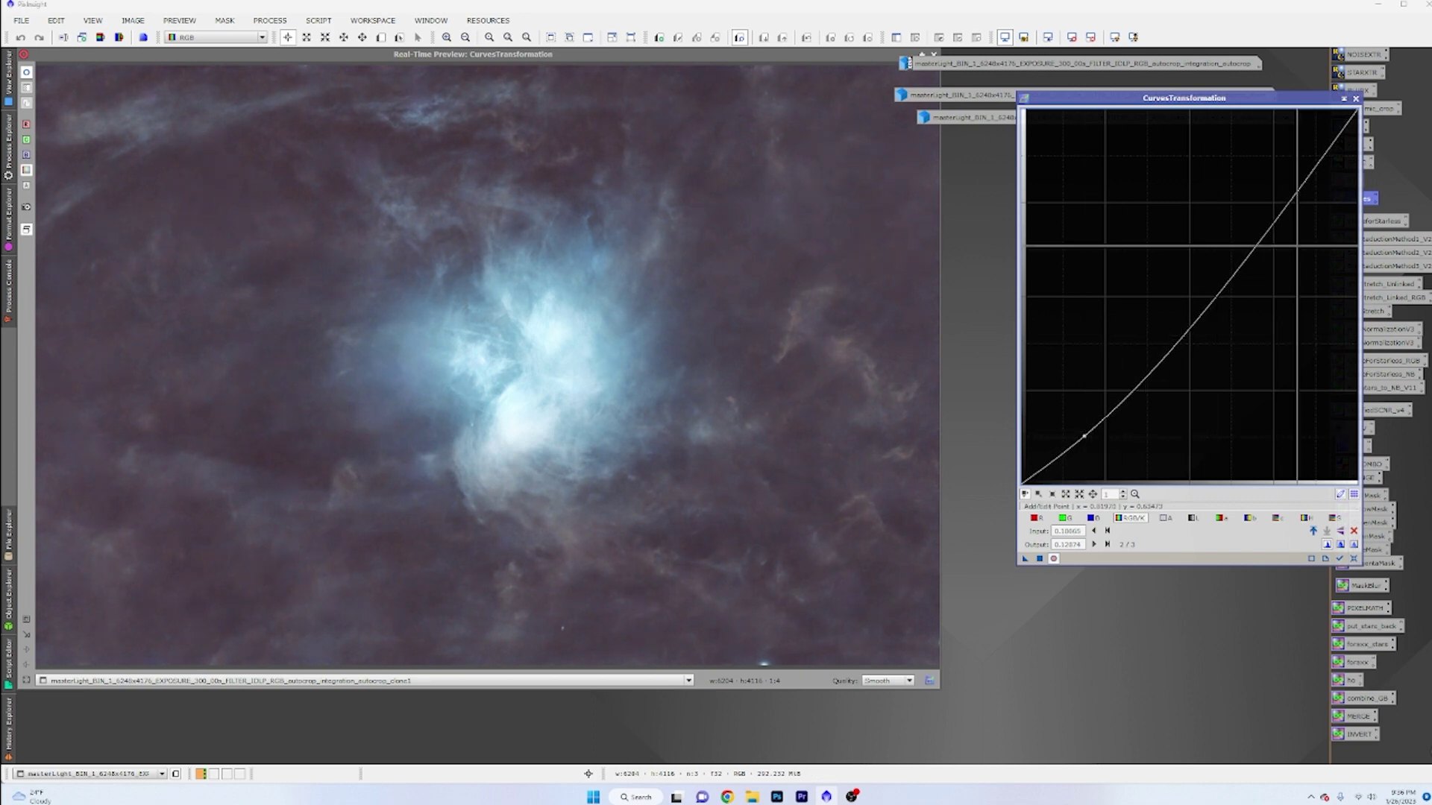
drag(1298, 245, 1299, 180)
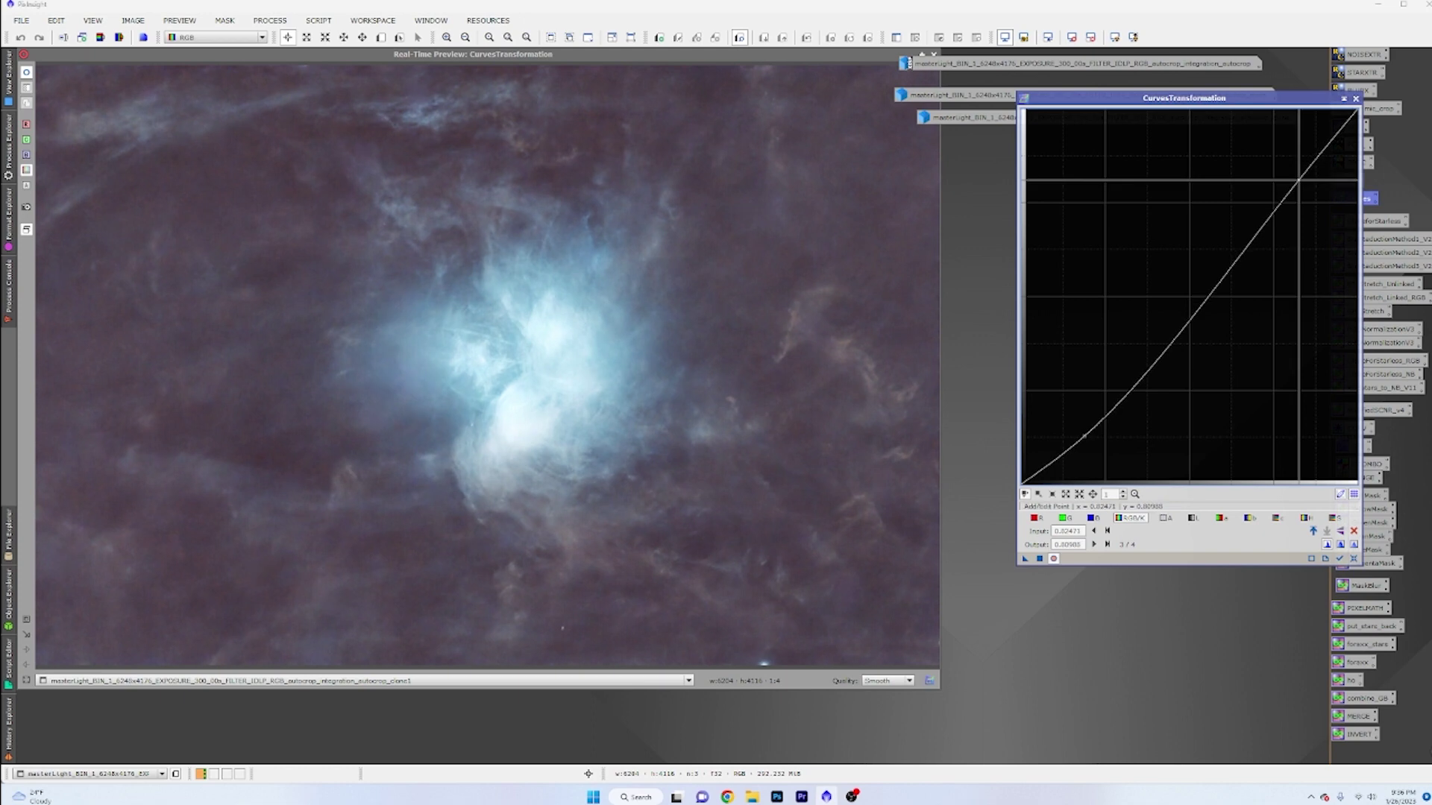
click(1039, 559)
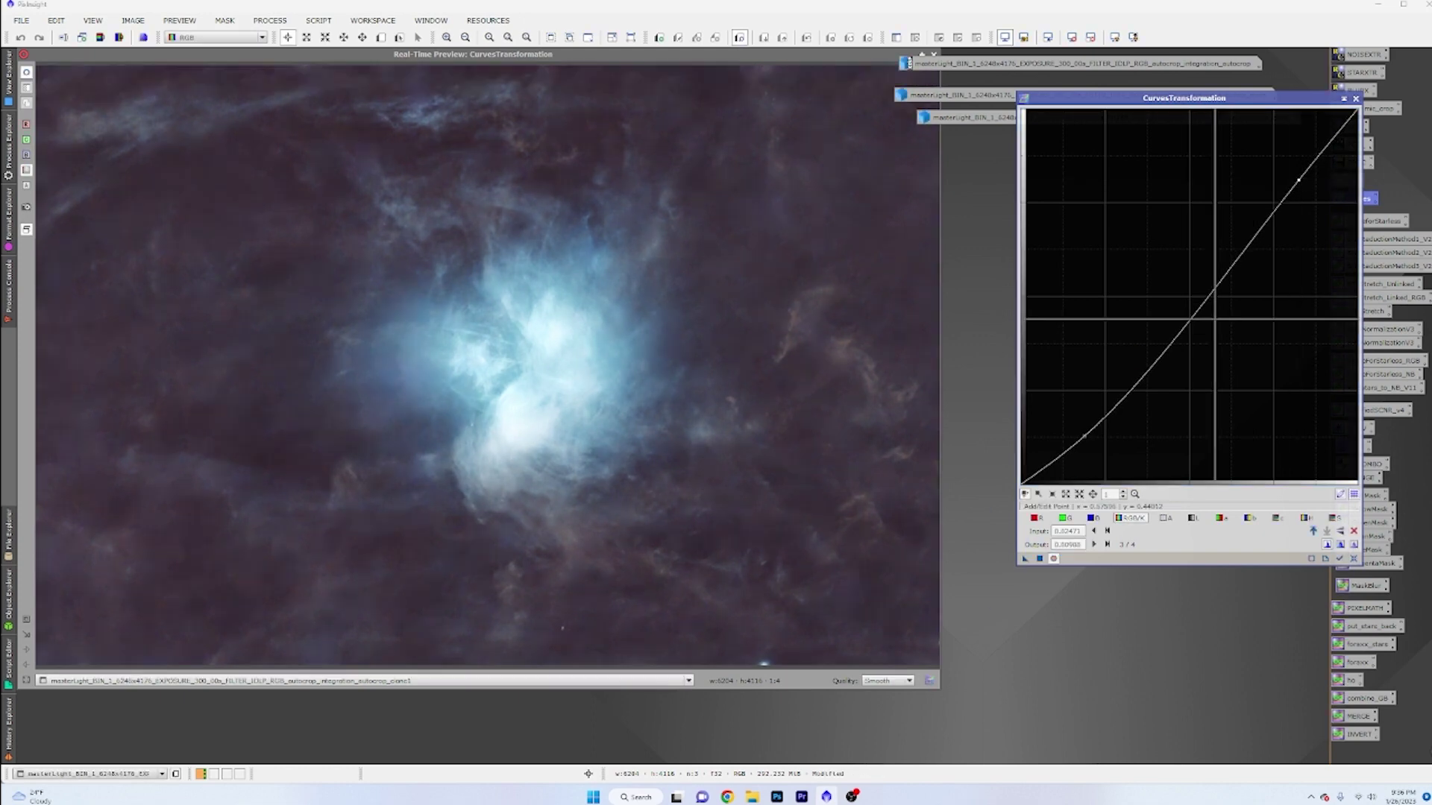
click(1356, 99)
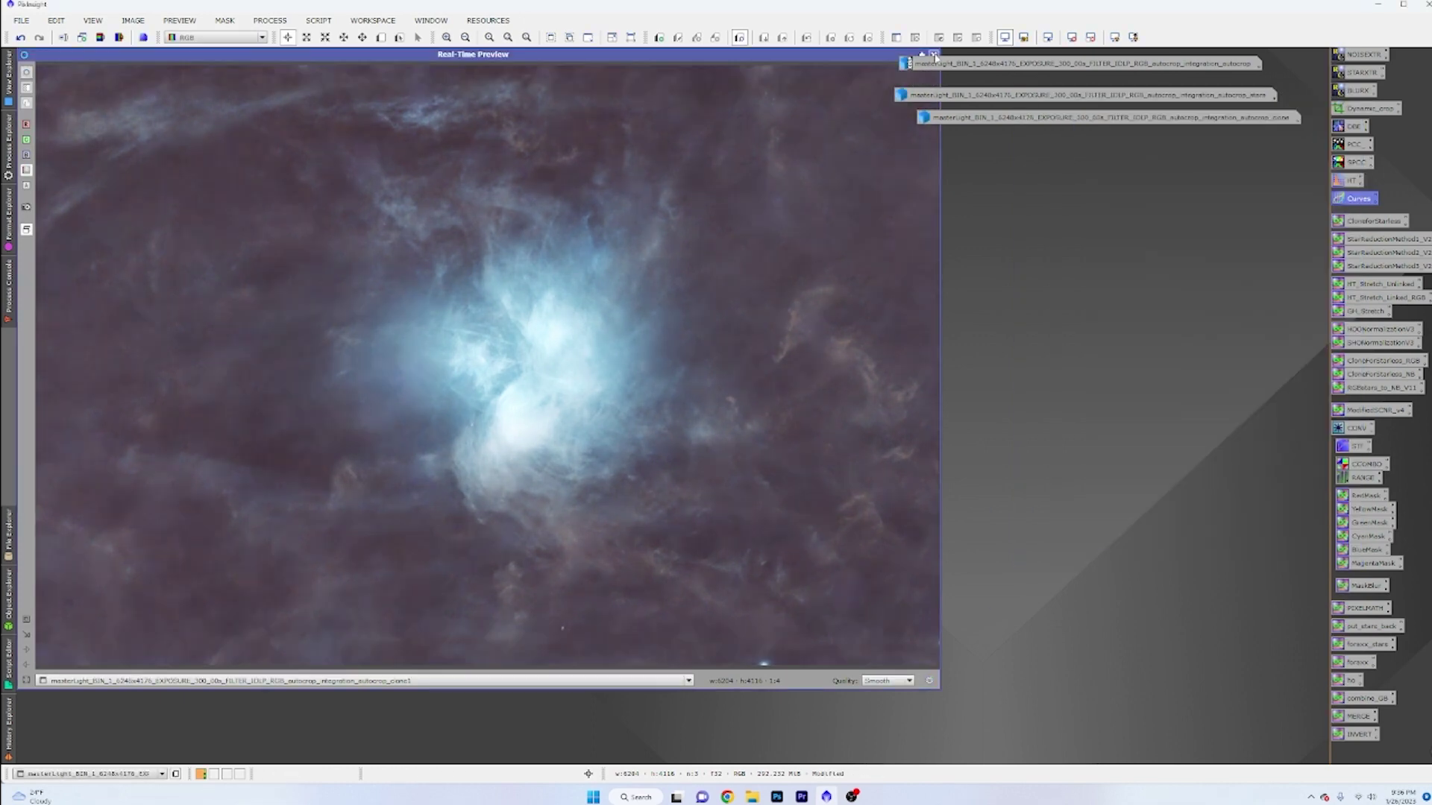
click(934, 55)
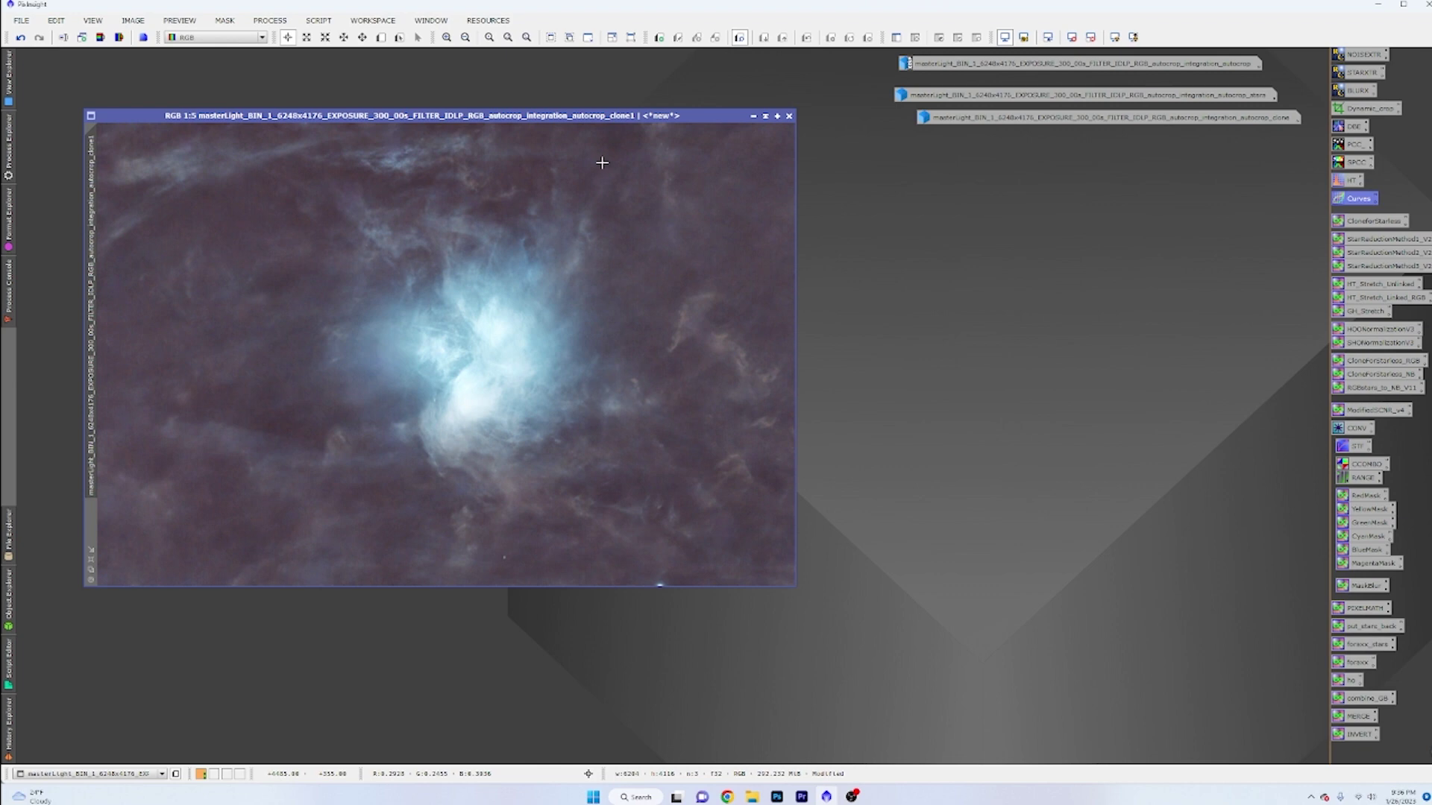
click(753, 115)
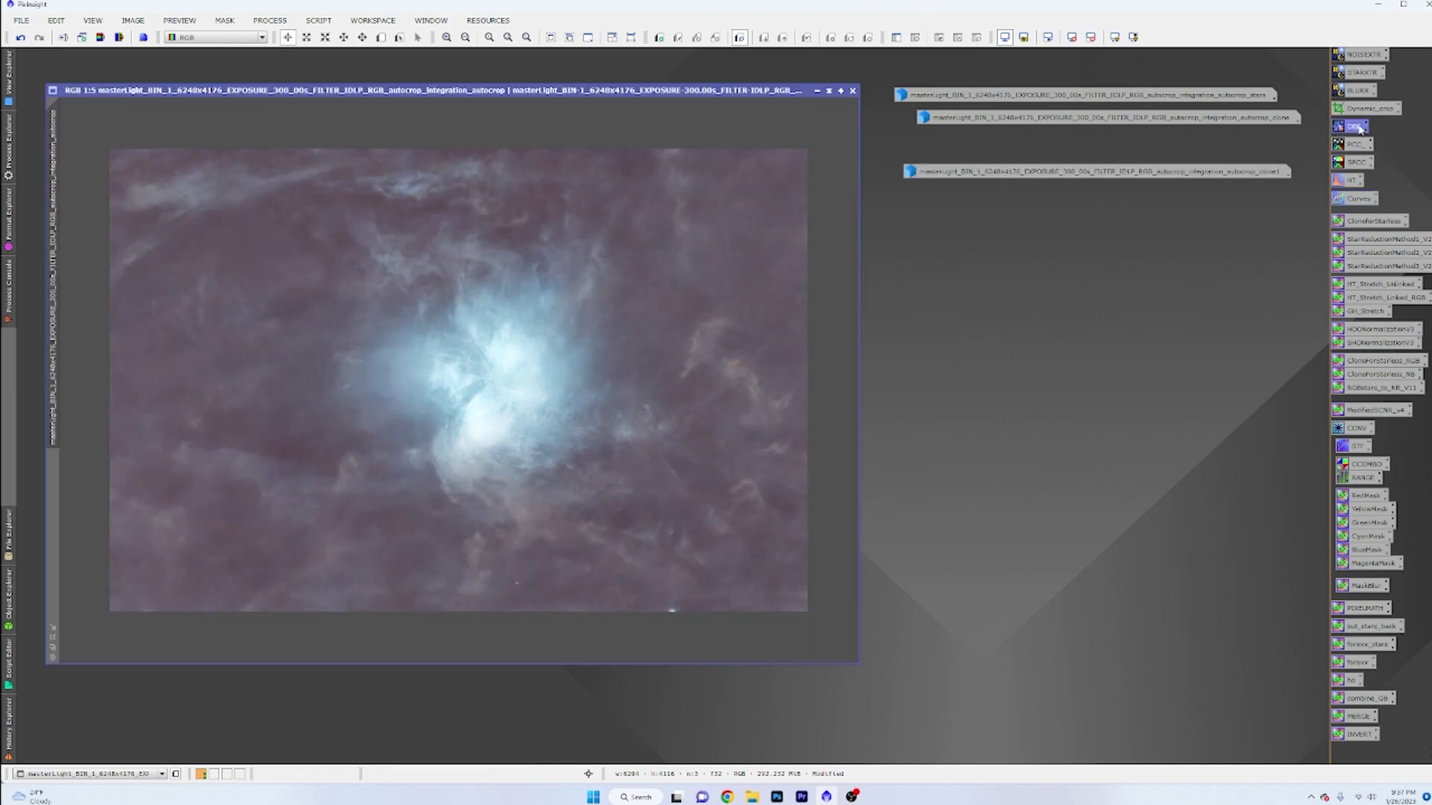
- Generate a DBE sample grid on the starless image and reposition samples along the top and lower left
double_click(1356, 126)
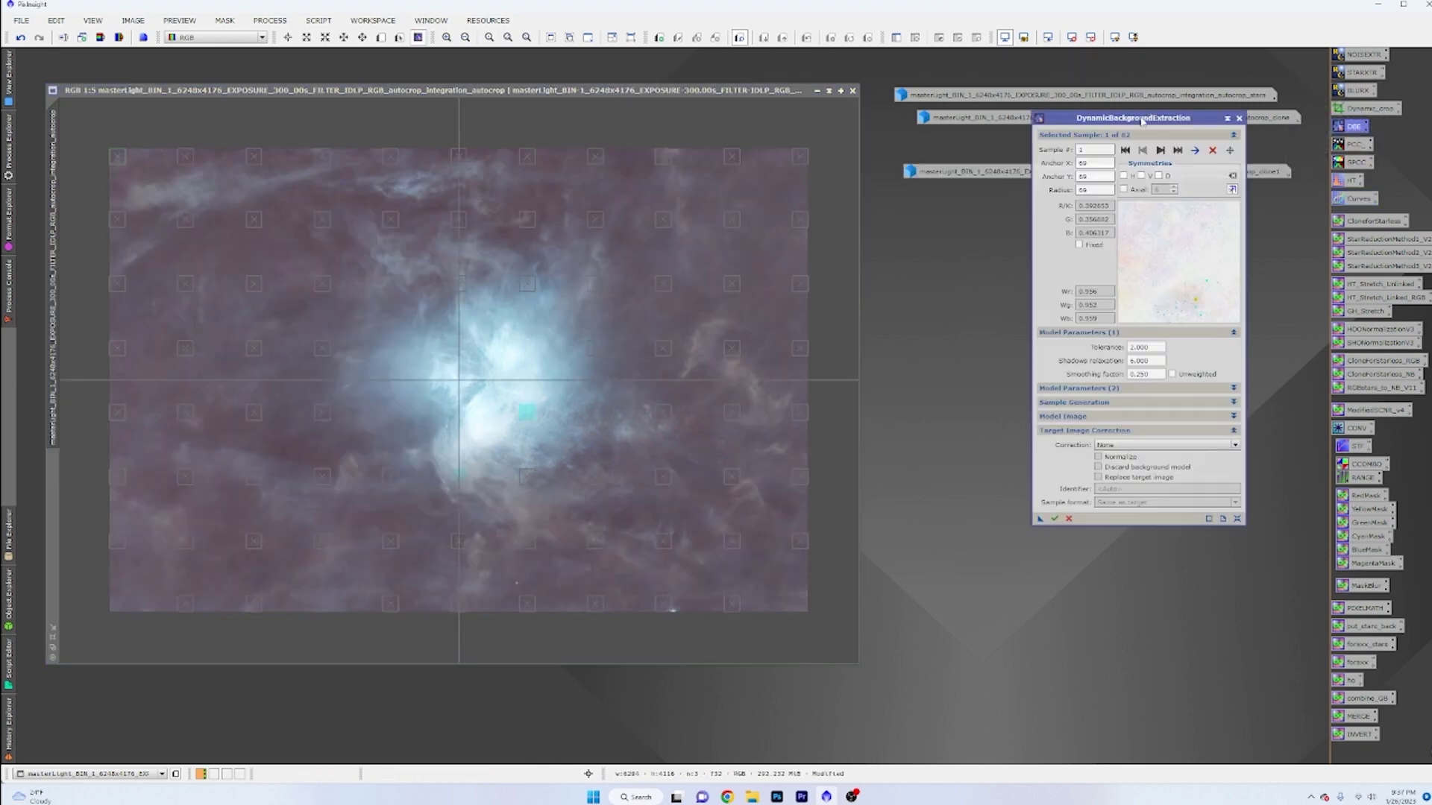
drag(1142, 120, 1130, 205)
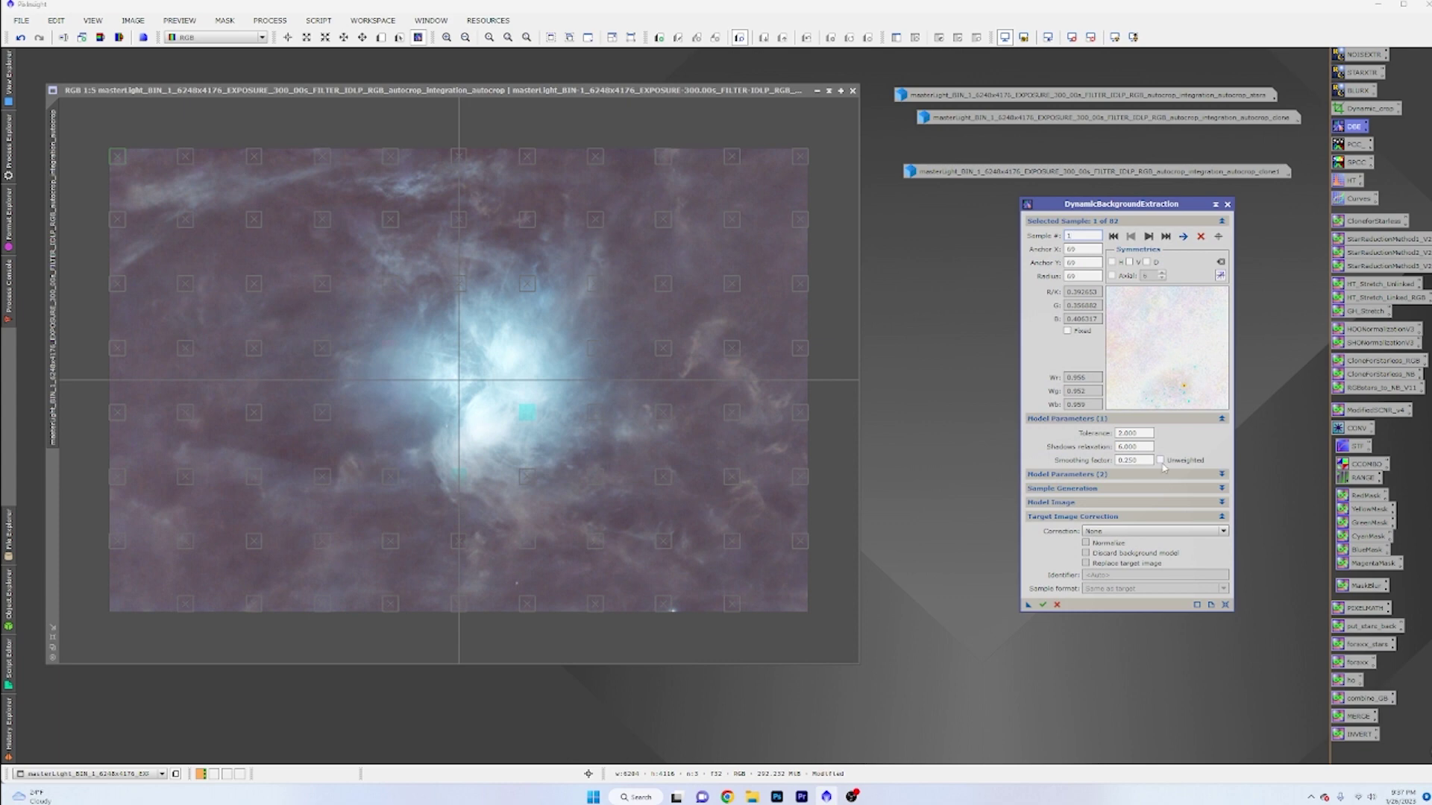
click(167, 240)
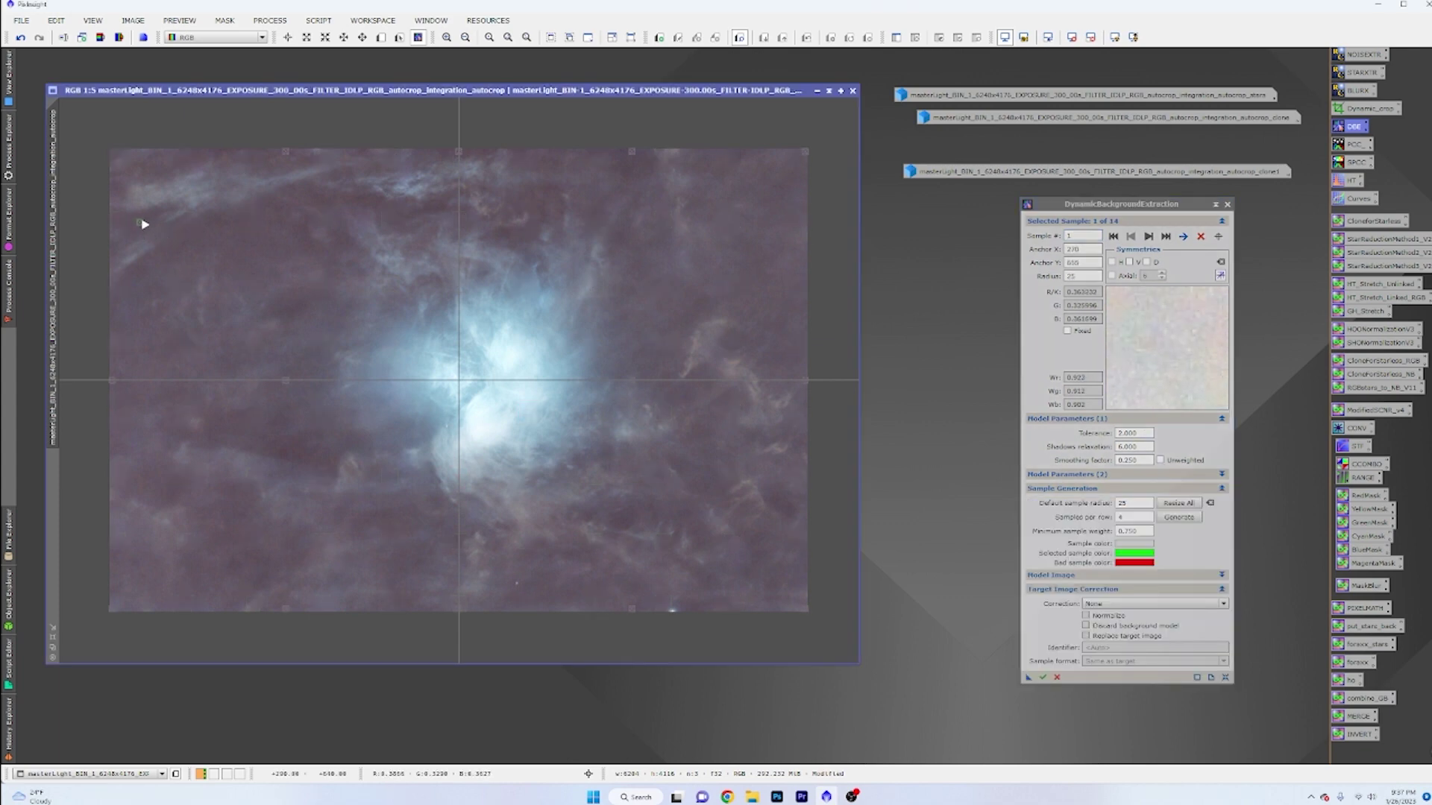
click(270, 203)
mouse_move(458, 152)
mouse_down()
mouse_move(476, 166)
mouse_move(471, 156)
mouse_up()
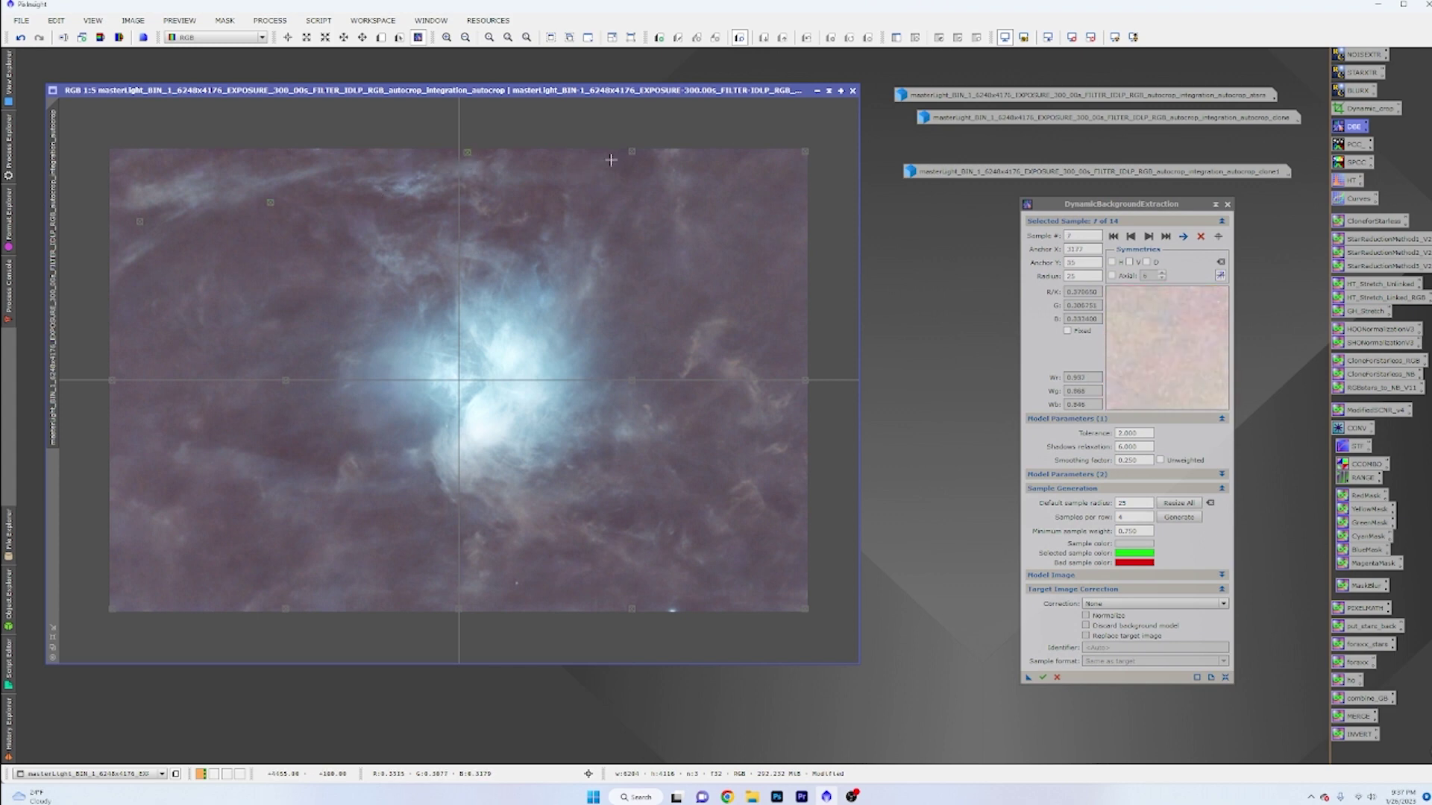
drag(635, 152, 640, 159)
drag(808, 156, 750, 156)
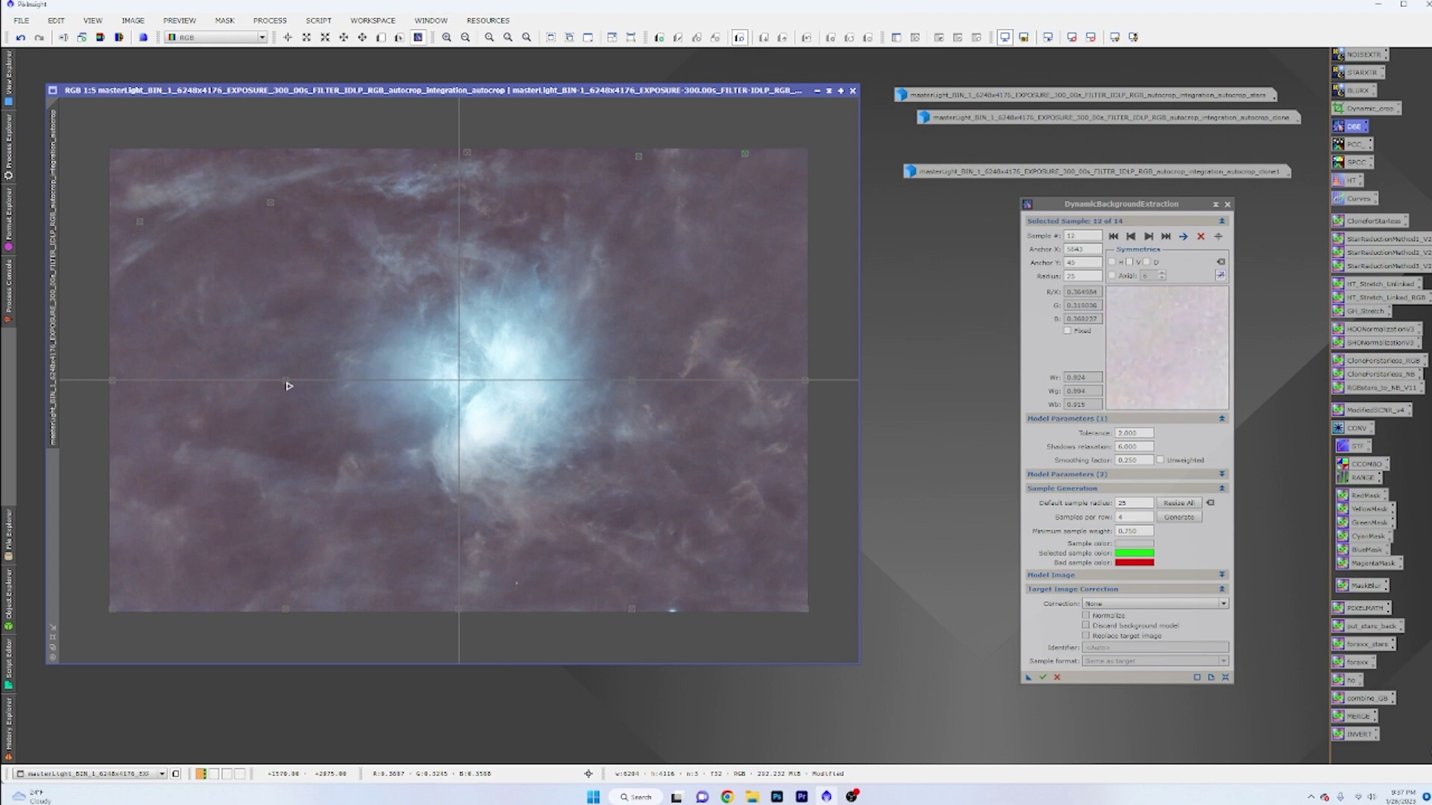
drag(289, 386, 333, 460)
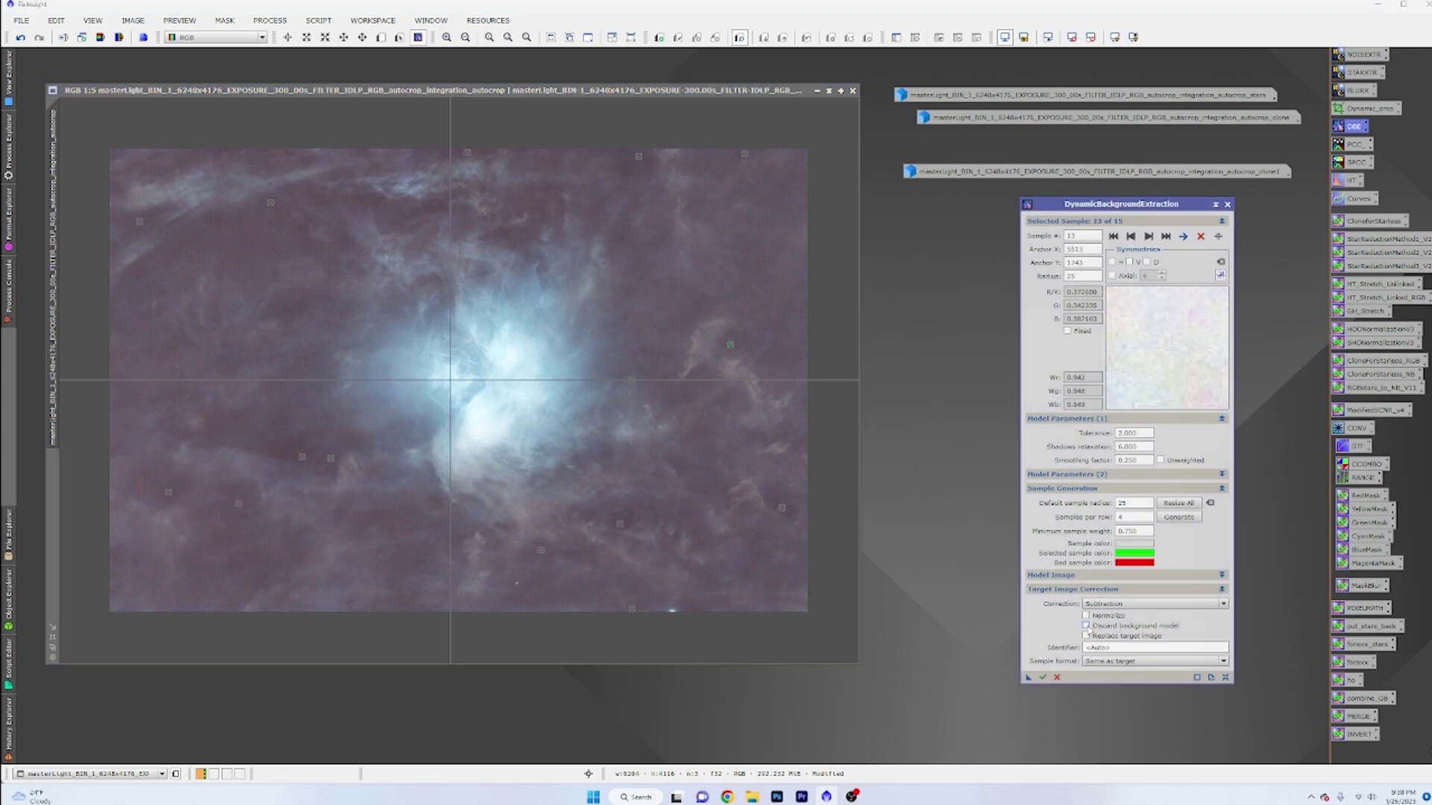
- Apply DBE by subtraction, replacing the target image, and close the tool
click(1086, 637)
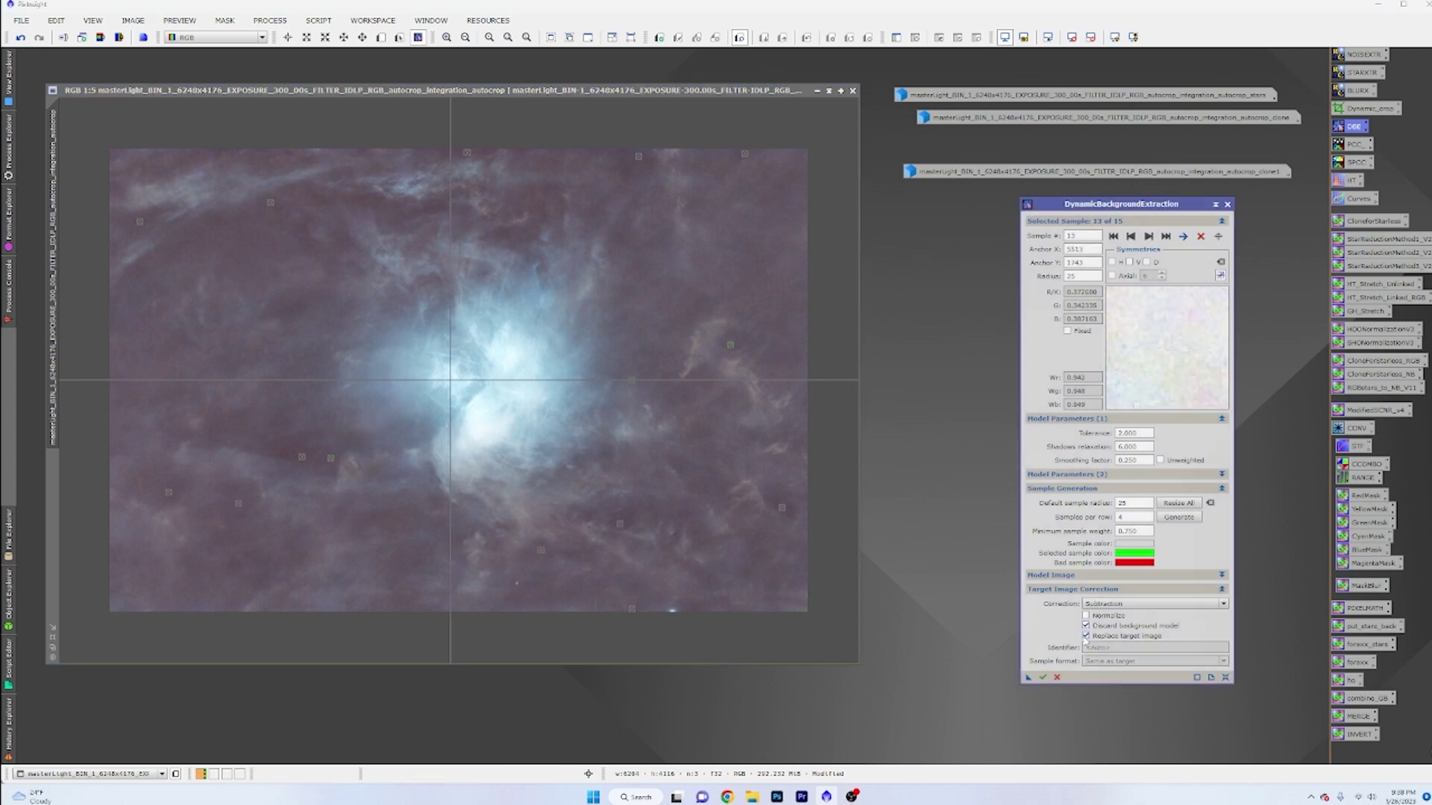
click(1043, 678)
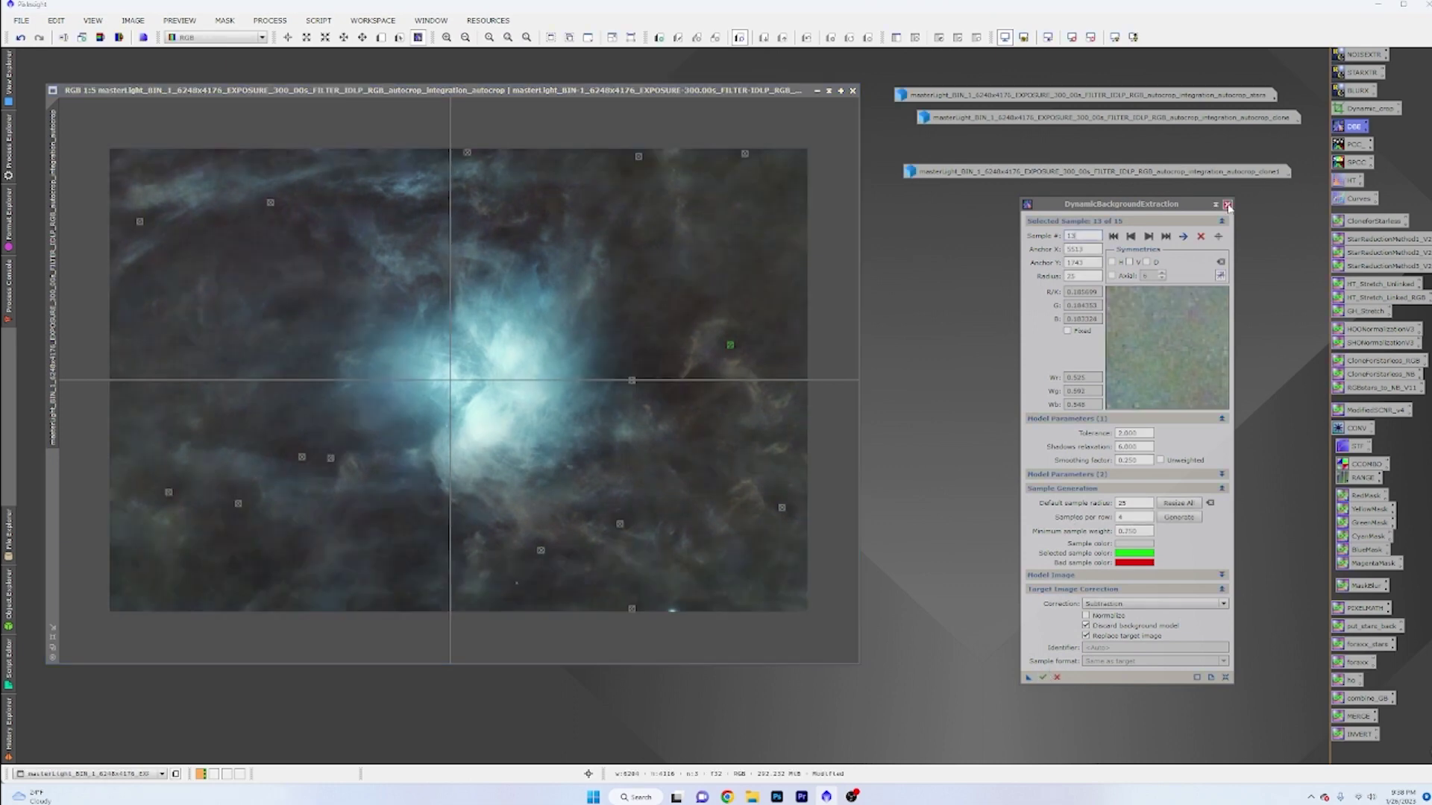
click(1228, 204)
- Discard the DBE samples, select the put_stars_back process, and open the corrected image's tab menu
click(701, 415)
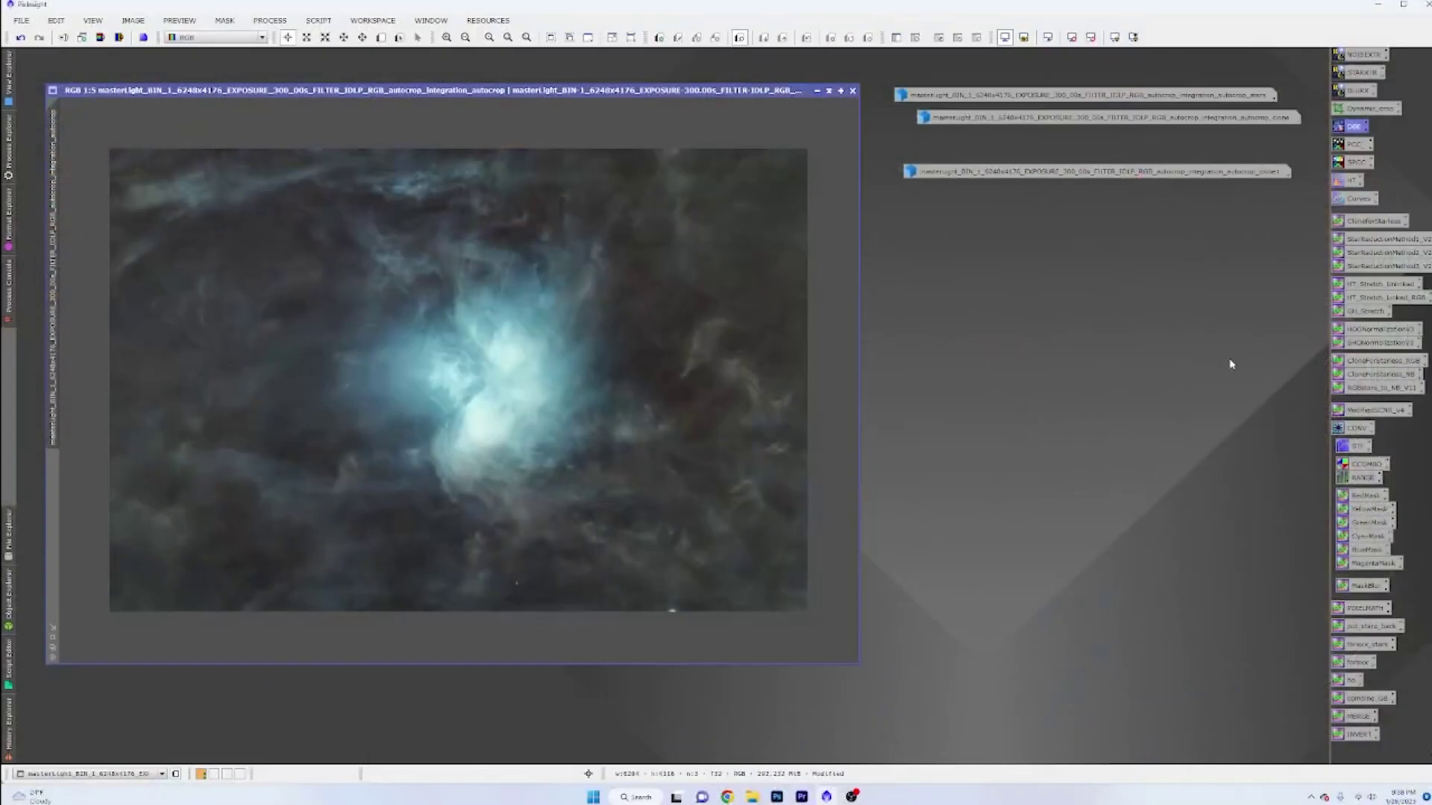
click(1364, 628)
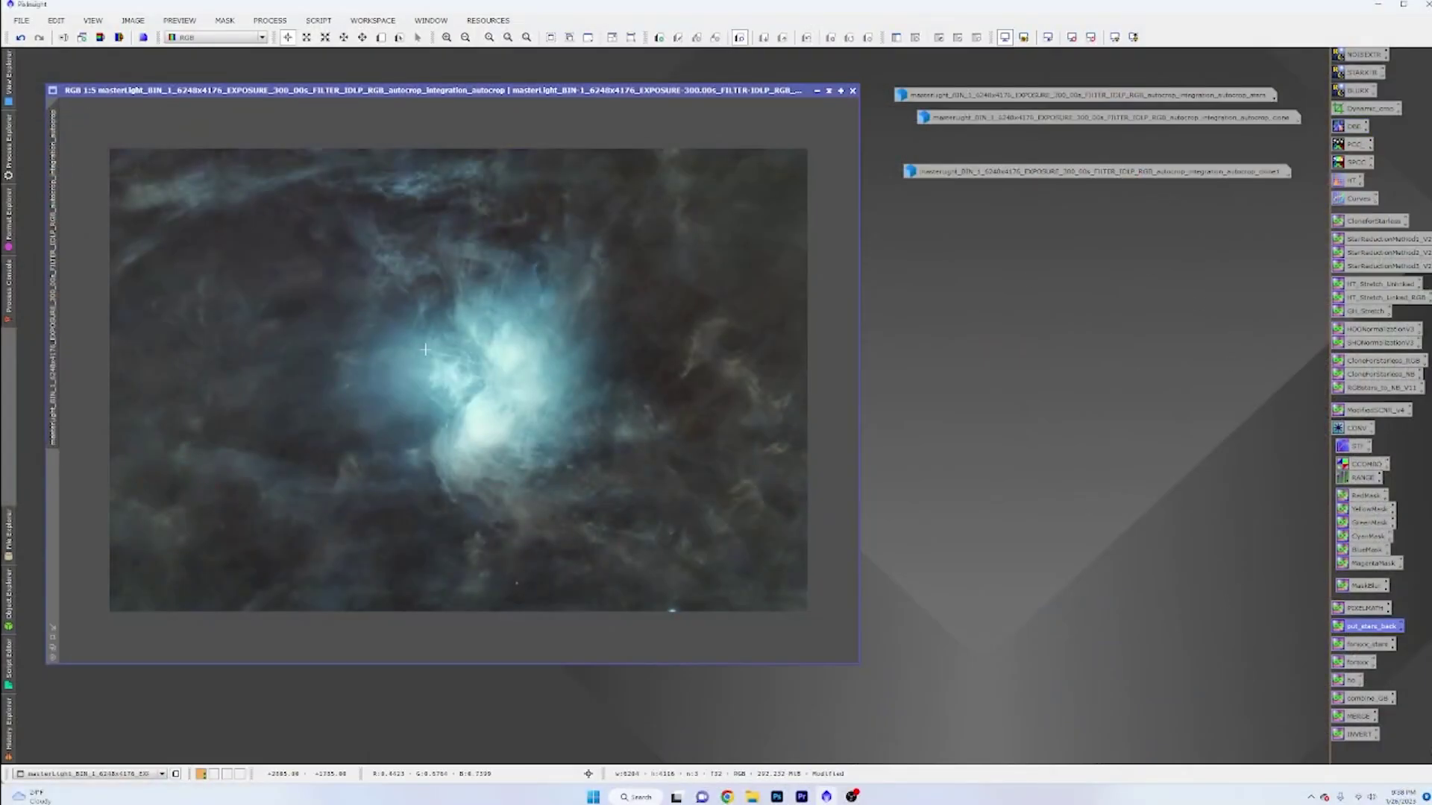
right_click(54, 291)
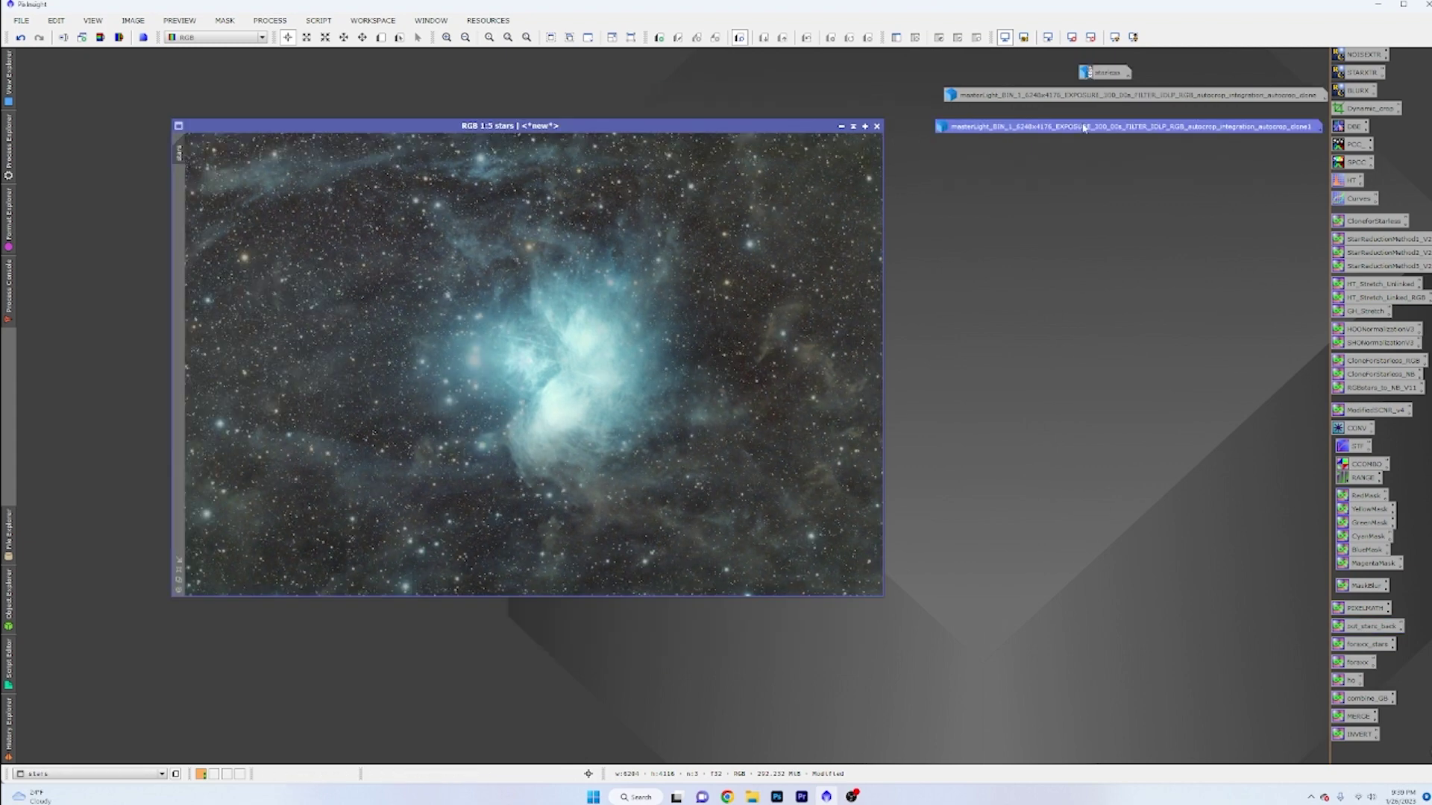
- Restore the nebula copy, compare it briefly with the Pleiades image, and position it over the stars image
double_click(1127, 127)
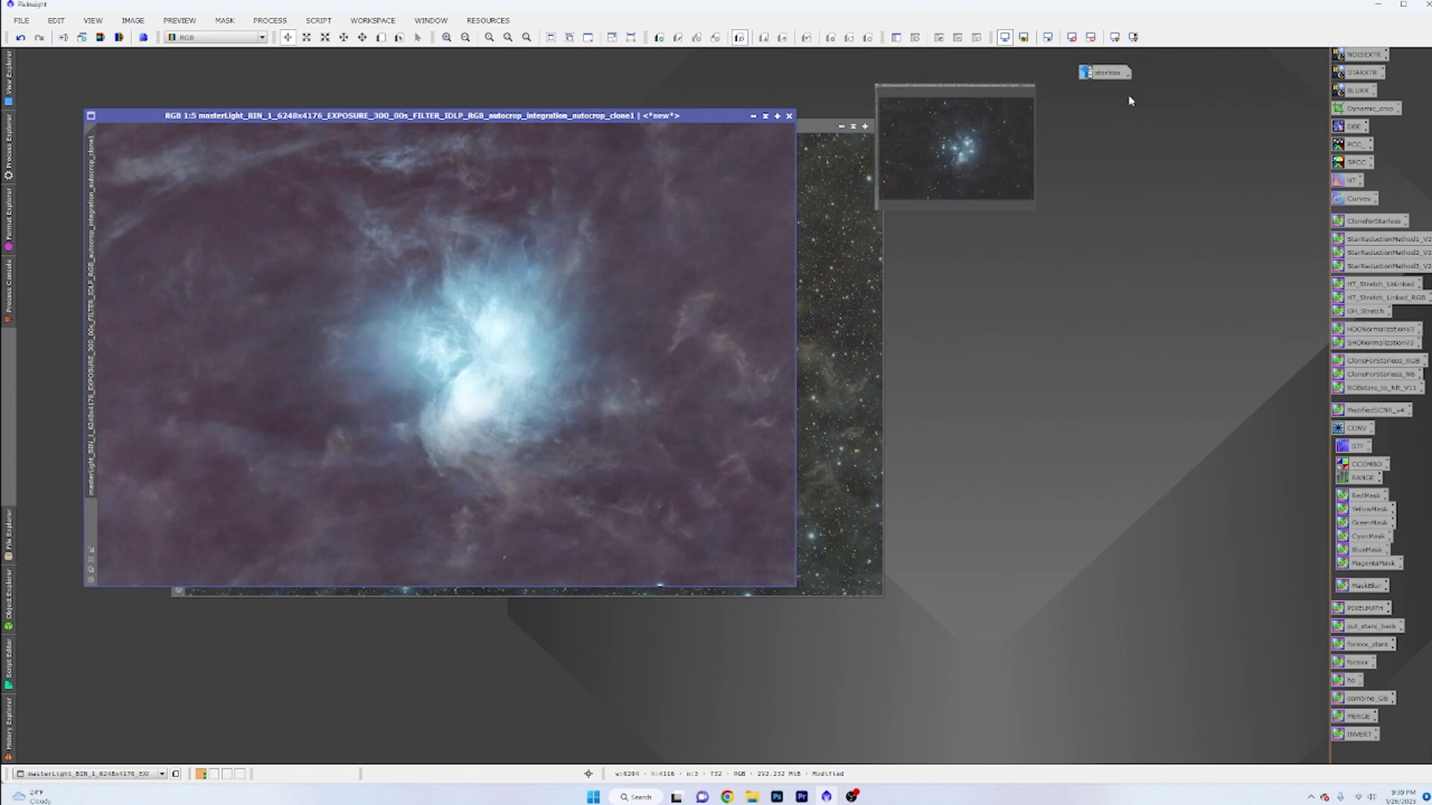
double_click(1132, 95)
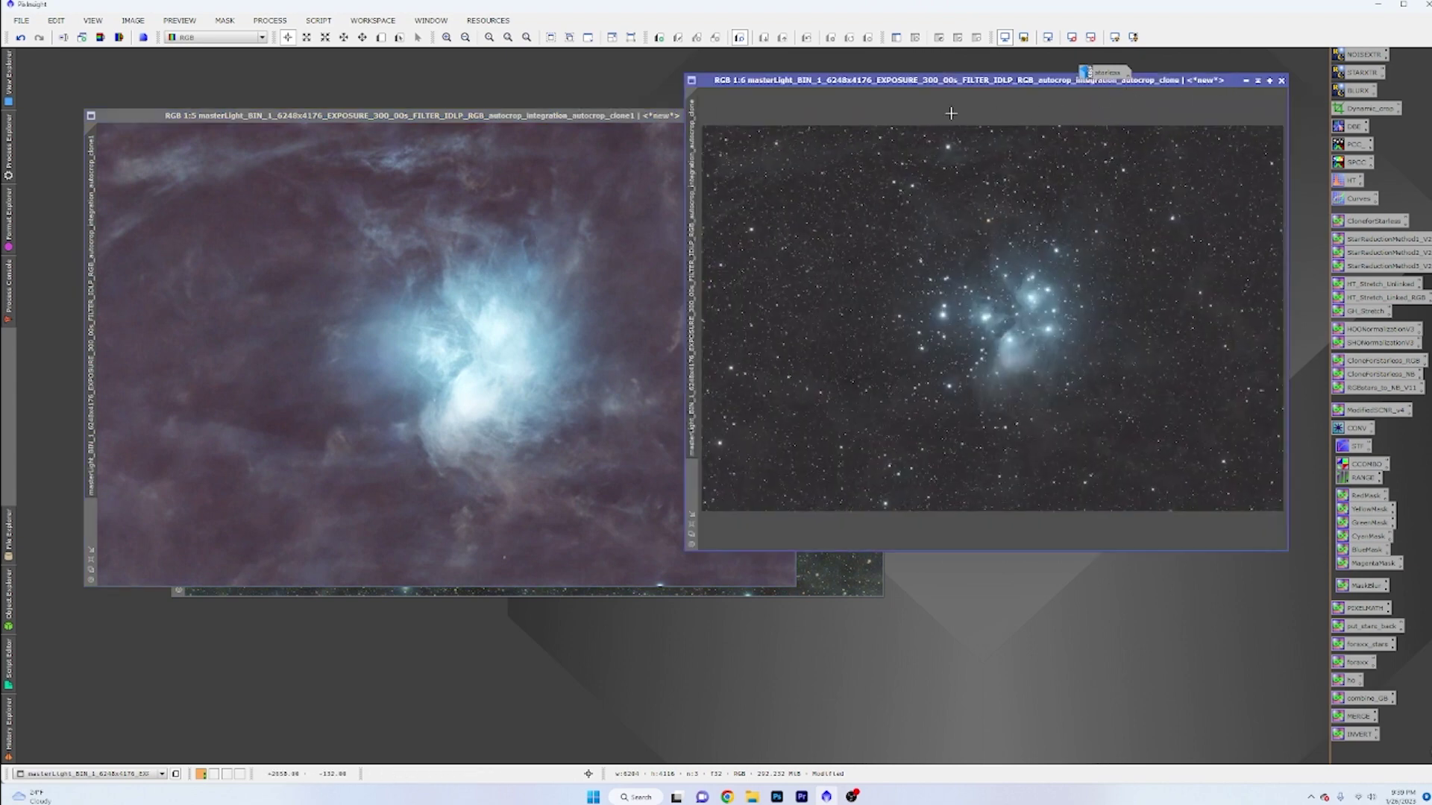
click(1253, 83)
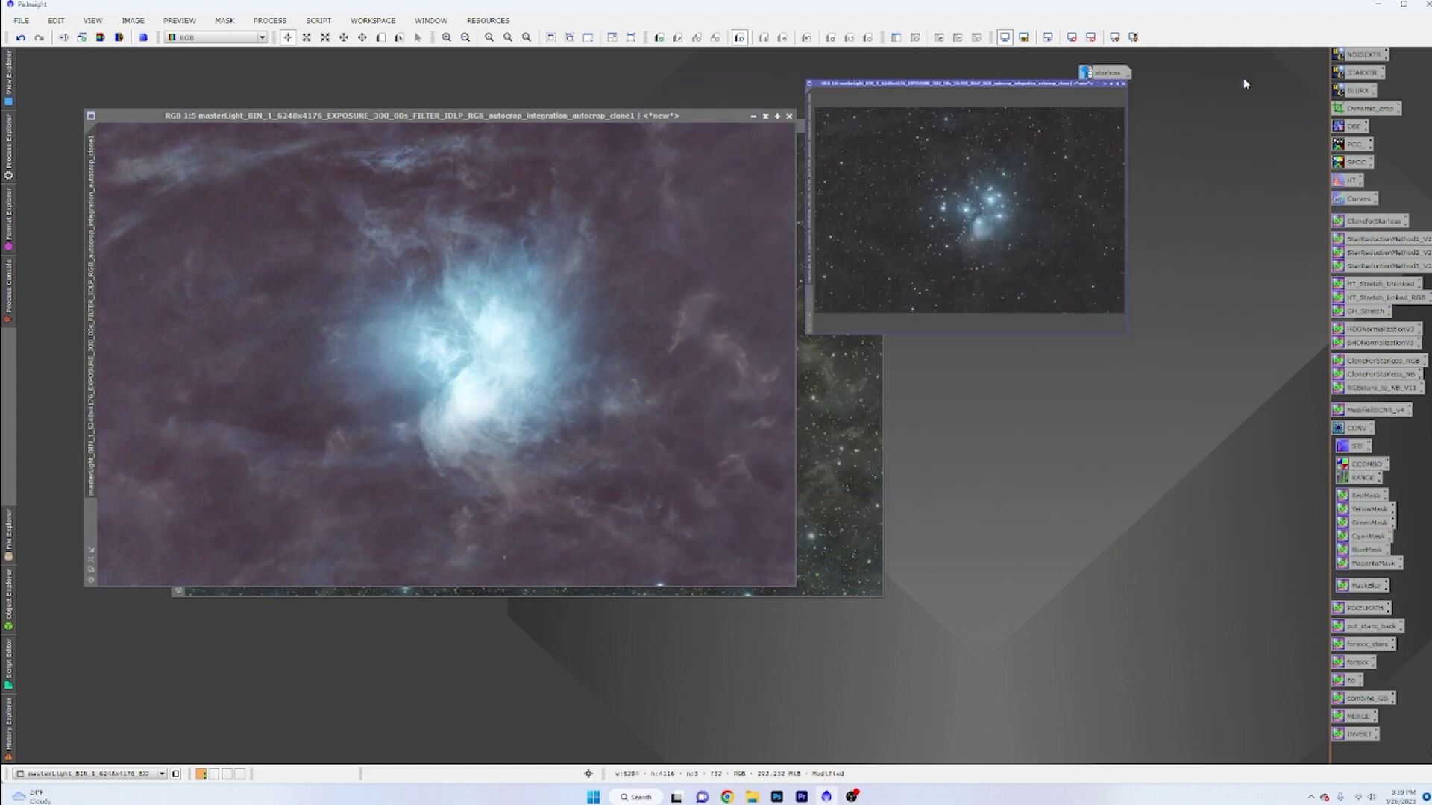
drag(580, 116, 689, 151)
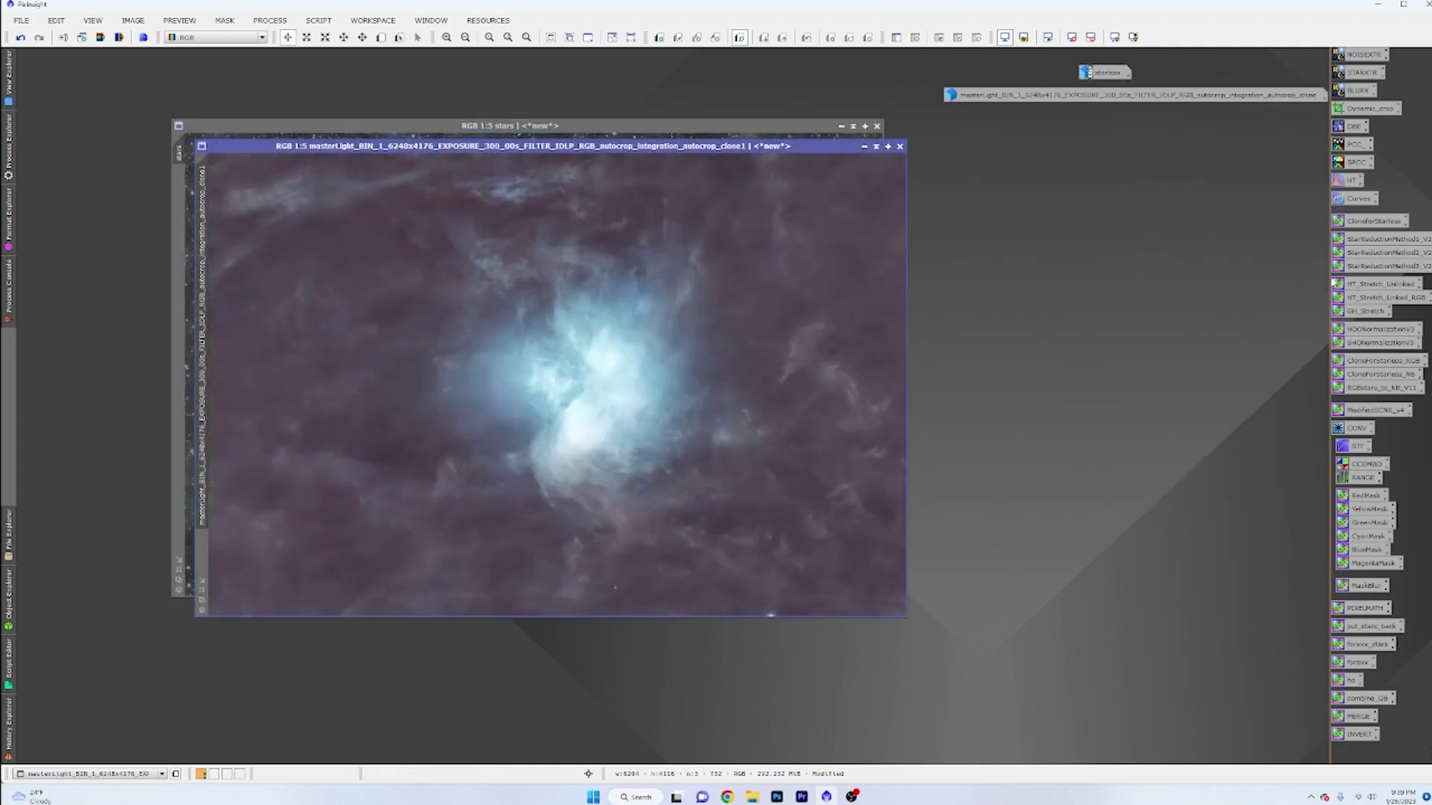
- Lower the red-channel midtones slightly in Curves, with live preview, to cut the magenta cast
double_click(1357, 200)
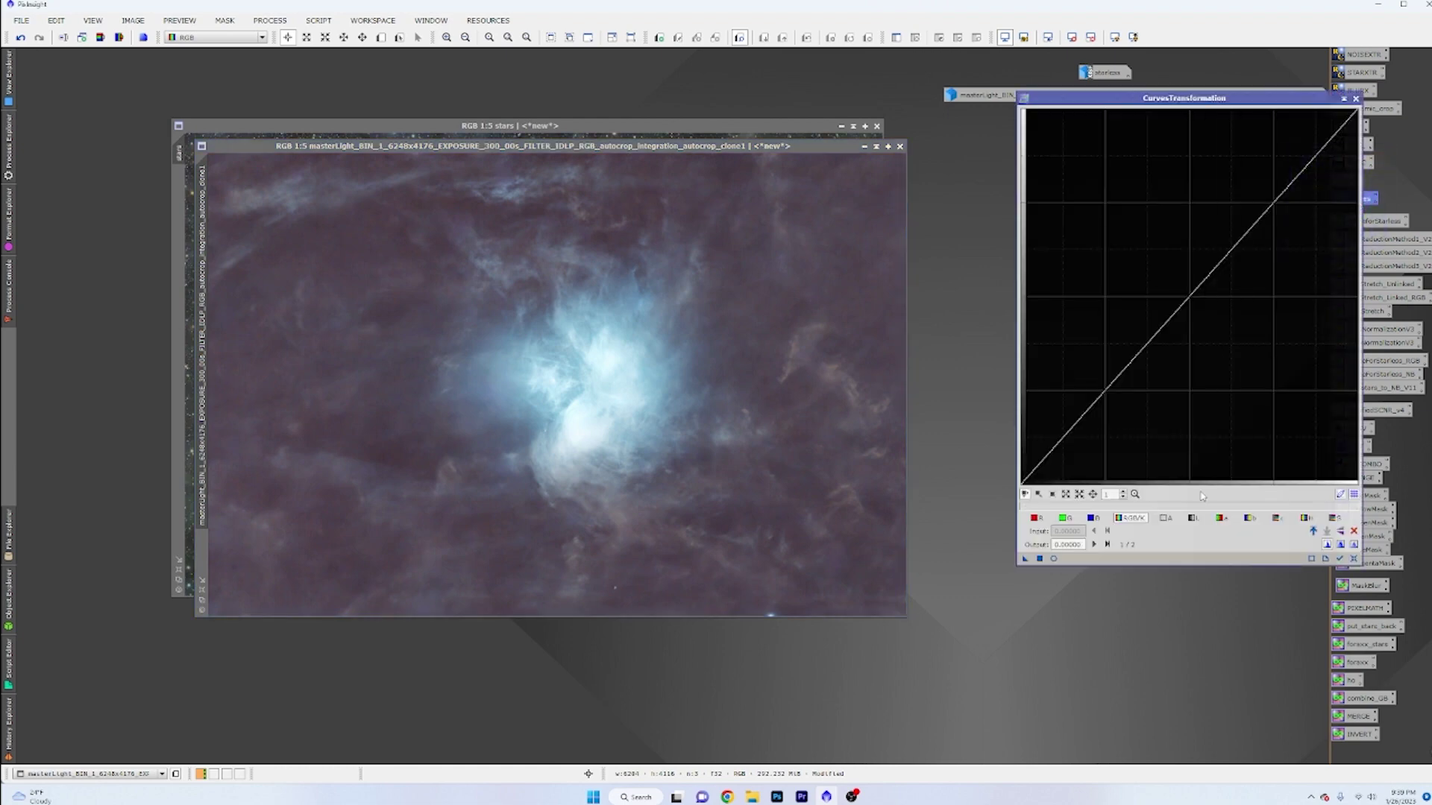
click(1035, 518)
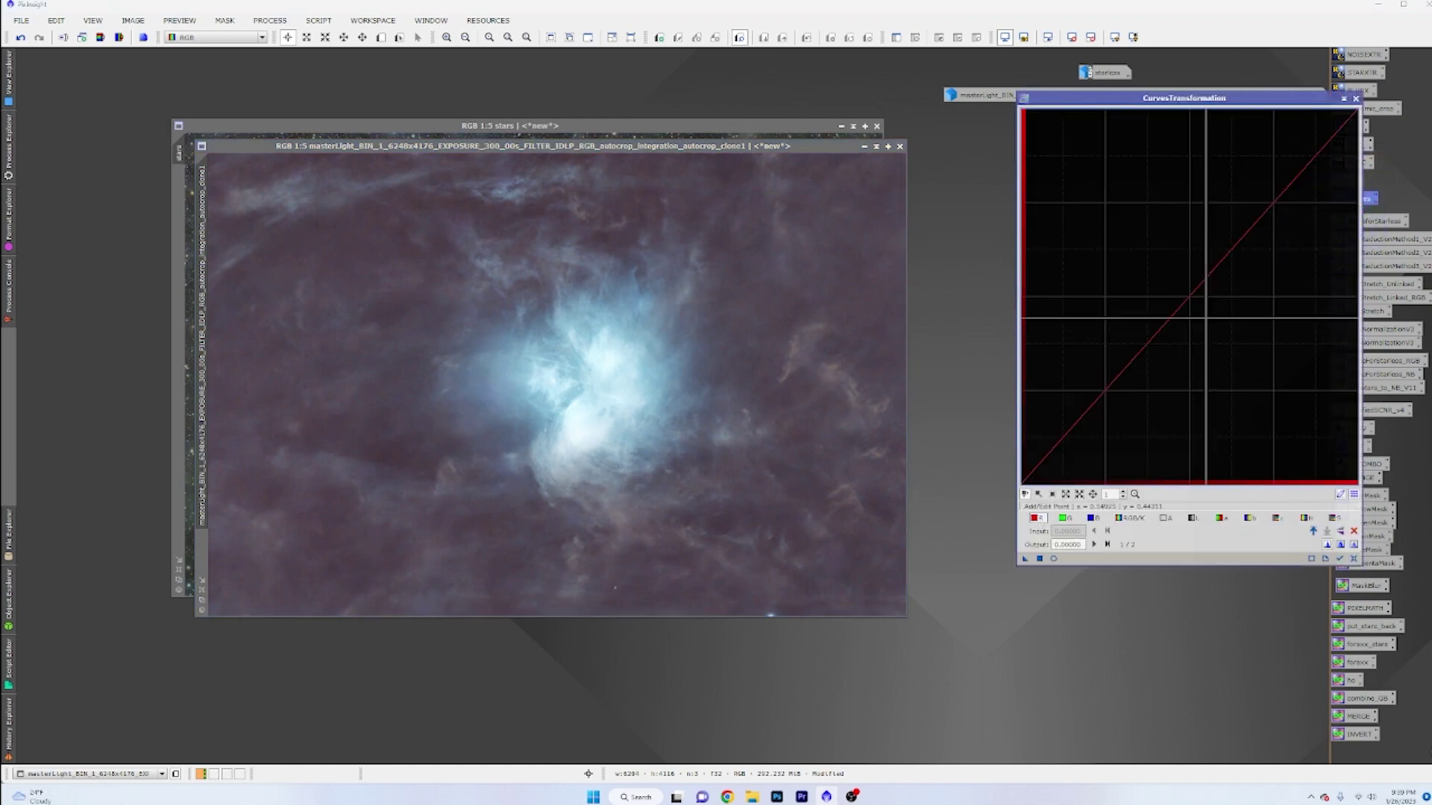
click(1191, 297)
drag(1191, 296, 1191, 300)
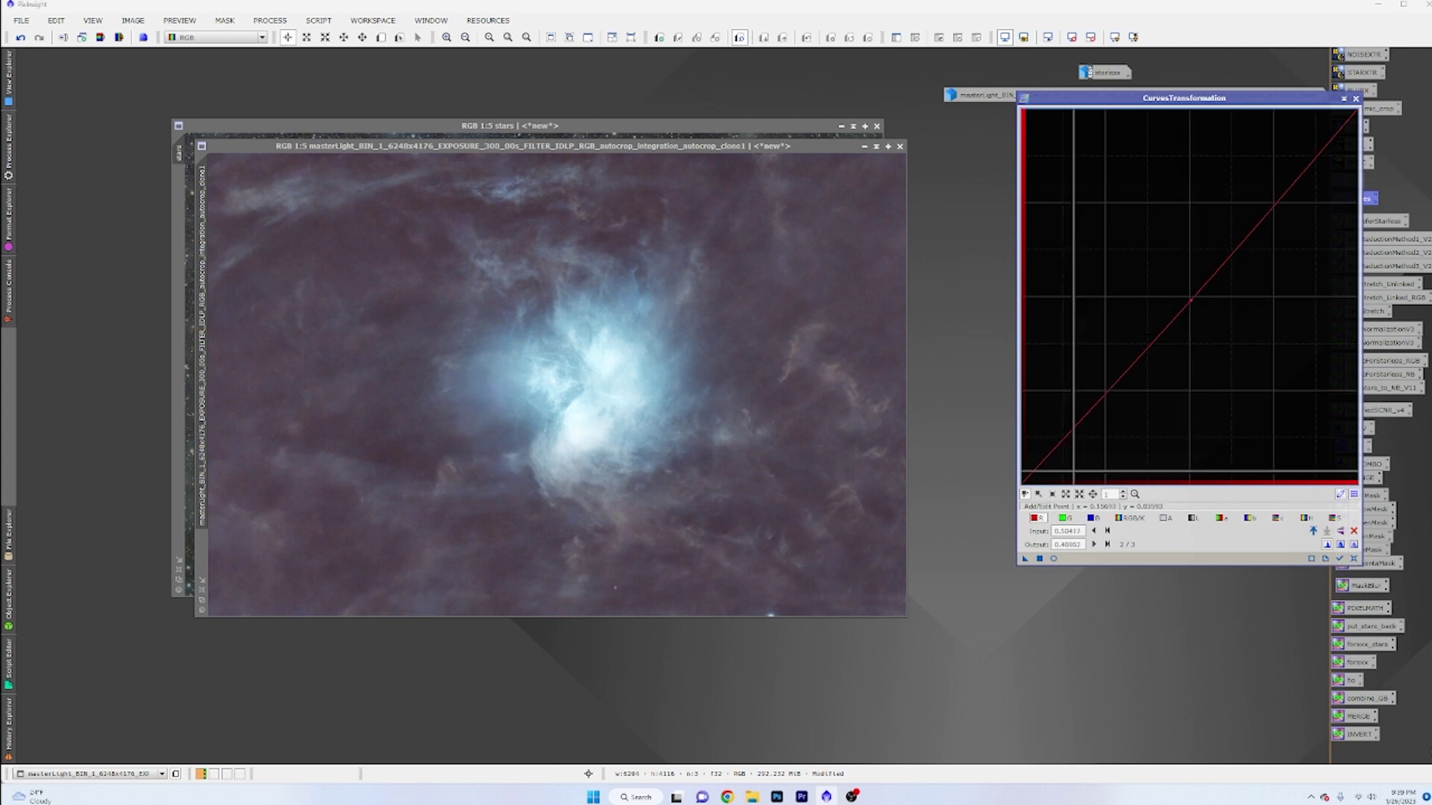
click(1053, 559)
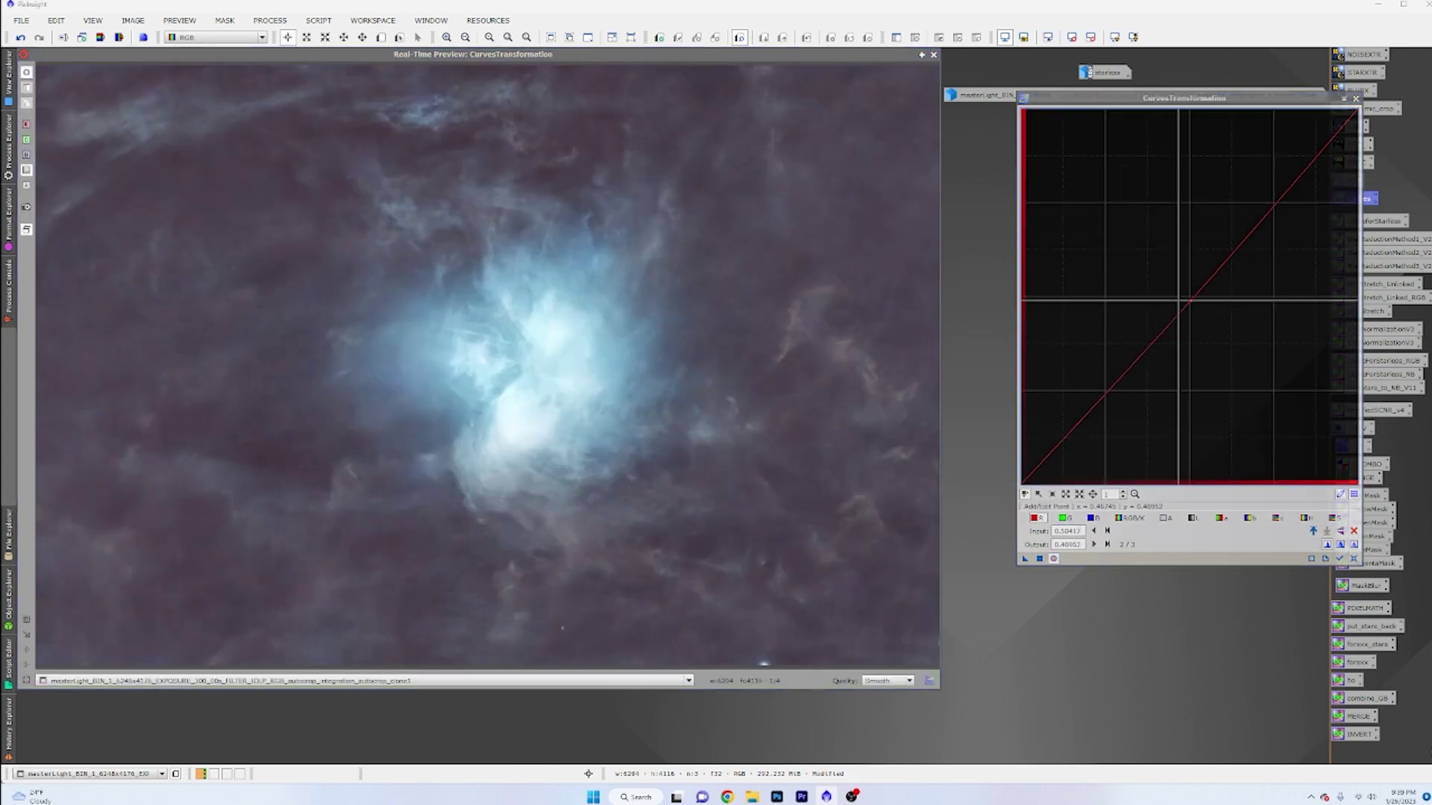
drag(1191, 300, 1194, 301)
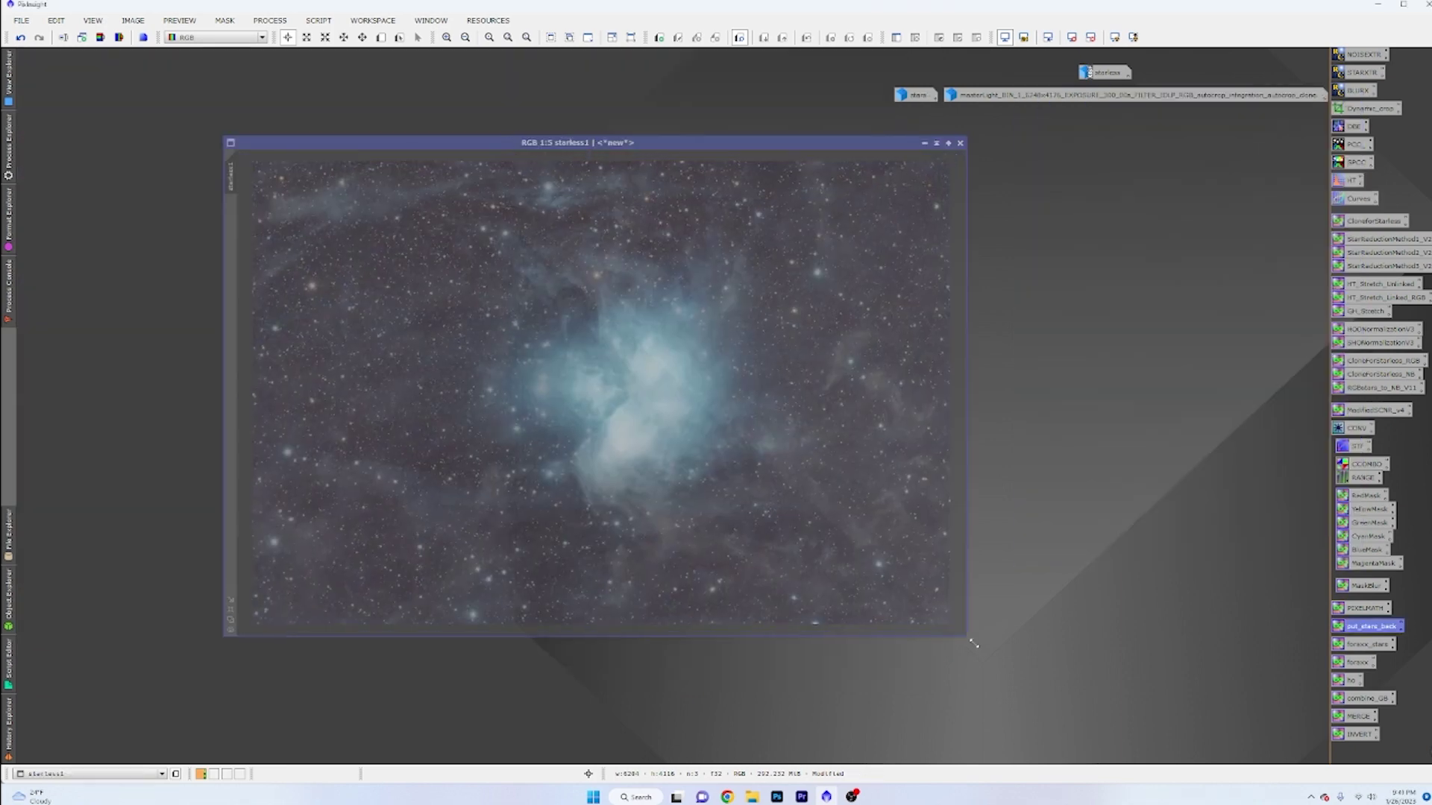
- Enlarge the starless1 window to view the recombined nebula larger
drag(973, 641, 1003, 683)
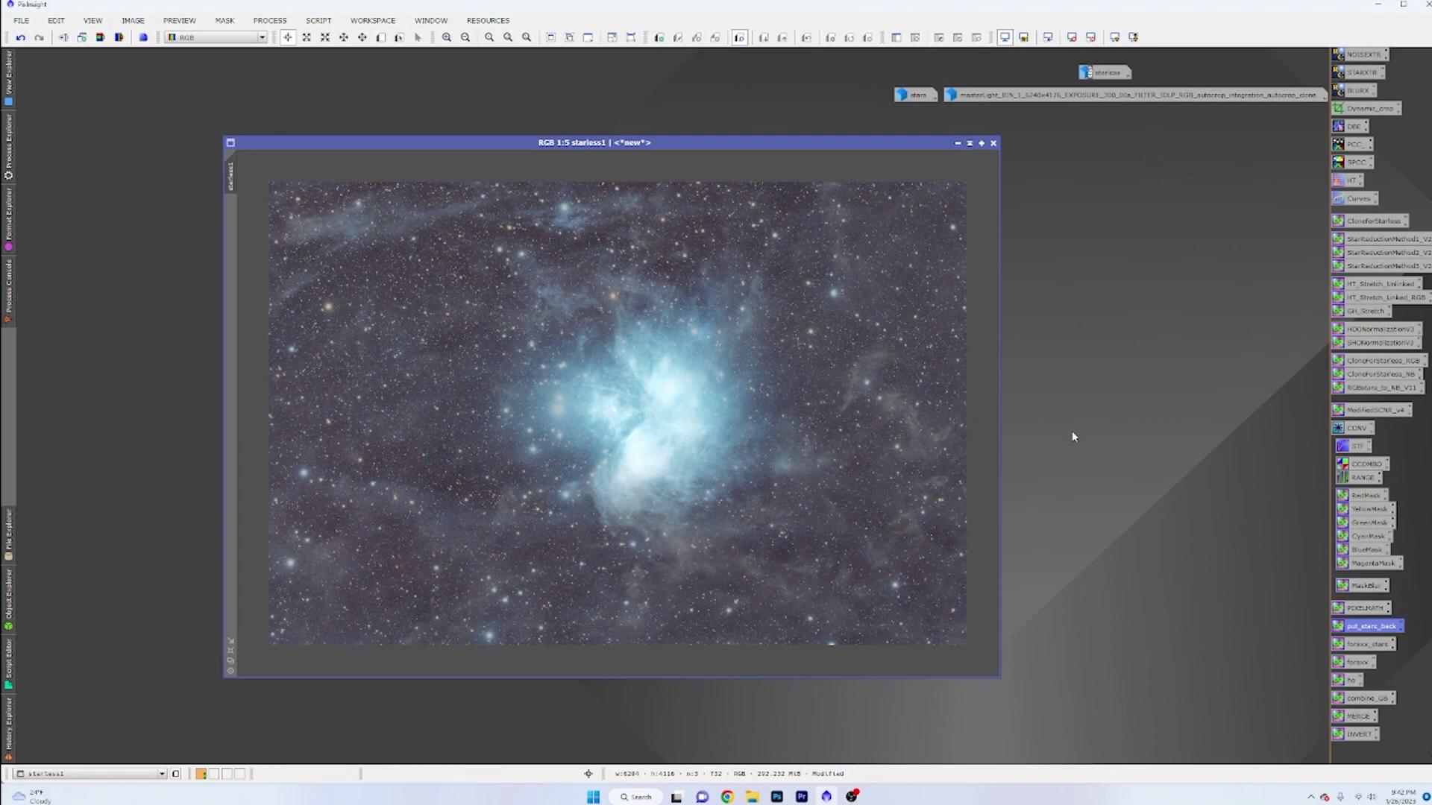
scroll(671, 430, up, 2)
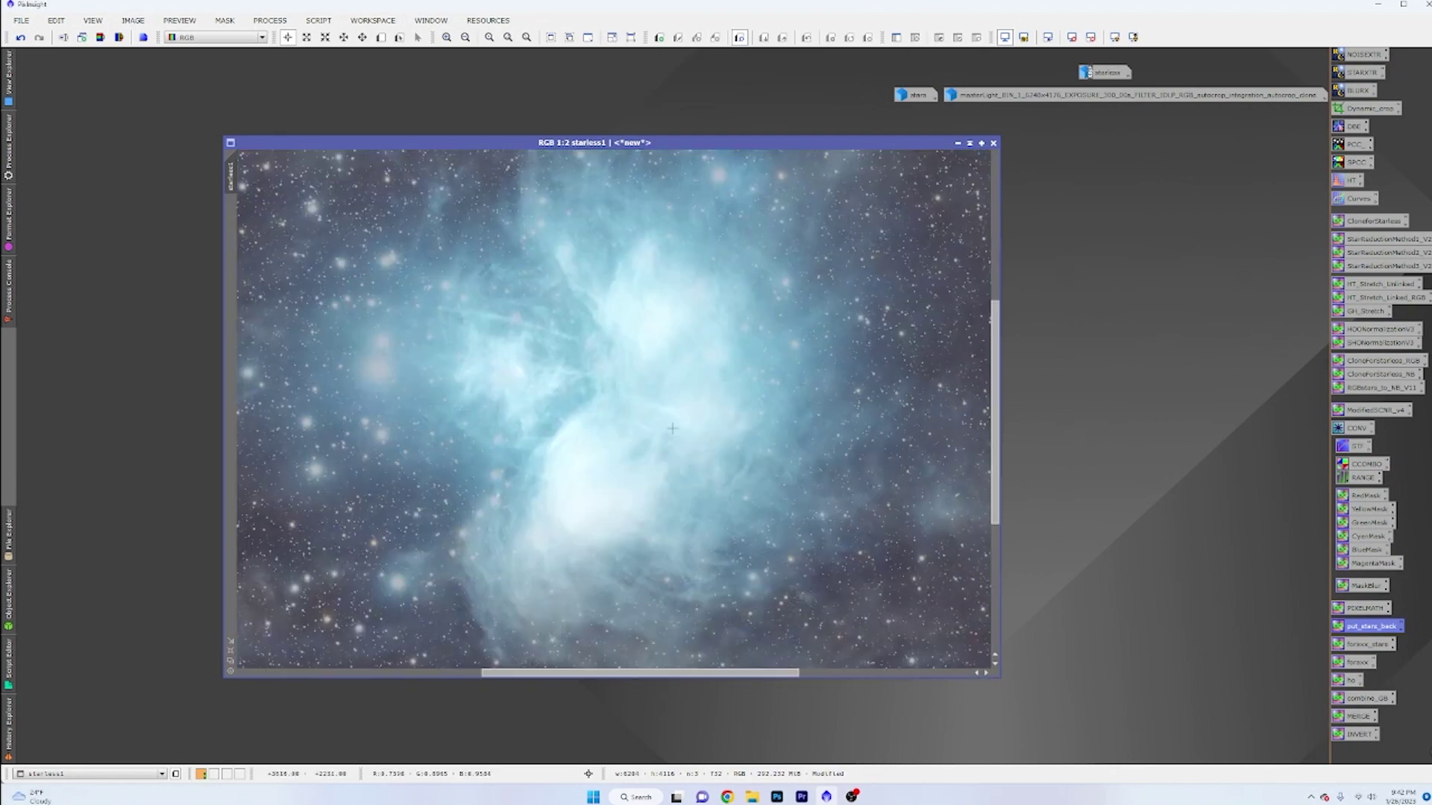
drag(672, 676, 412, 678)
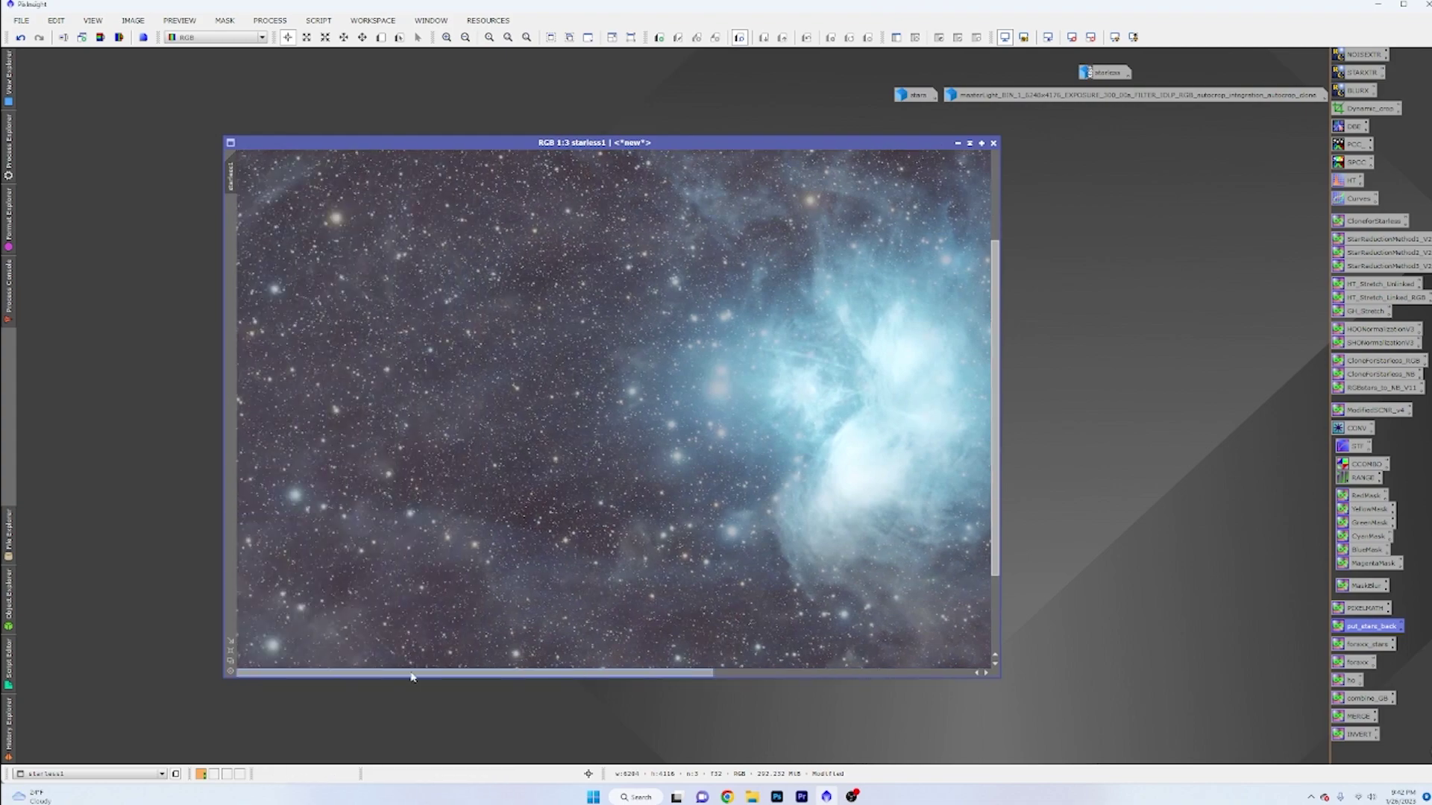
scroll(471, 550, down, 1)
scroll(492, 557, up, 4)
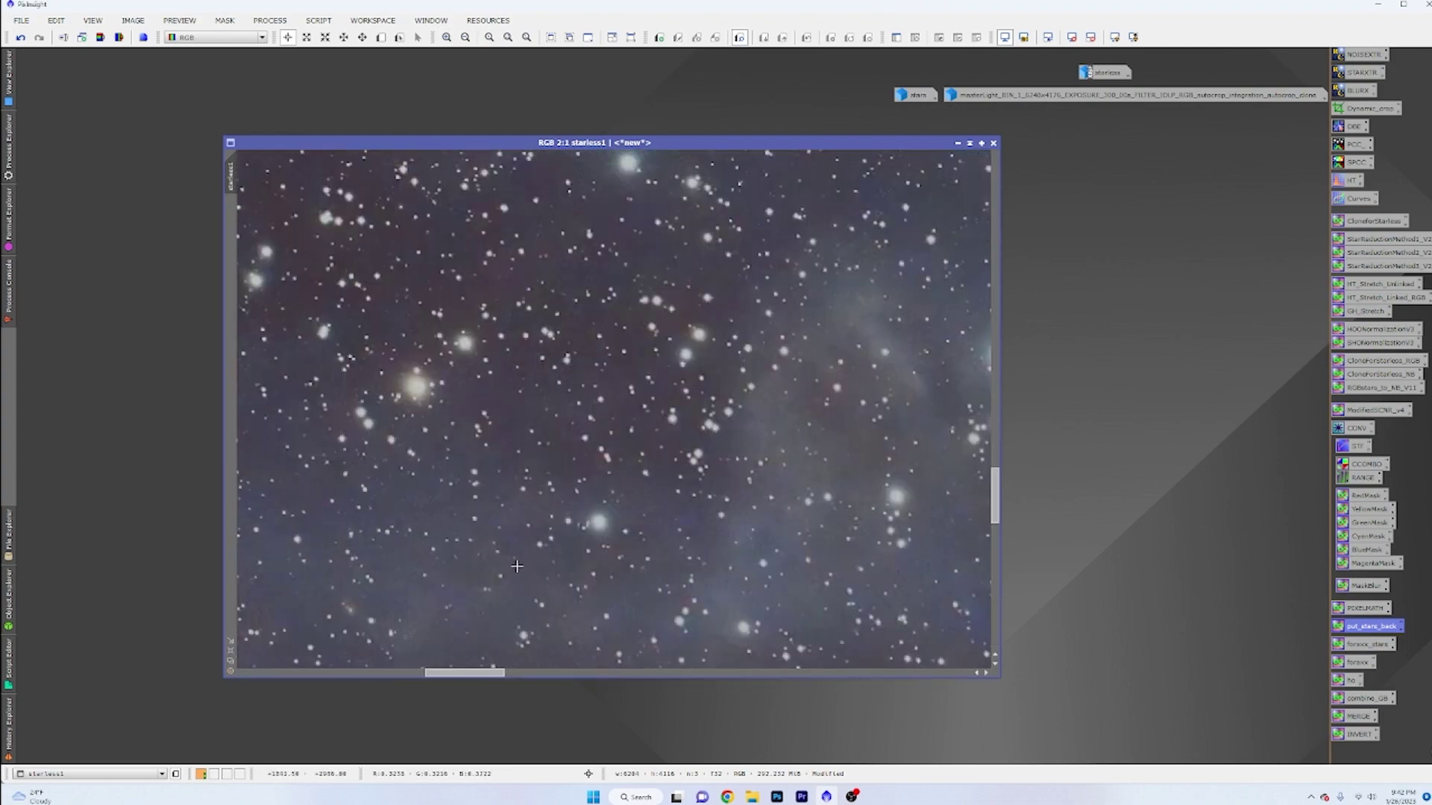
drag(471, 672, 287, 694)
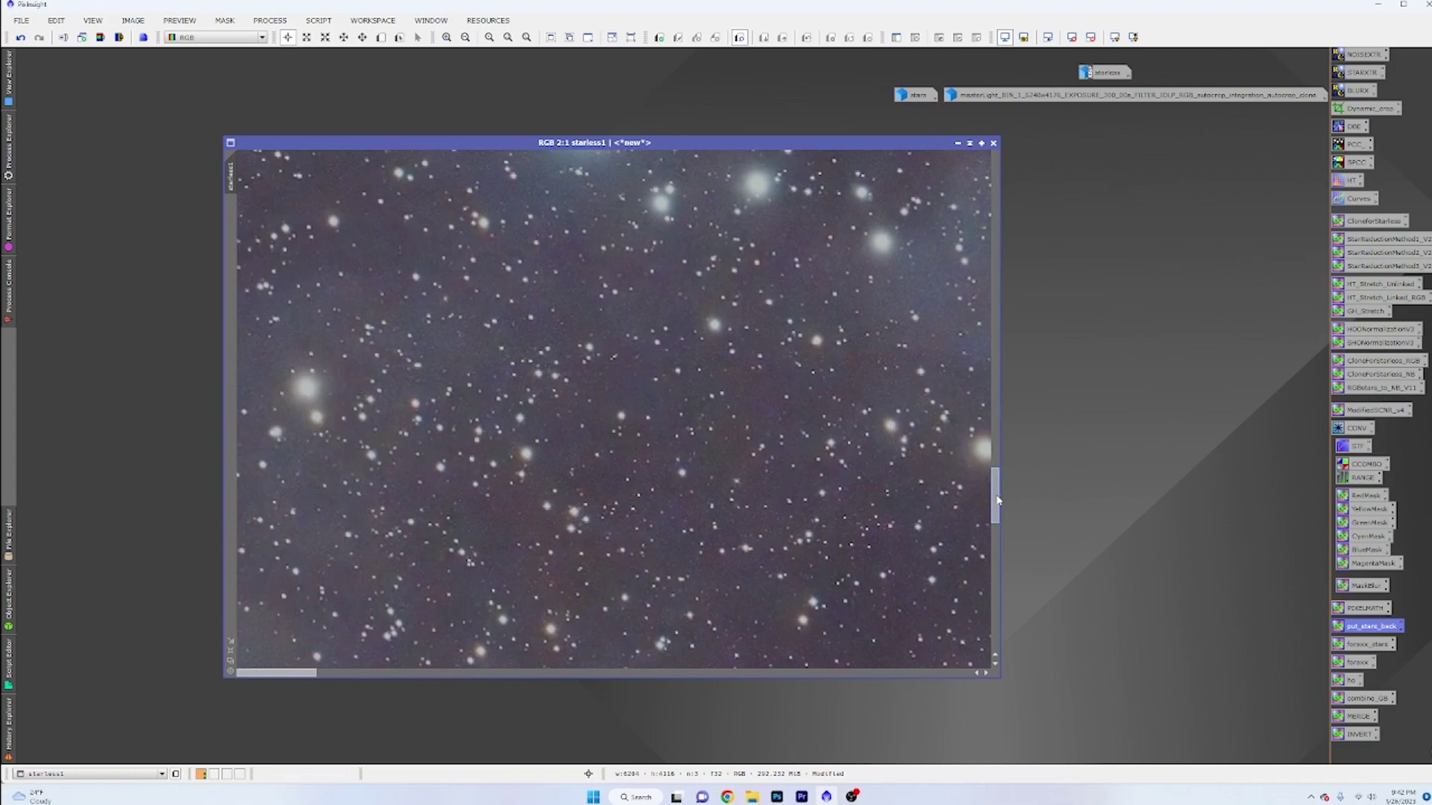
drag(998, 500, 982, 209)
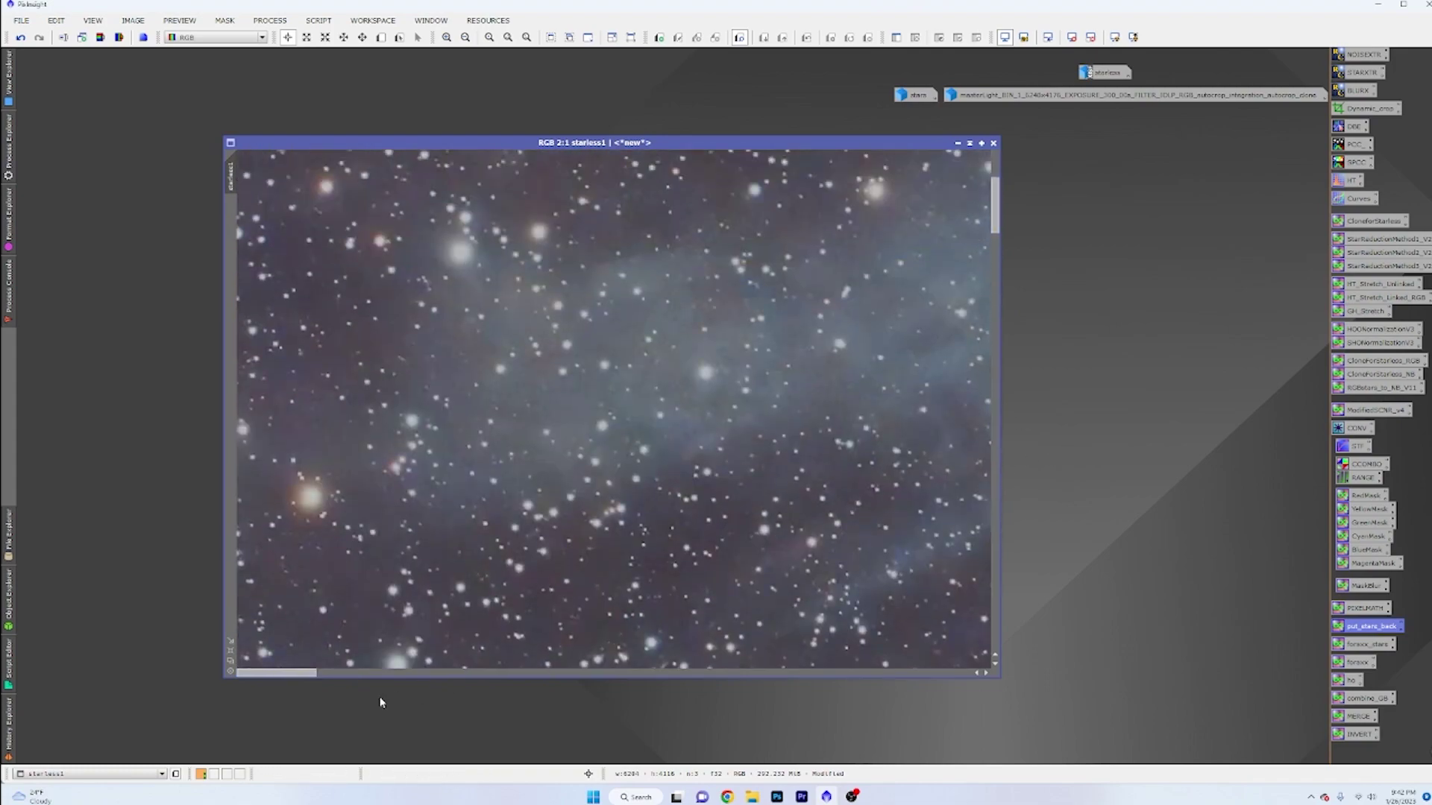
drag(297, 679, 746, 675)
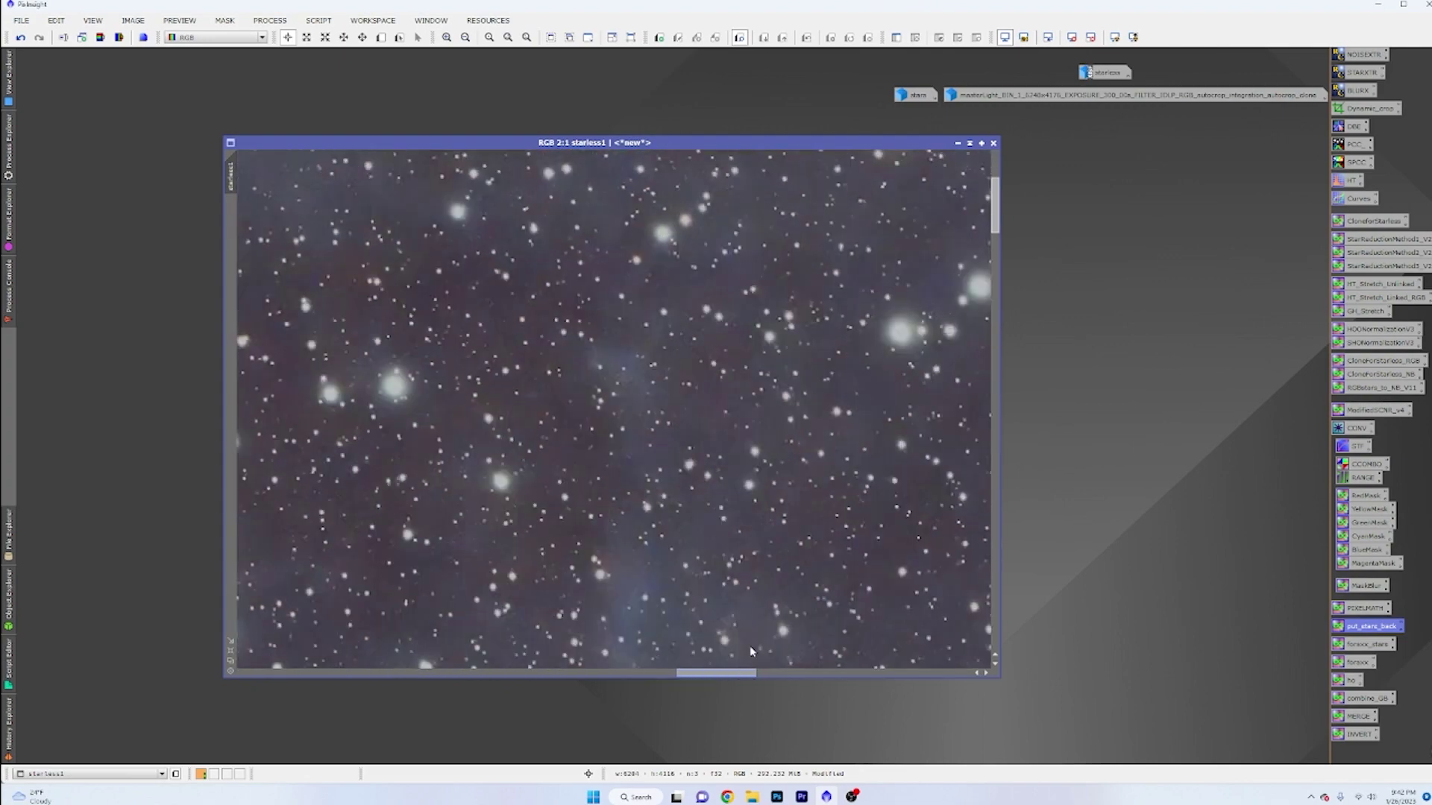
scroll(757, 643, up, 1)
scroll(546, 490, down, 8)
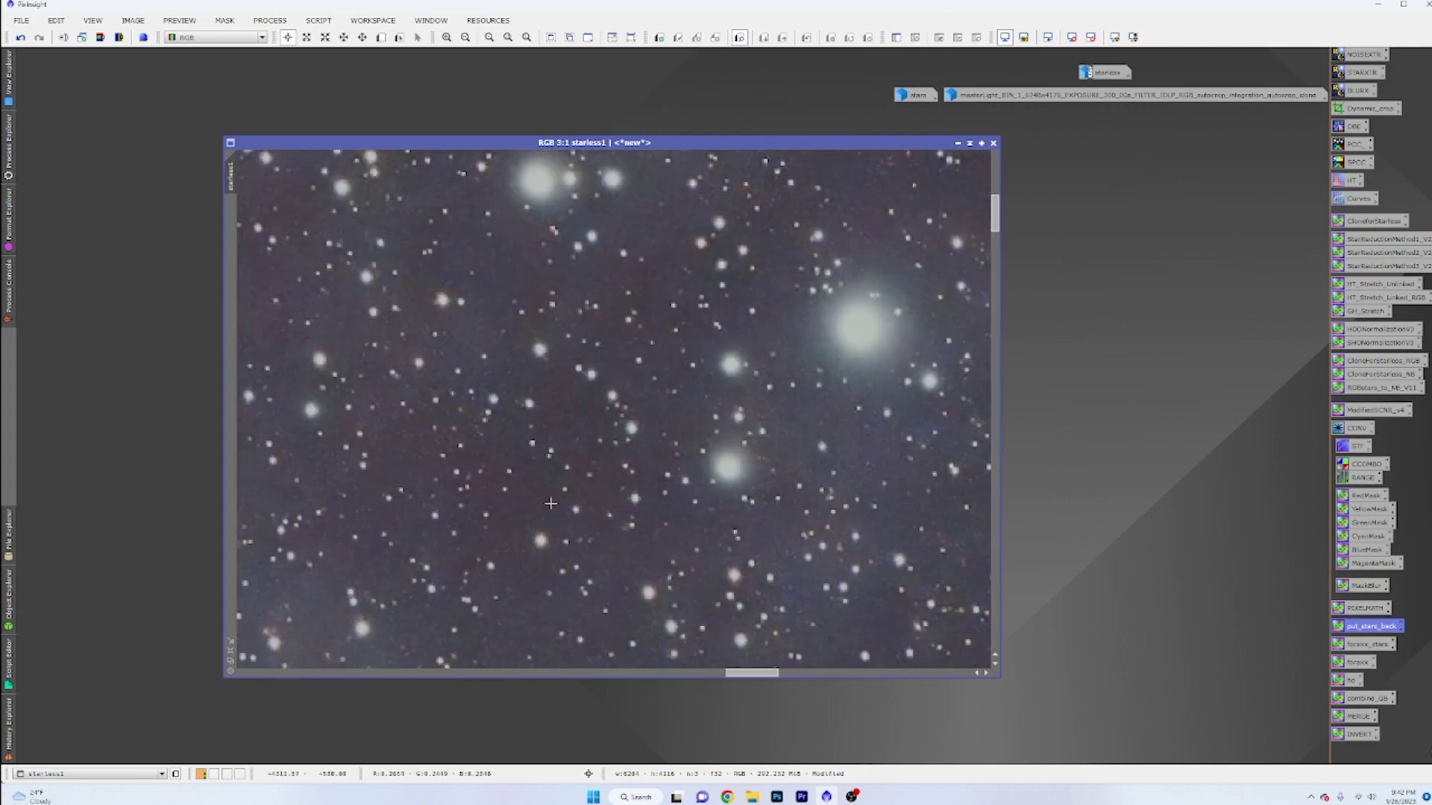
scroll(551, 504, up, 1)
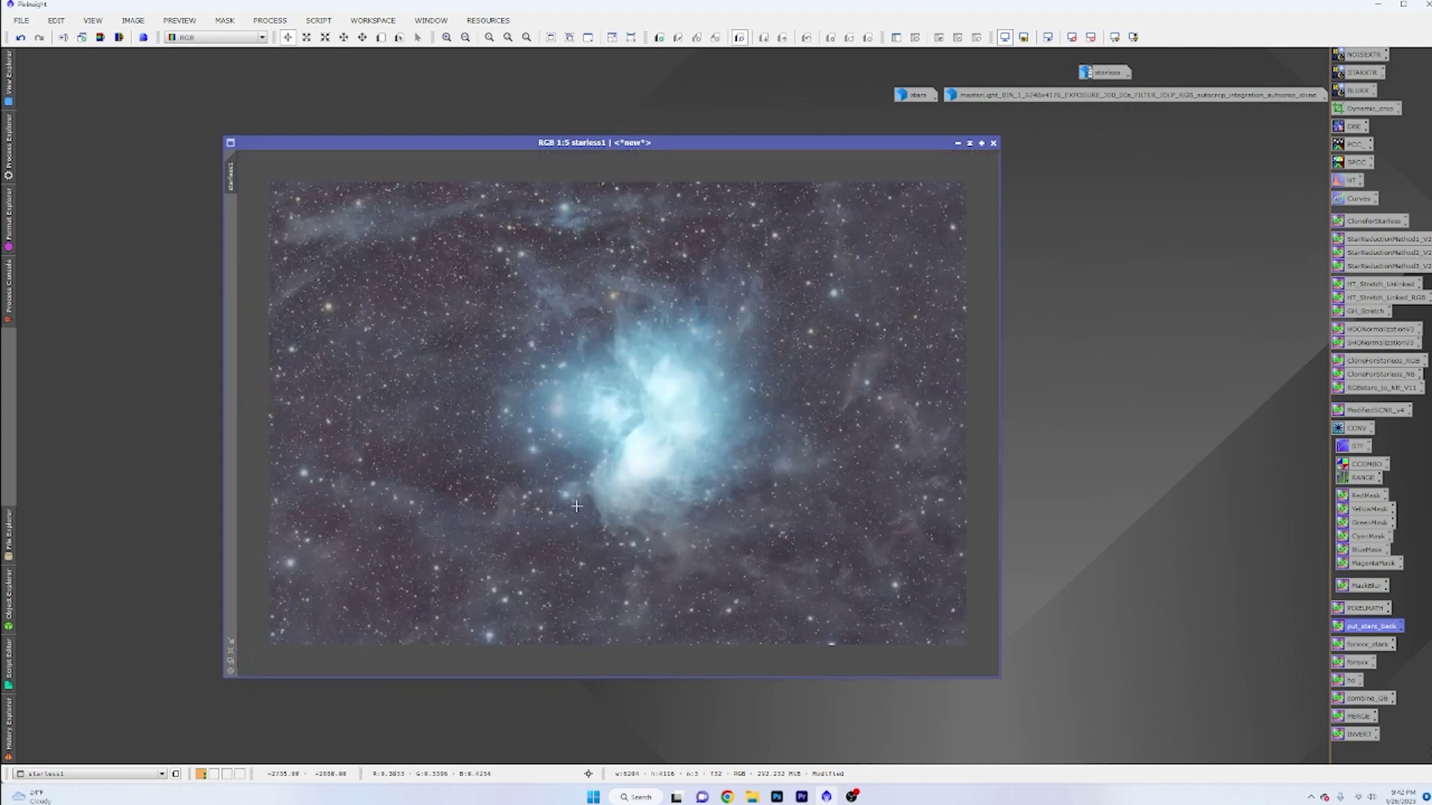